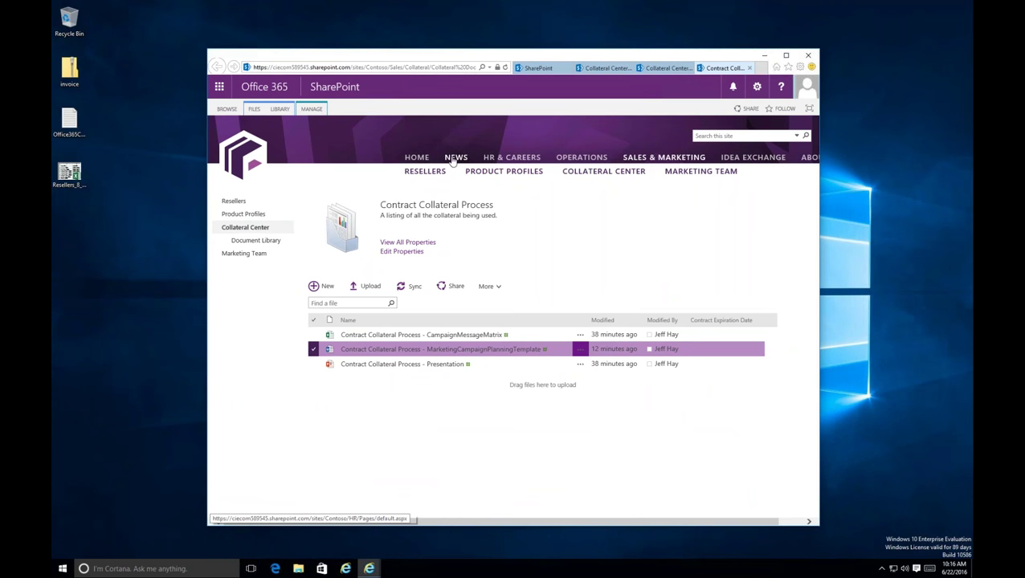
# - Go to the Contoso home page in a maximized browser window and open the Operations page
pyautogui.click(423, 159)
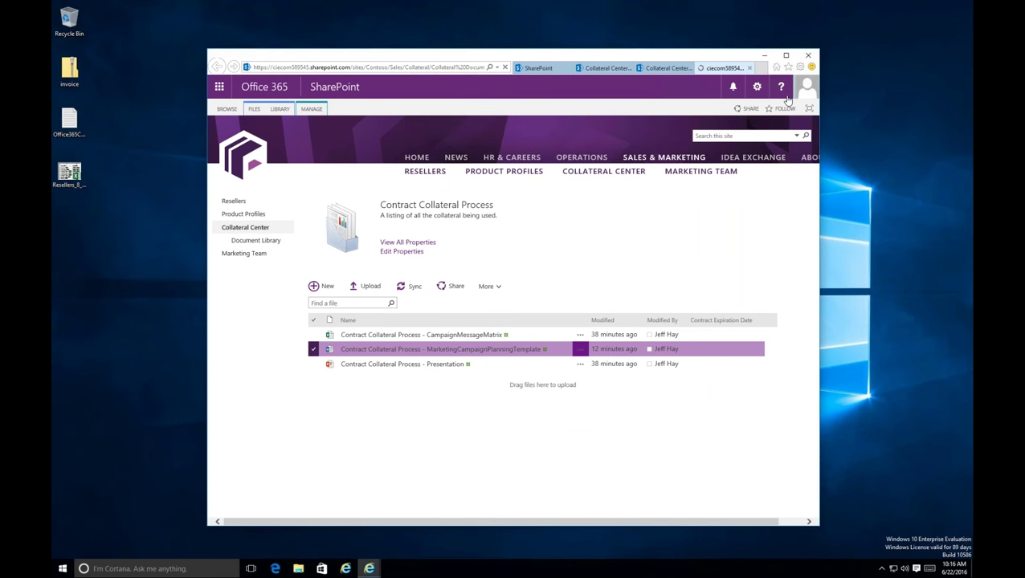
pyautogui.click(785, 56)
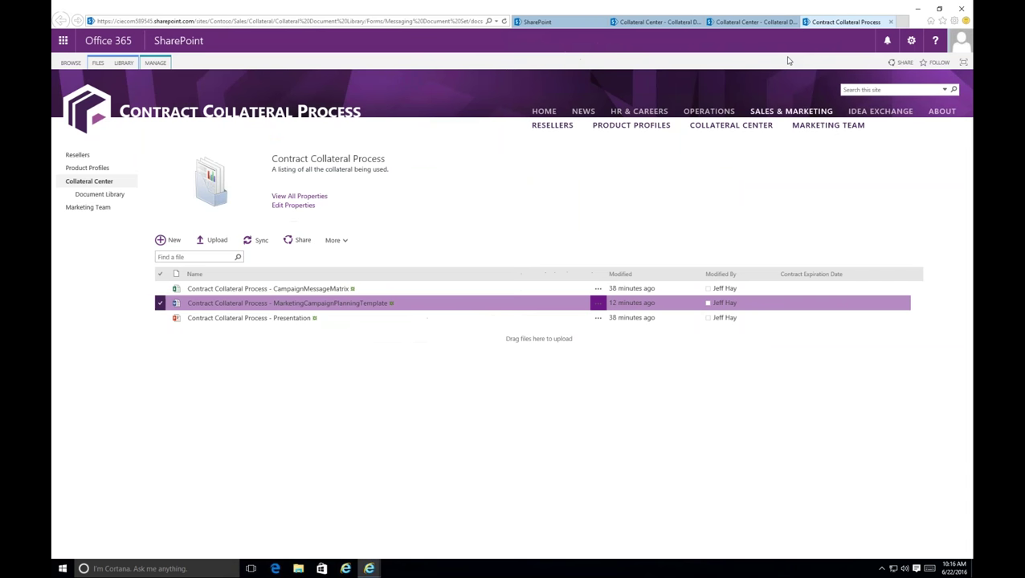
pyautogui.hotkey('alt', 'Left')
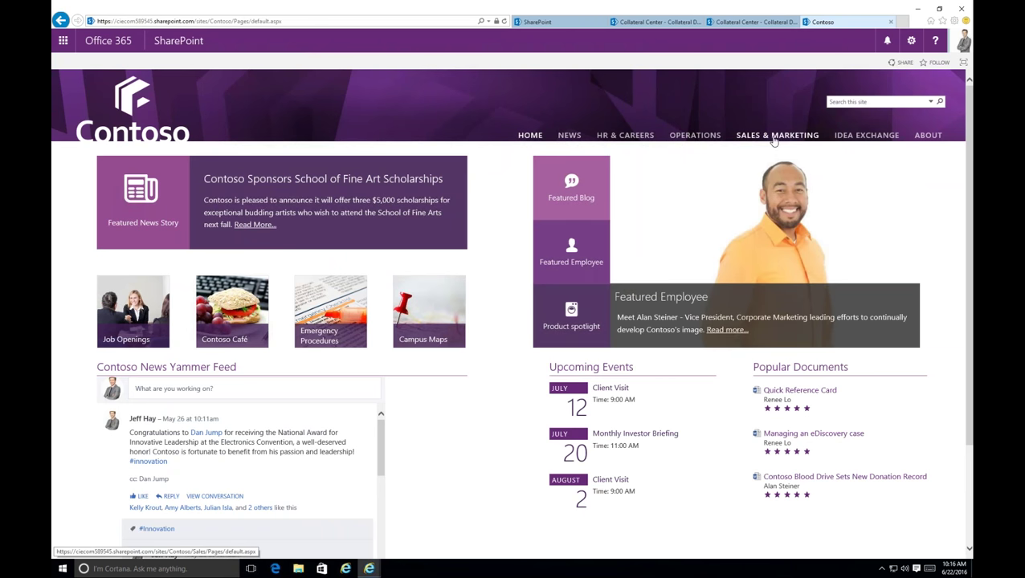
pyautogui.click(713, 138)
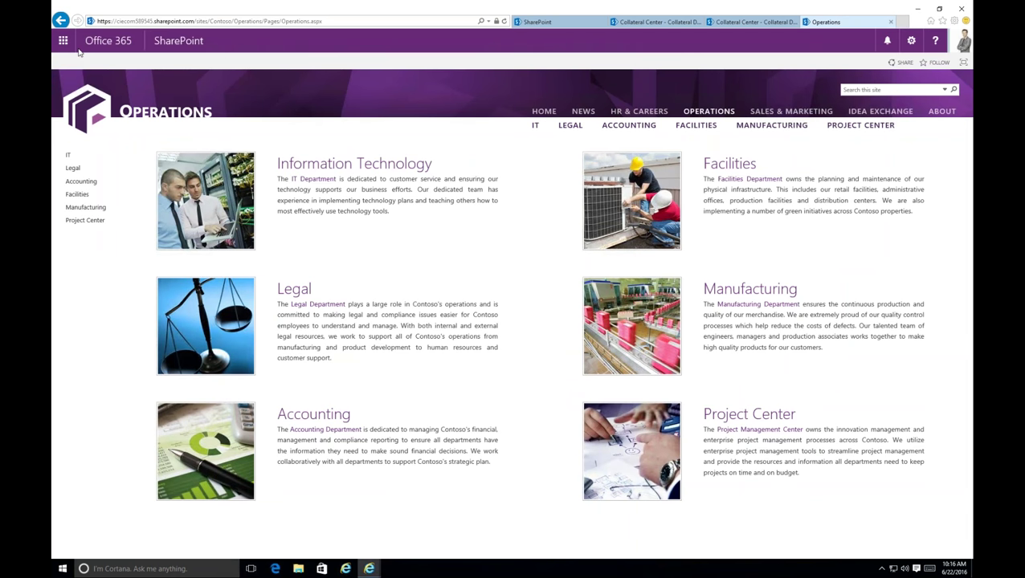
# - Go to the SharePoint sites overview, enter the Collateral Center site and open its Collateral Document Library
pyautogui.click(64, 42)
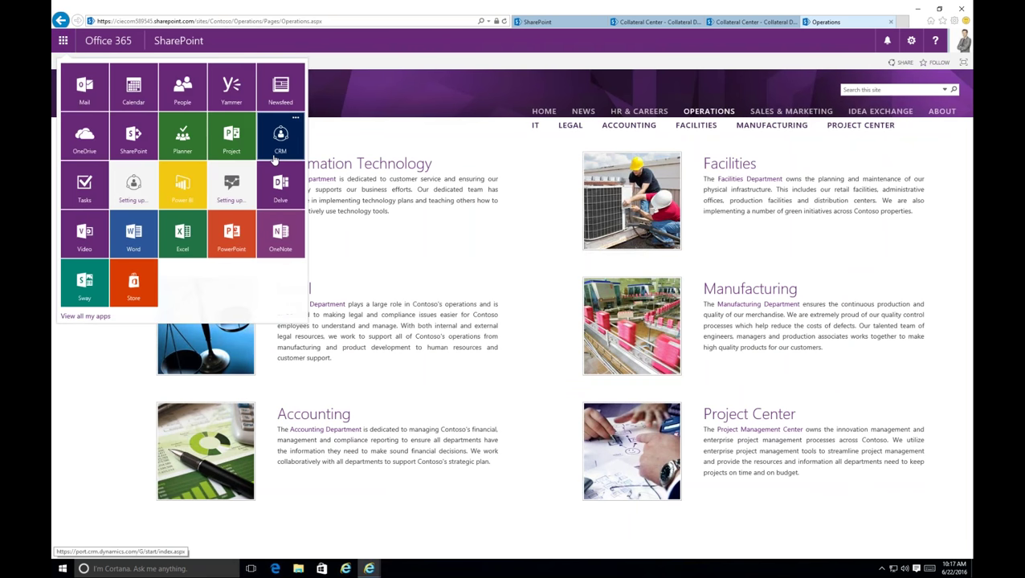
pyautogui.click(141, 145)
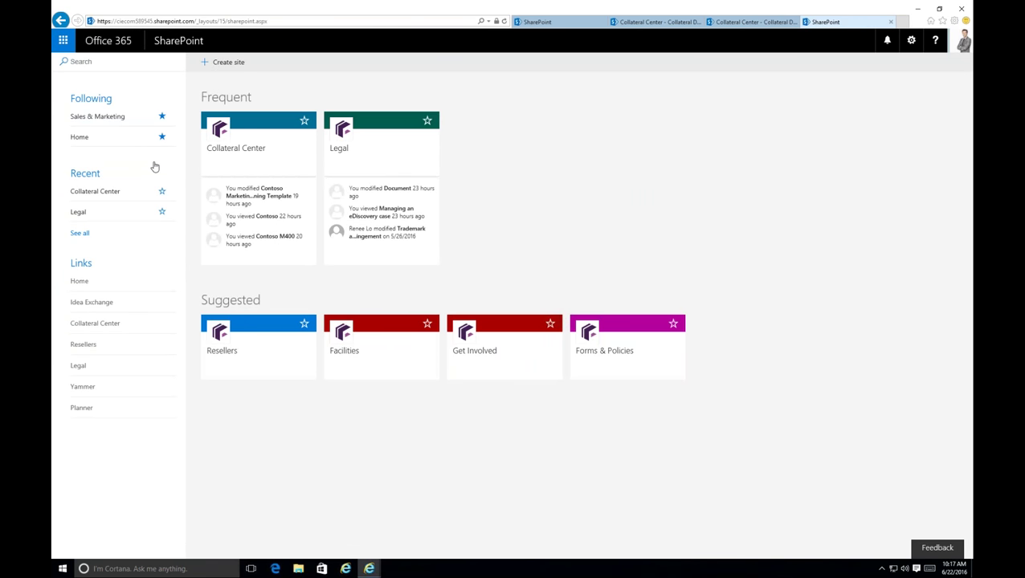
pyautogui.click(244, 153)
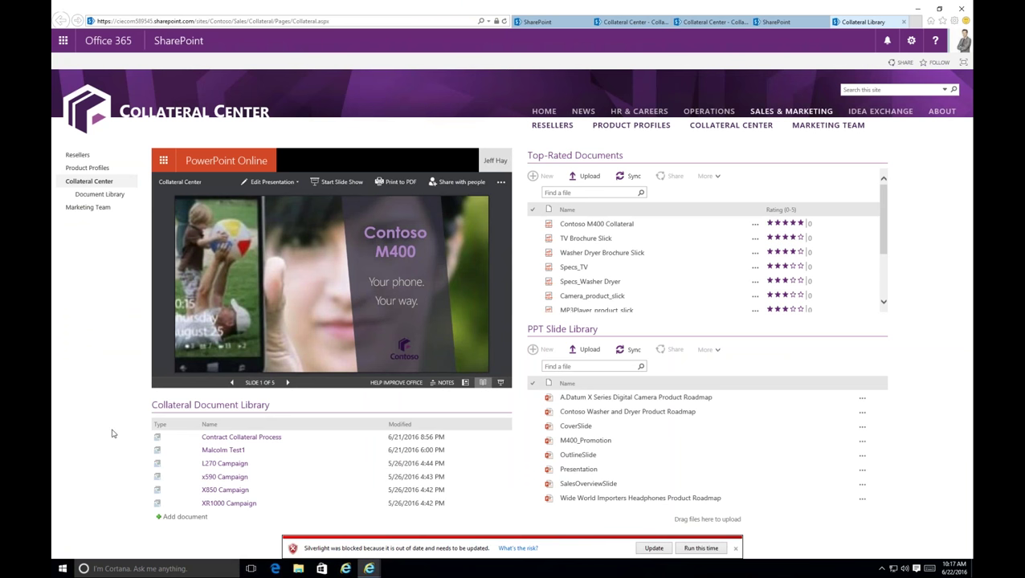
pyautogui.click(202, 409)
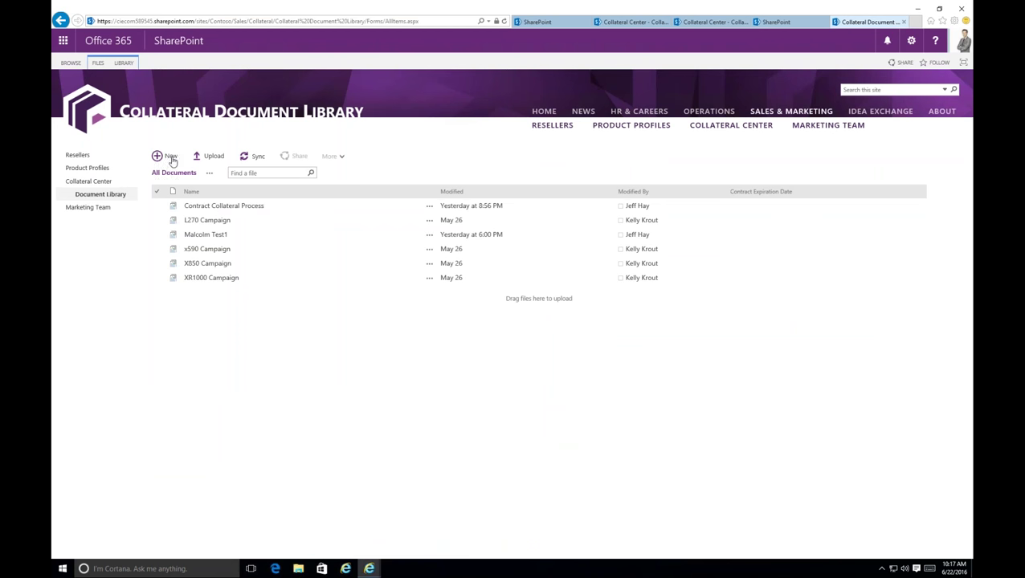
# - Start a new Messaging Document Set in the library and name it "Contract Management Demo Documents"
pyautogui.click(169, 157)
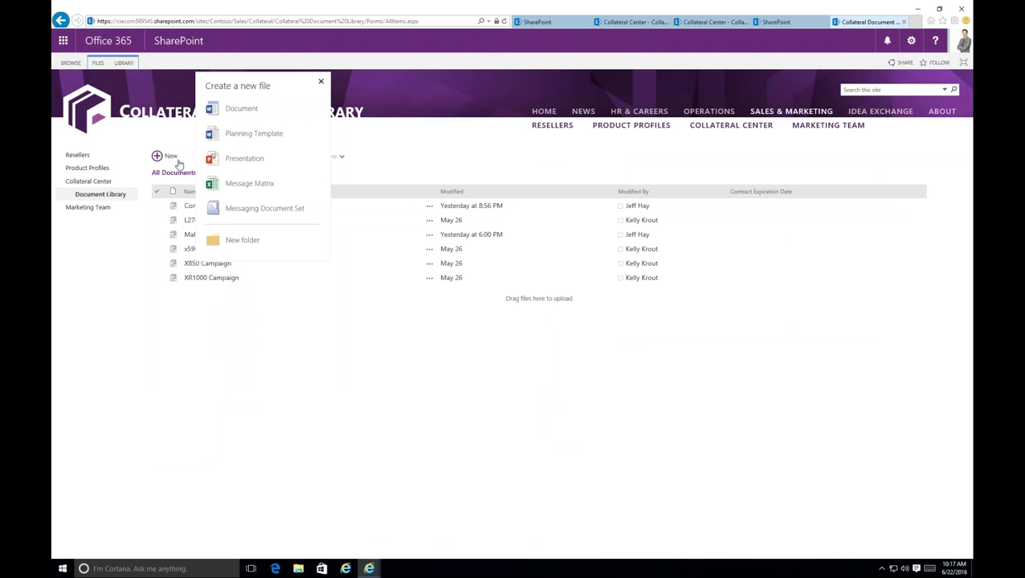
pyautogui.click(259, 208)
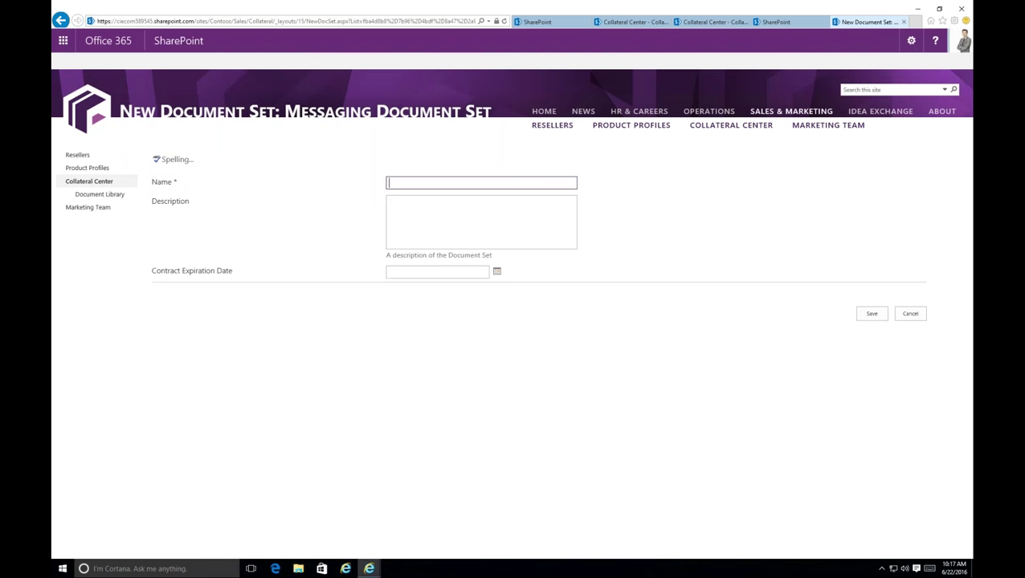
pyautogui.write('Contract Management Demo')
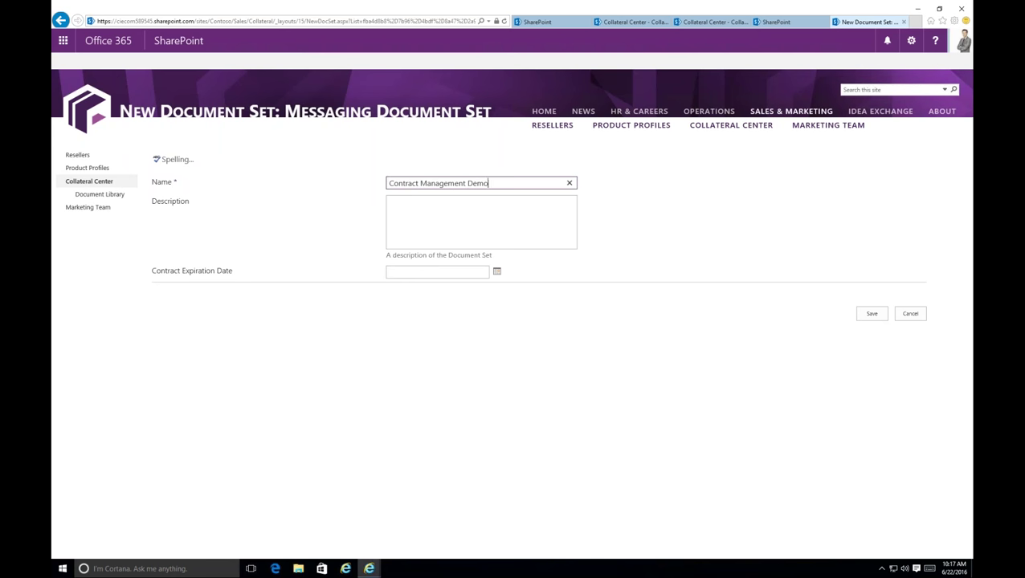
pyautogui.write(' Documents')
# - Copy the name into the description, set the Contract Expiration Date to 7/1/2016 and save the document set
pyautogui.click(390, 202)
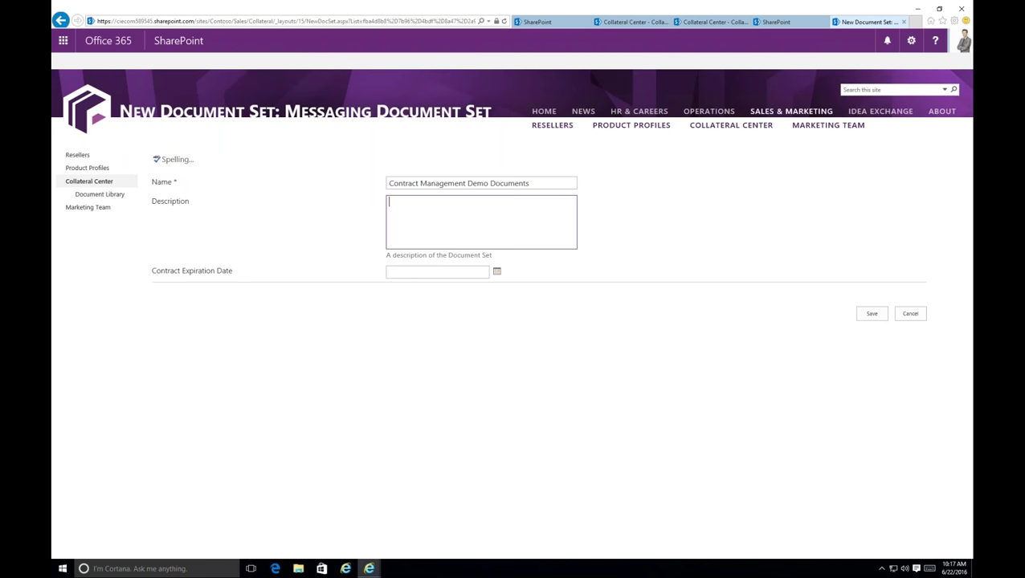
pyautogui.hotkey('shift', 'Tab')
pyautogui.hotkey('ctrl', 'c')
pyautogui.press('Tab')
pyautogui.hotkey('ctrl', 'v')
pyautogui.press('Tab')
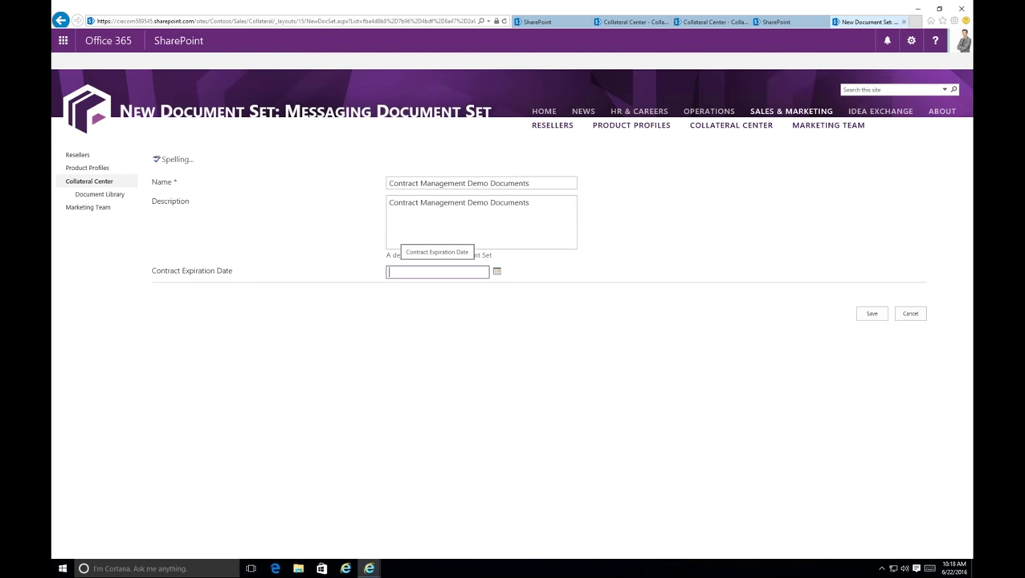
pyautogui.write('7/1/2016')
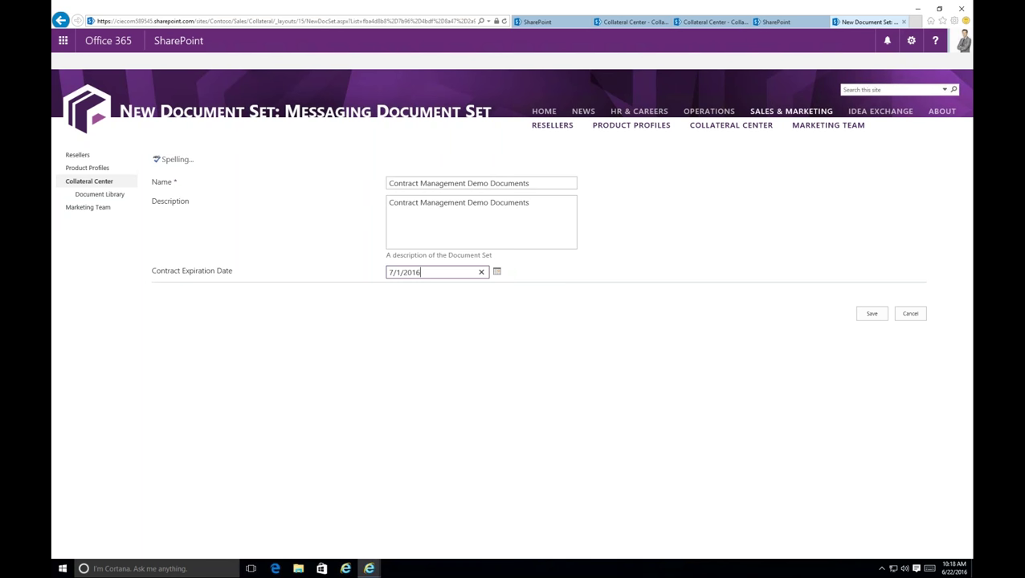
pyautogui.click(871, 314)
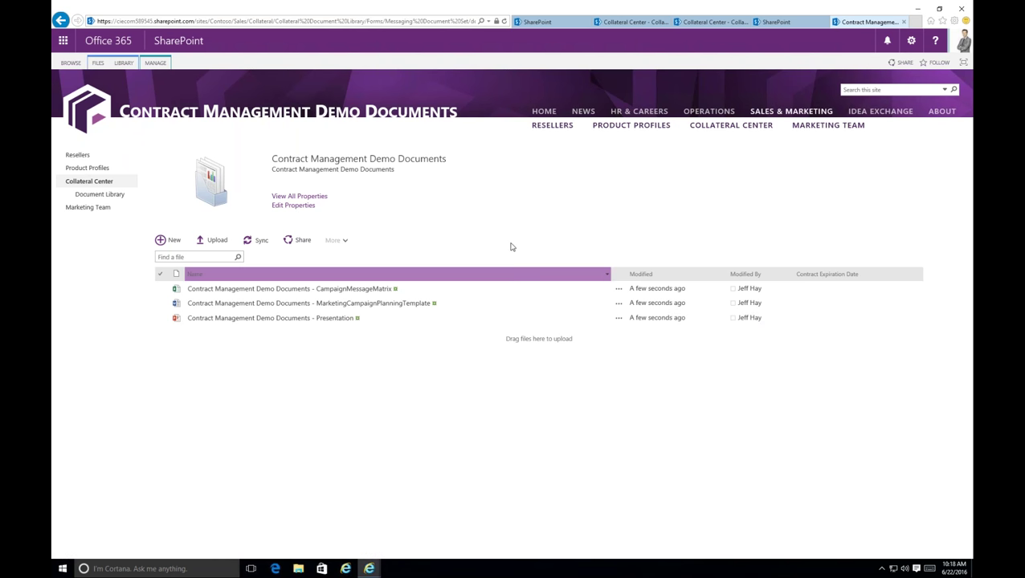
# - Review the editable properties of the new document set and leave them without saving
pyautogui.click(294, 206)
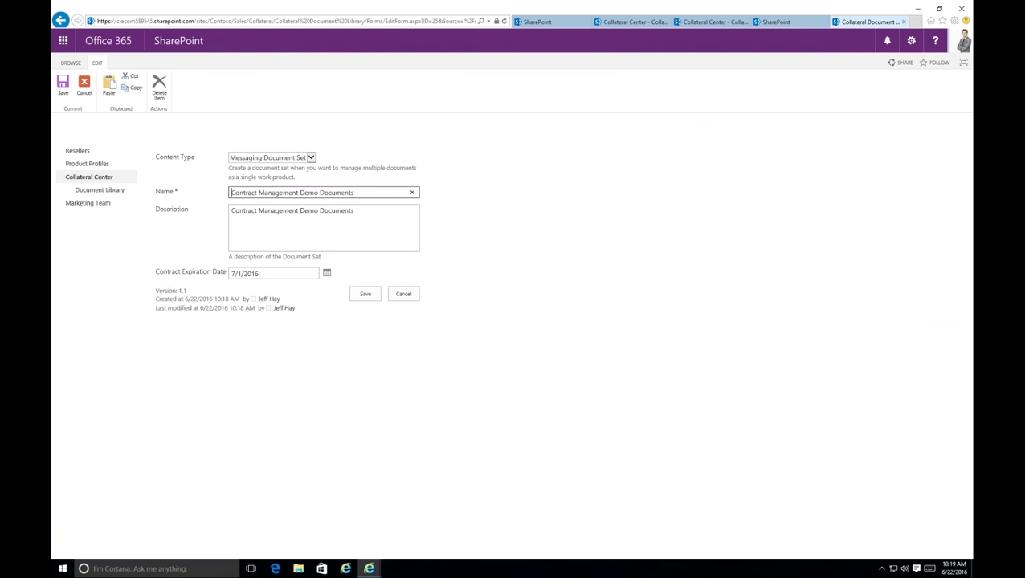
pyautogui.click(406, 297)
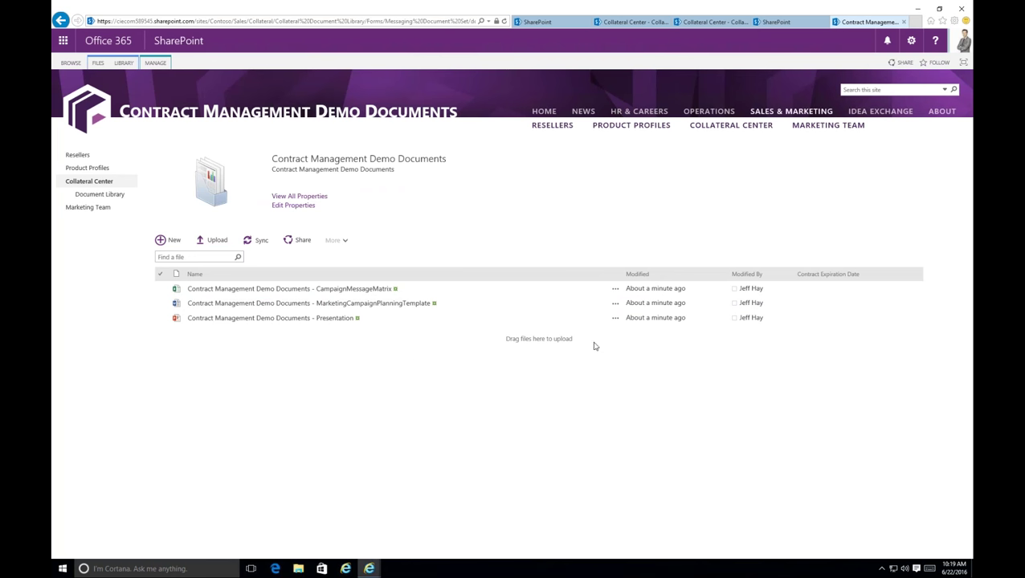
# - Bring up the preview of the document set's Presentation file and examine its additional and advanced actions
pyautogui.click(616, 320)
pyautogui.click(615, 320)
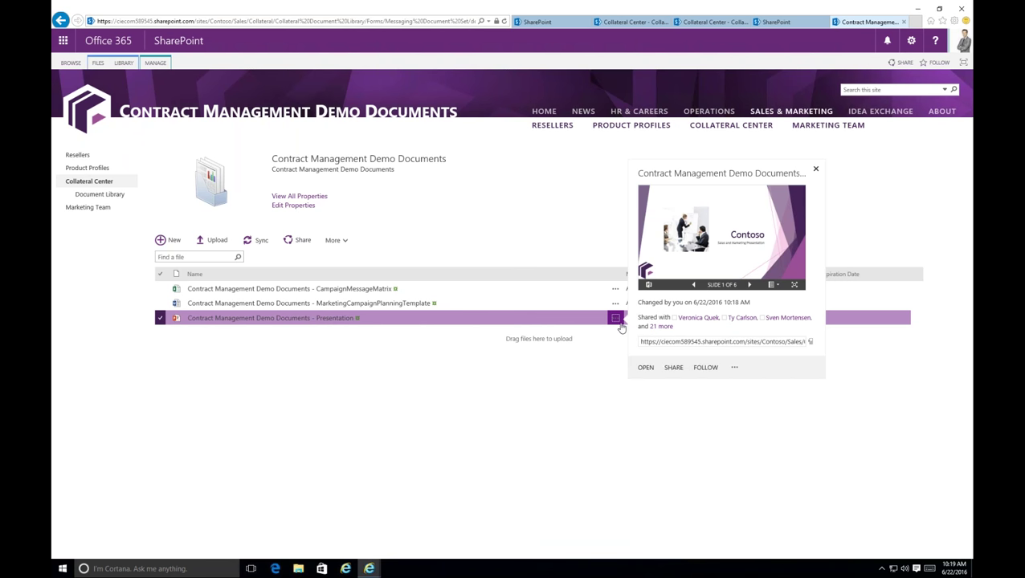
pyautogui.click(734, 369)
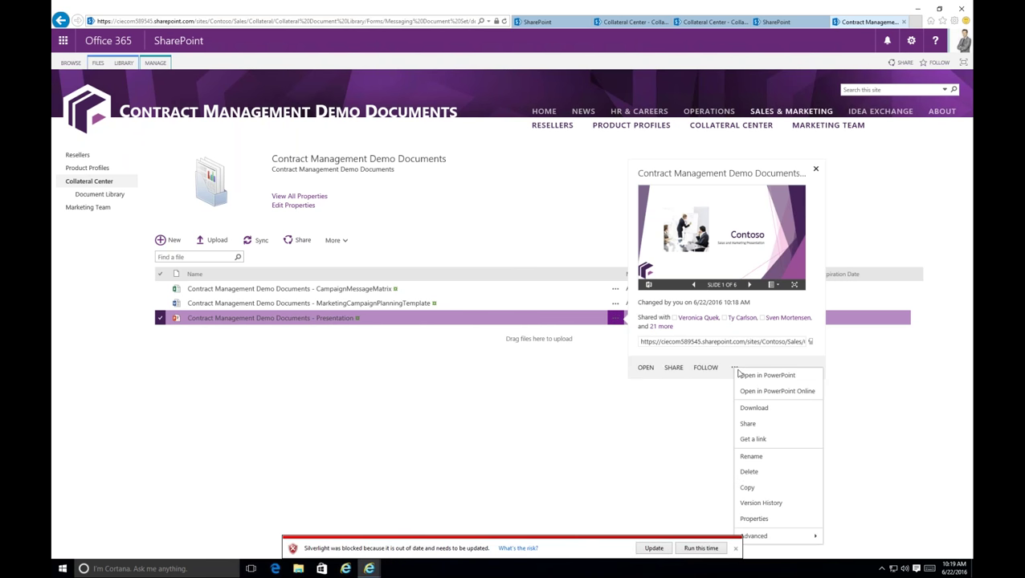
pyautogui.click(735, 548)
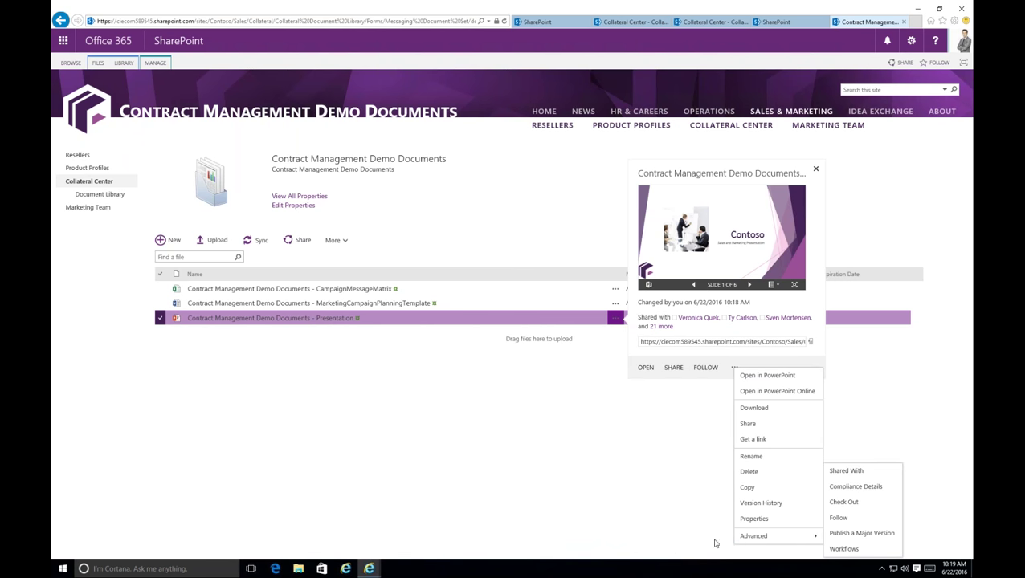
pyautogui.click(653, 548)
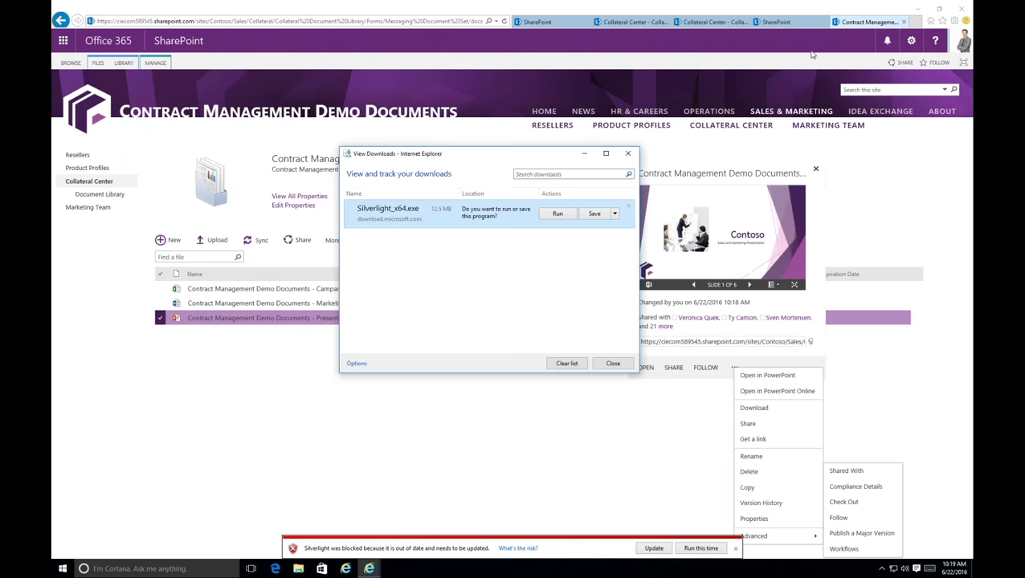
pyautogui.click(607, 363)
pyautogui.click(631, 462)
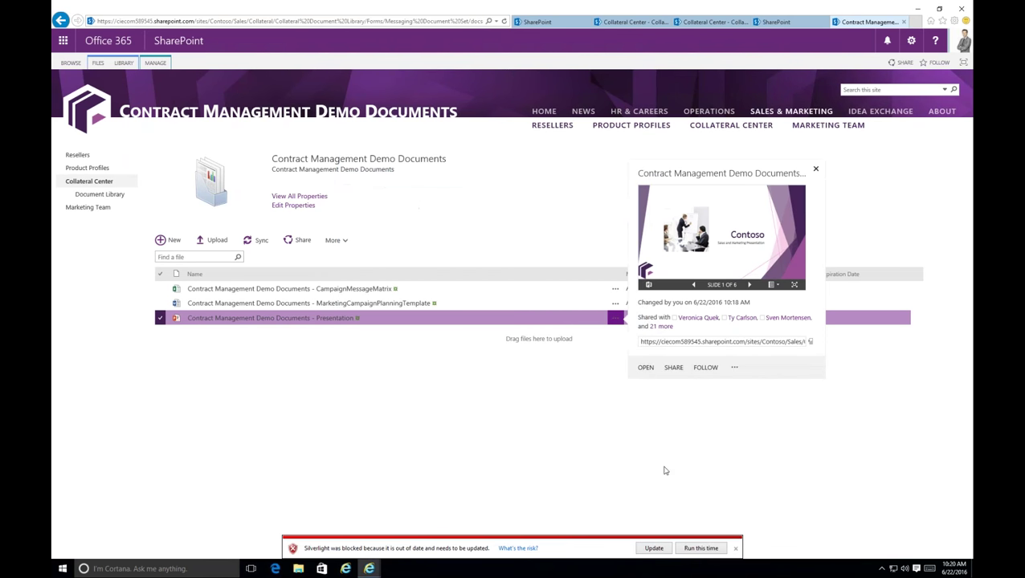
# - Examine the Presentation file's advanced actions, including Publish a Major Version, and close the file preview
pyautogui.click(735, 369)
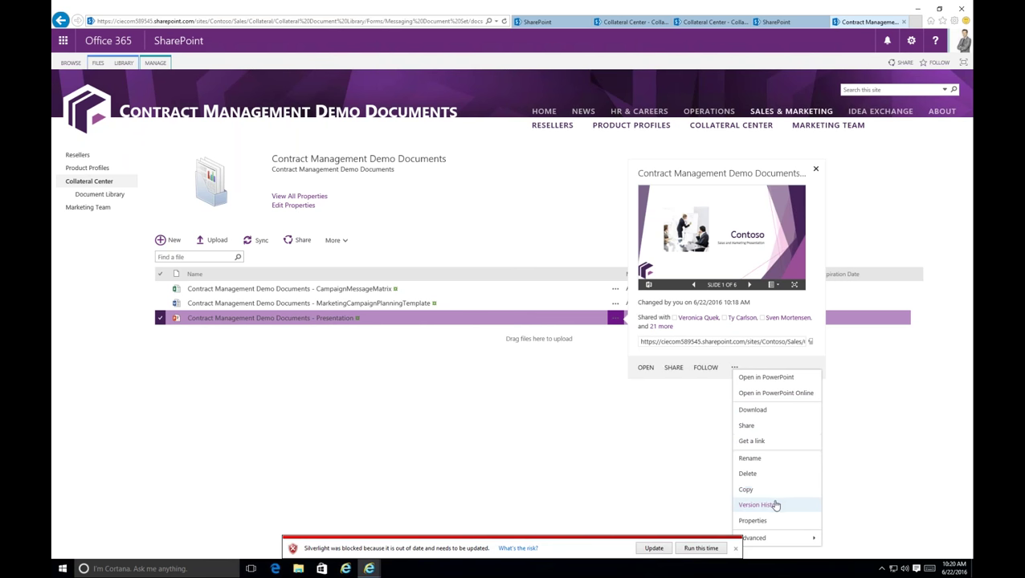
pyautogui.moveTo(779, 539)
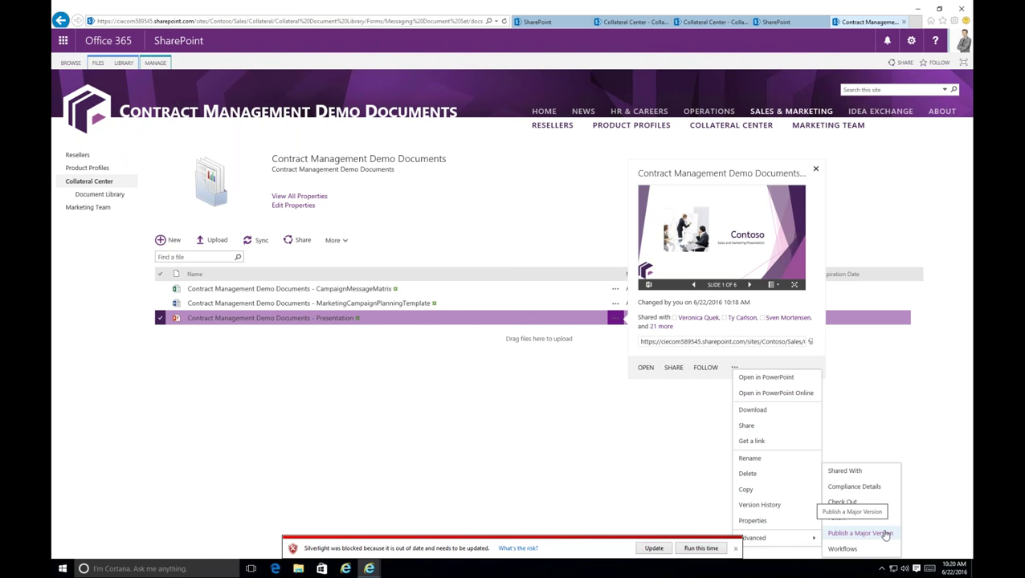
pyautogui.click(857, 403)
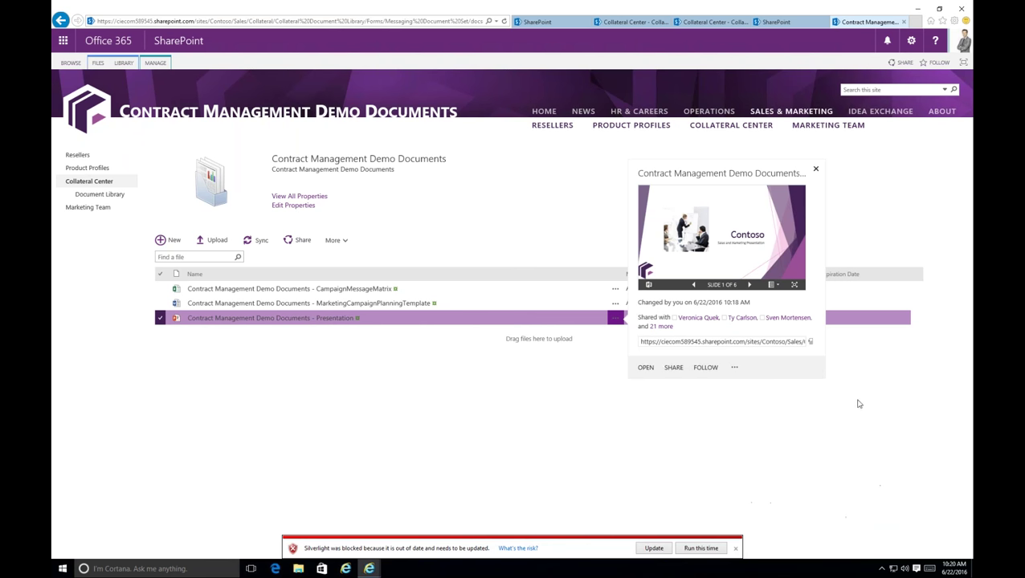
pyautogui.click(229, 351)
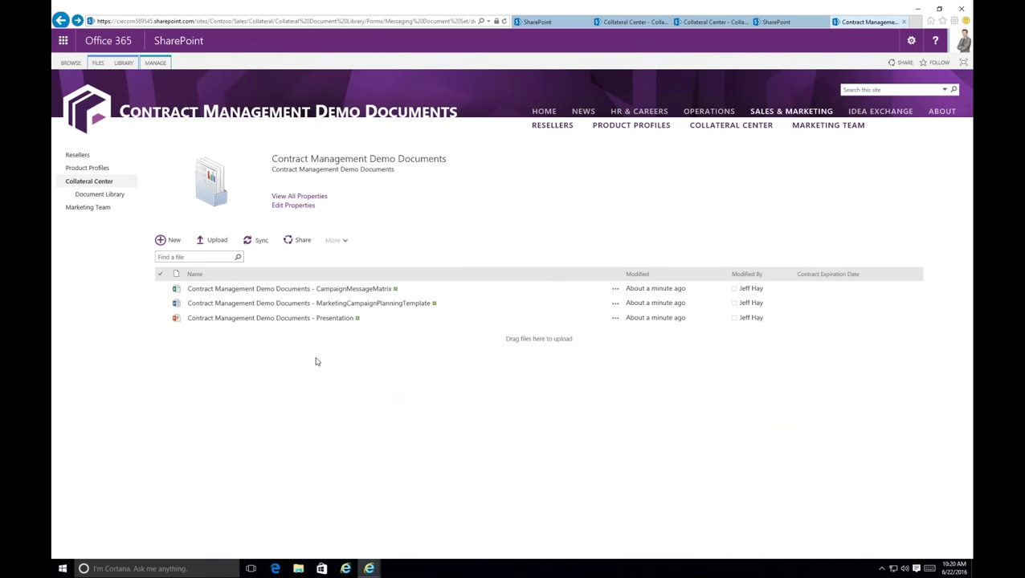
# - Return to the Collateral Document Library and open its library settings page
pyautogui.click(97, 197)
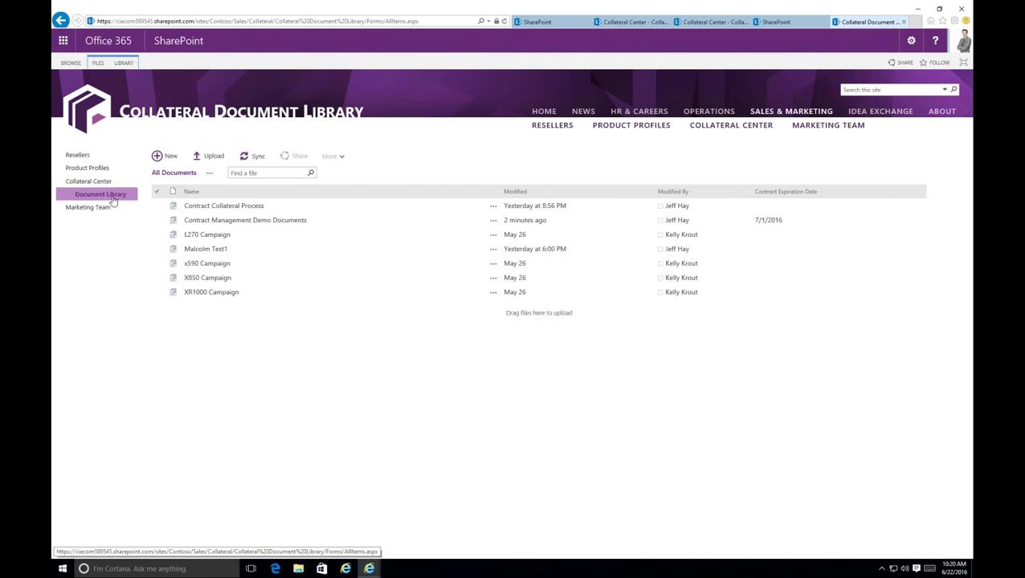
pyautogui.click(126, 64)
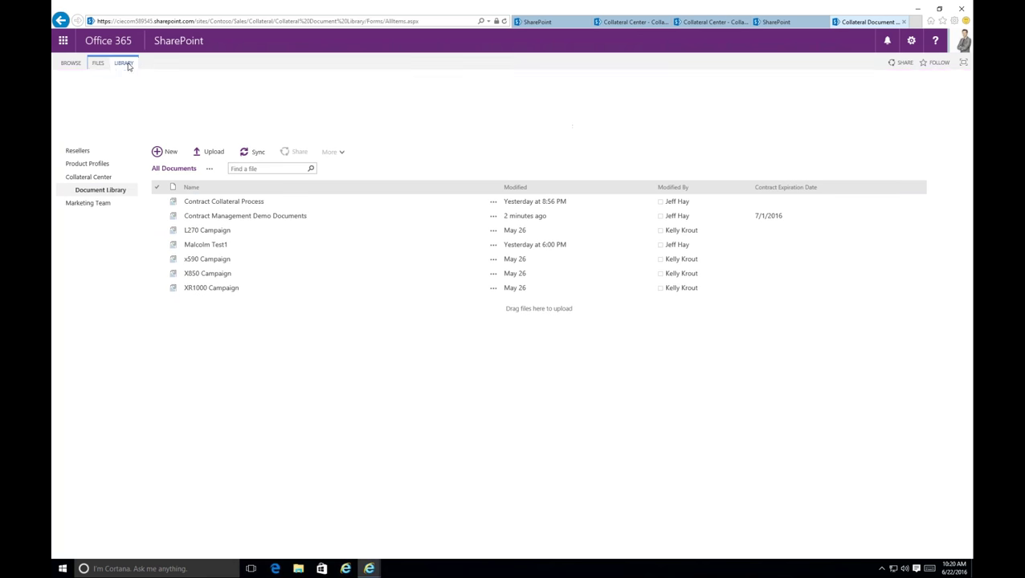
pyautogui.click(590, 95)
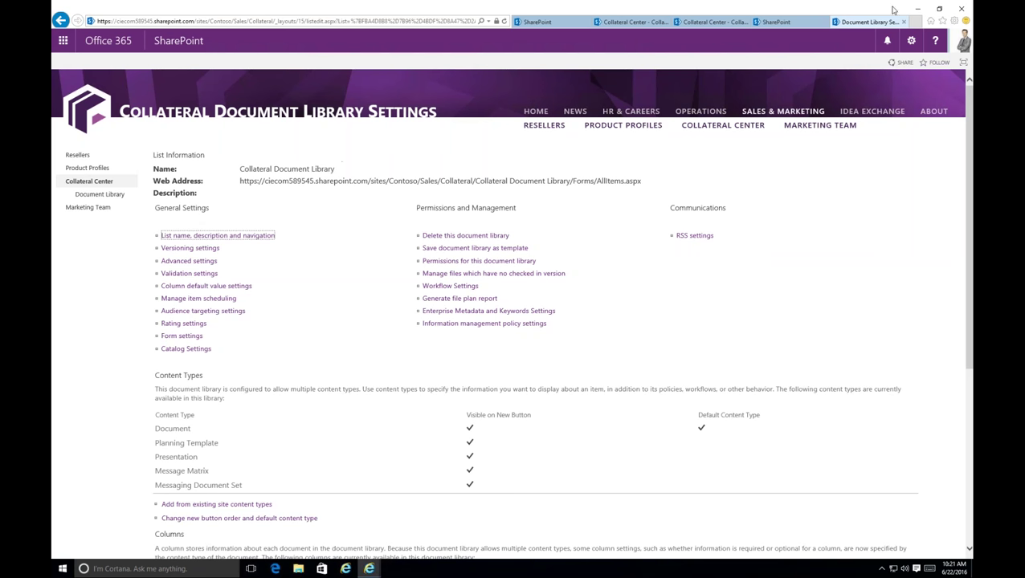
# - Minimize the browser, take the remote desktop session out of full screen and switch to the Workflows slide in the slide show
pyautogui.click(916, 15)
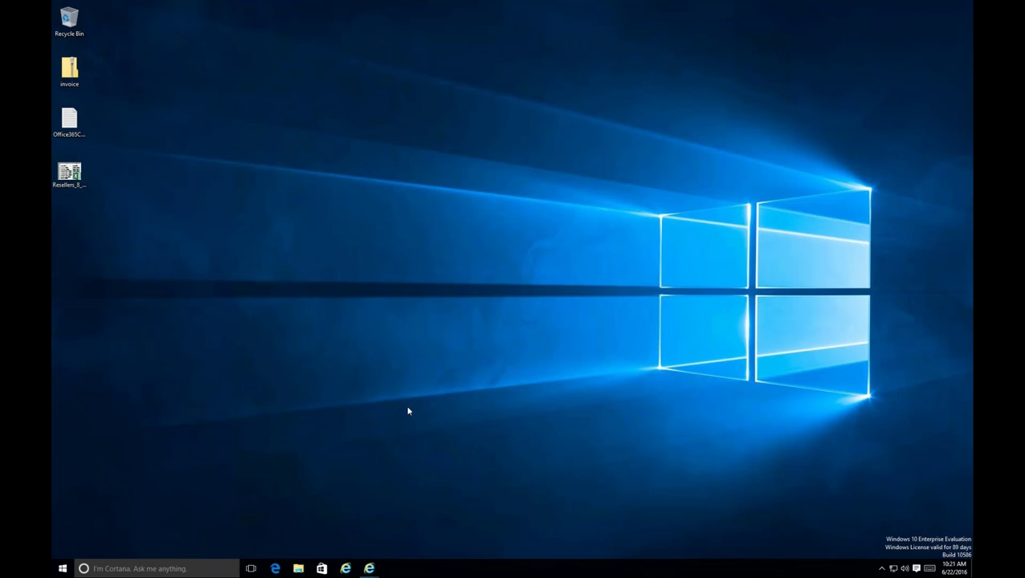
pyautogui.moveTo(566, 6)
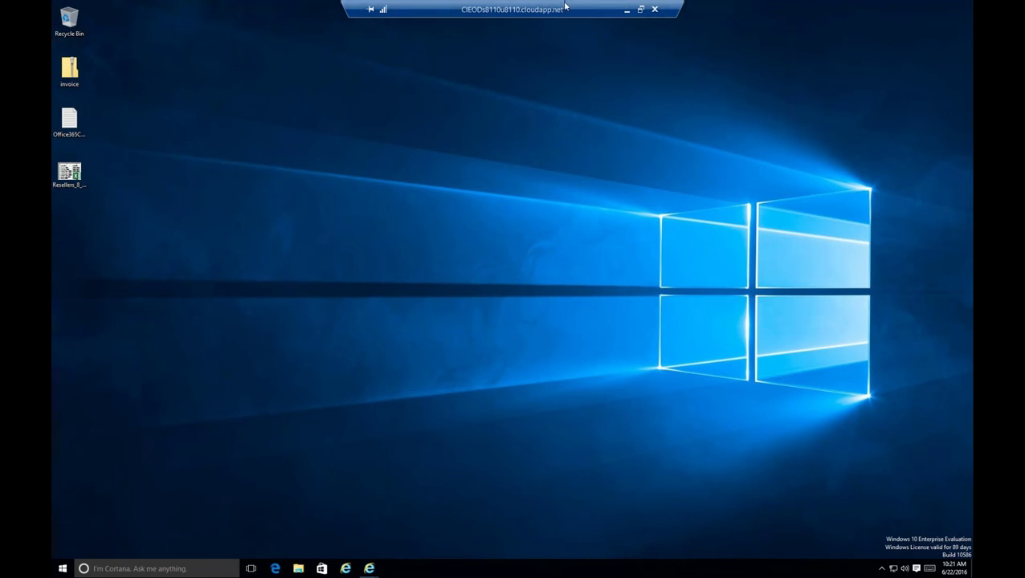
pyautogui.click(640, 9)
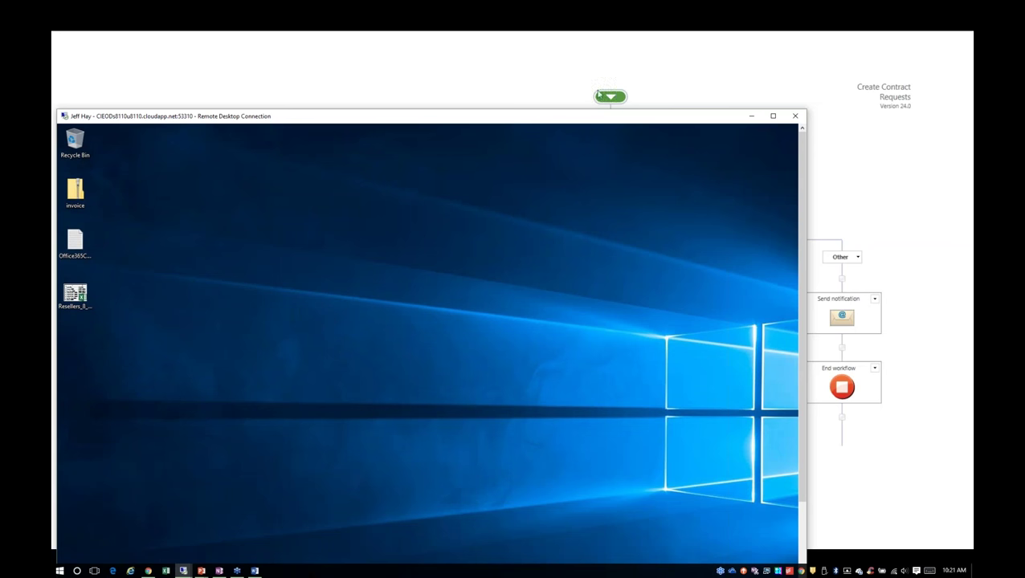
pyautogui.click(464, 83)
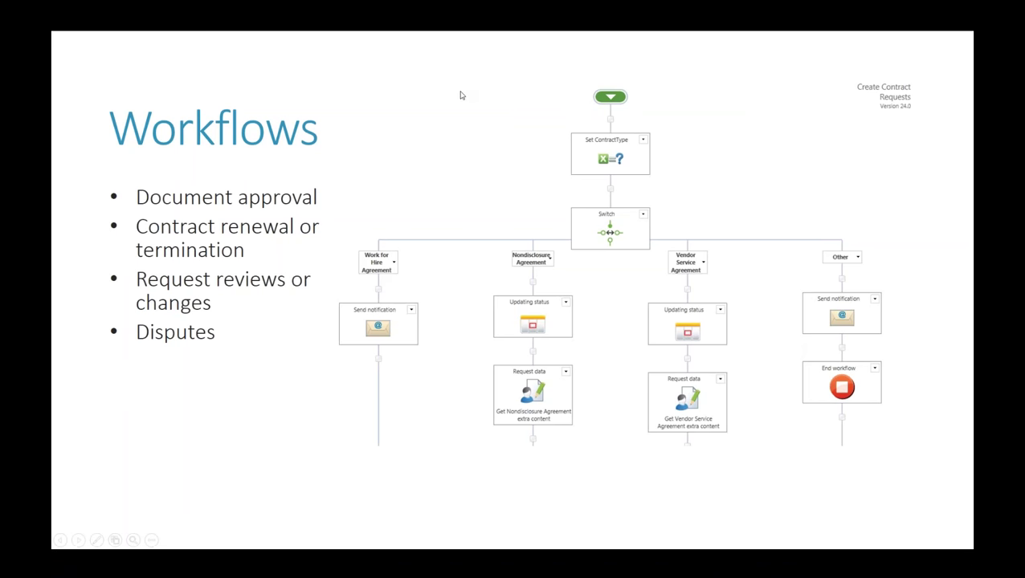
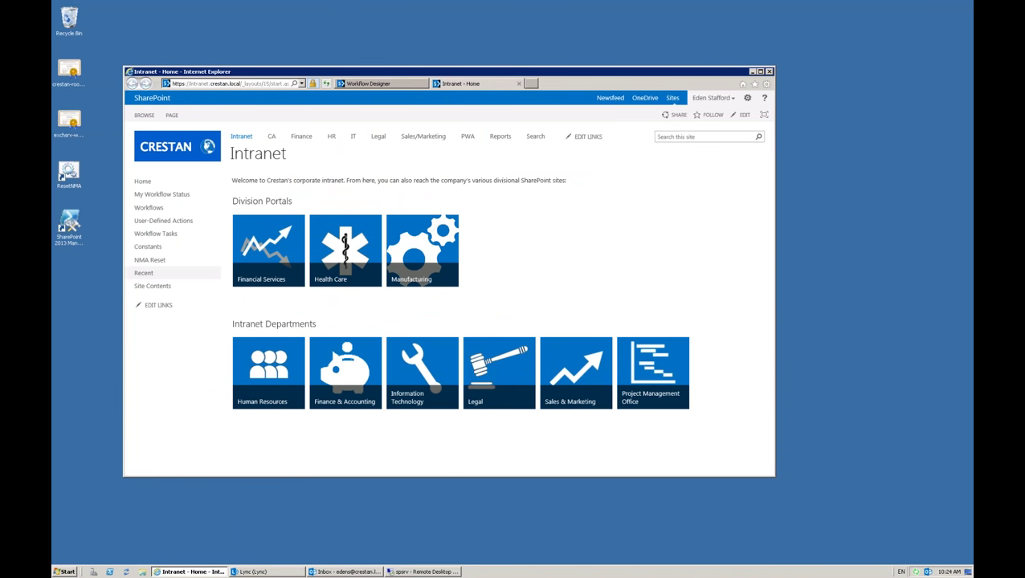
# - Examine the descriptions of the division portal and intranet department tiles on the intranet home page
pyautogui.moveTo(276, 274)
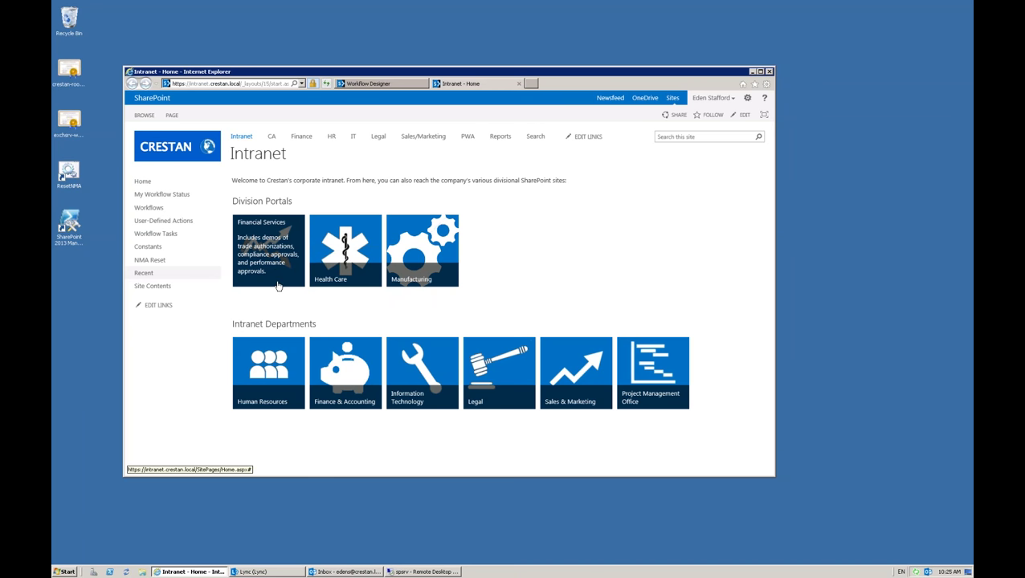
pyautogui.moveTo(349, 286)
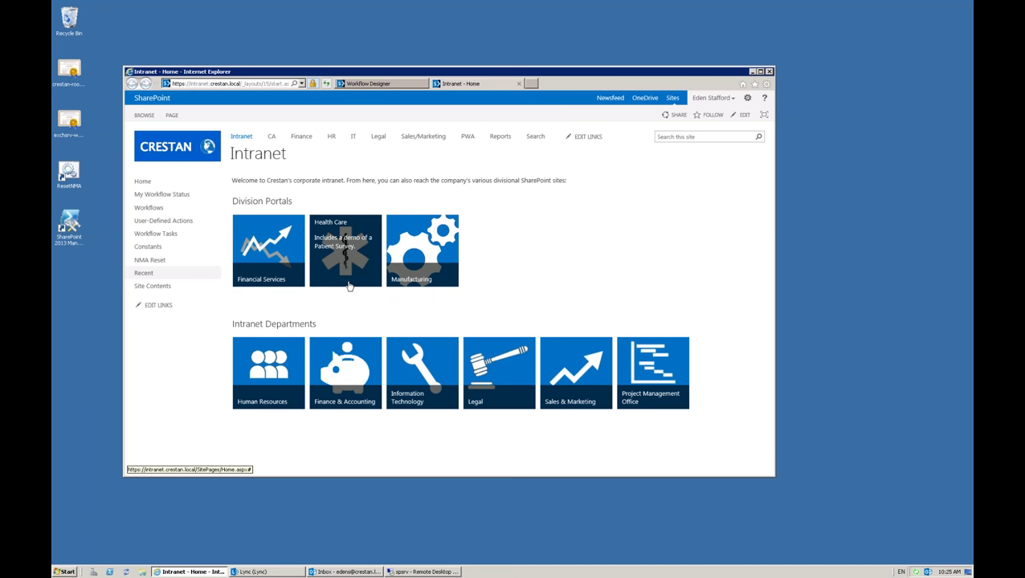
pyautogui.moveTo(424, 277)
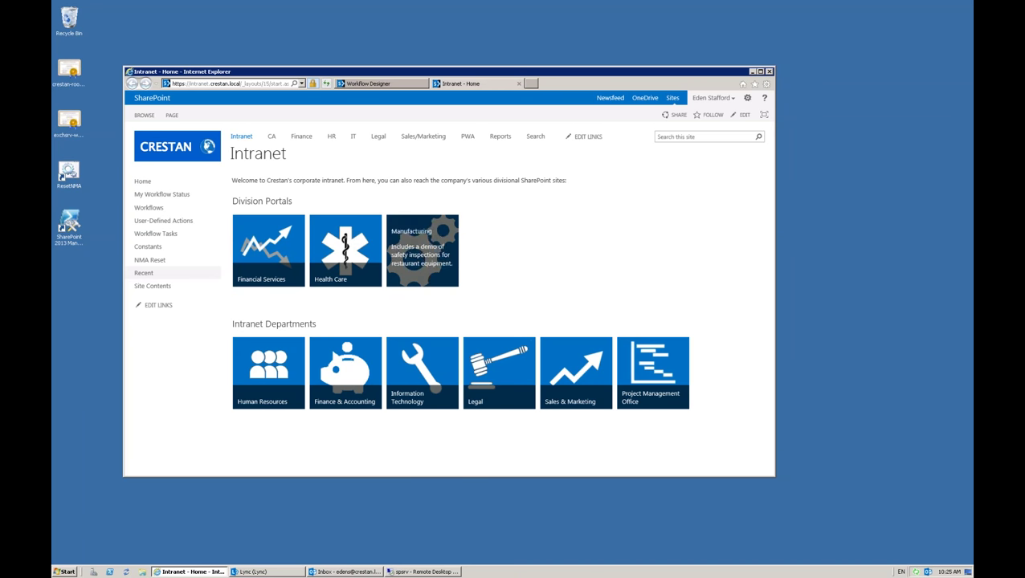
pyautogui.moveTo(286, 383)
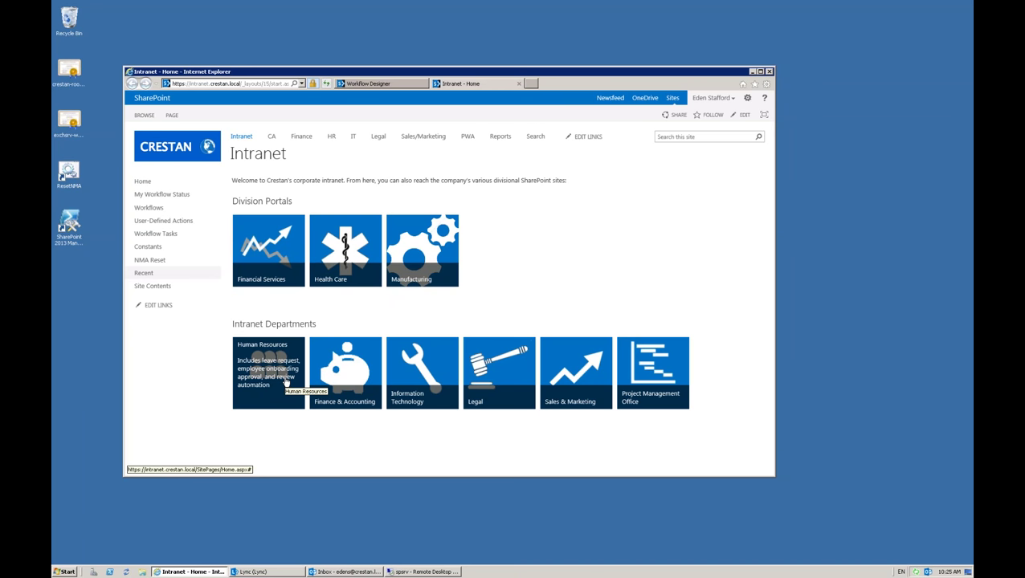
pyautogui.moveTo(351, 394)
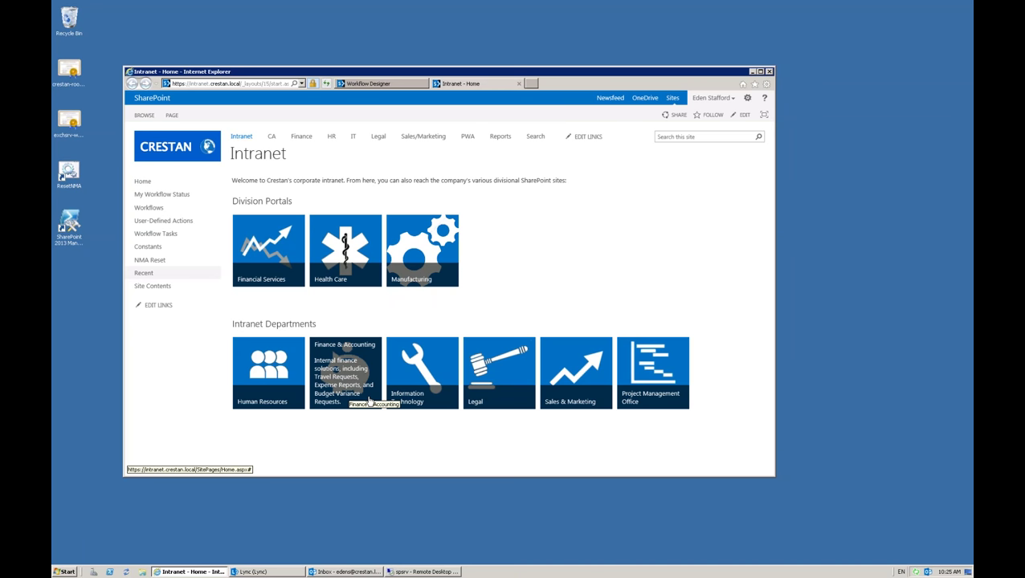
pyautogui.moveTo(412, 408)
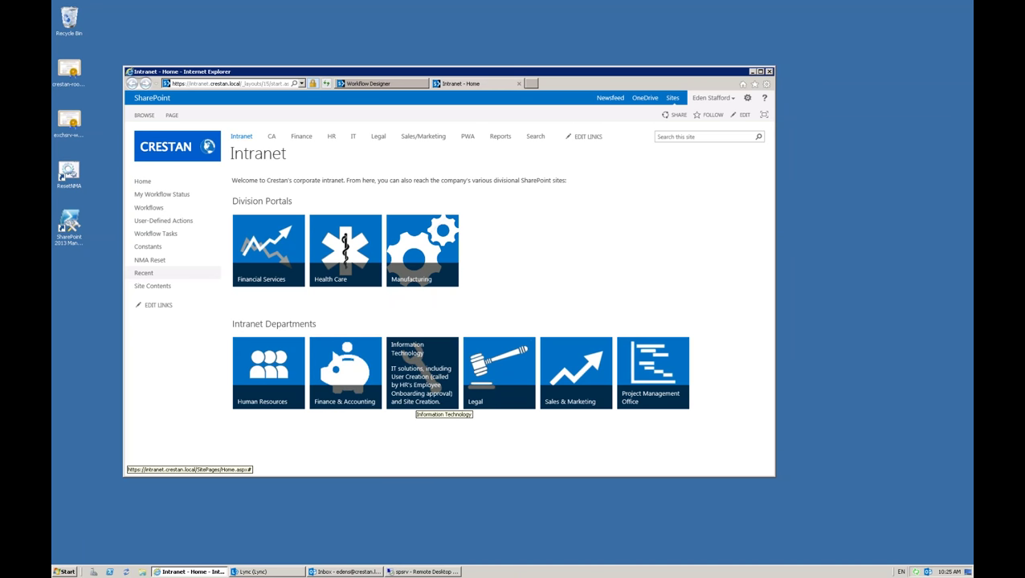
pyautogui.moveTo(522, 399)
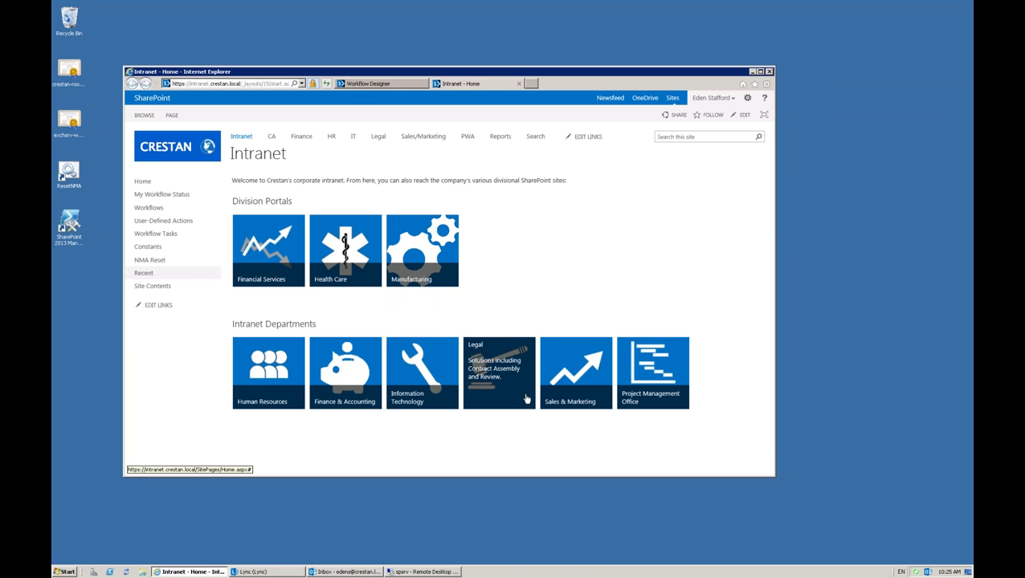
pyautogui.moveTo(603, 393)
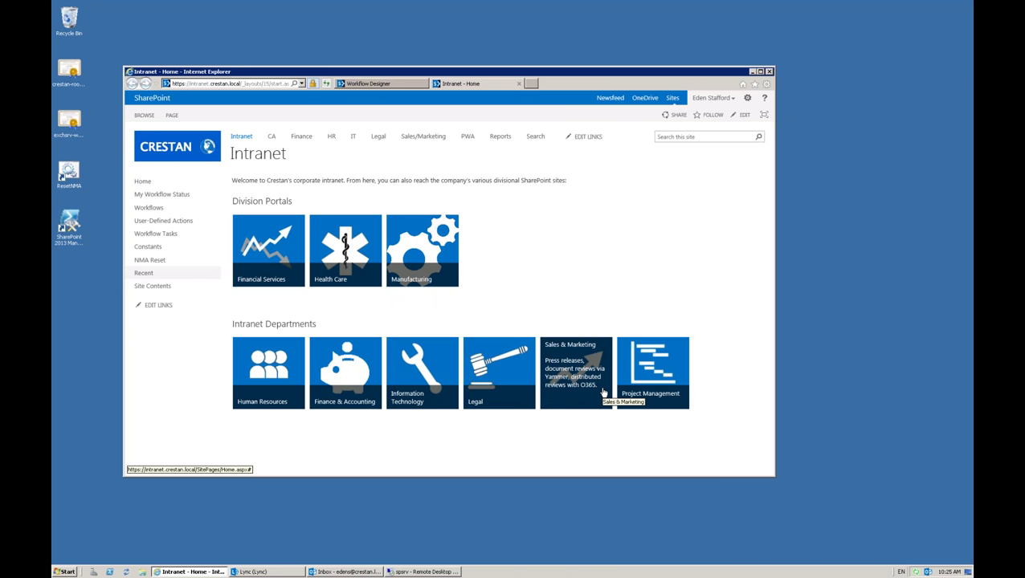
pyautogui.moveTo(640, 397)
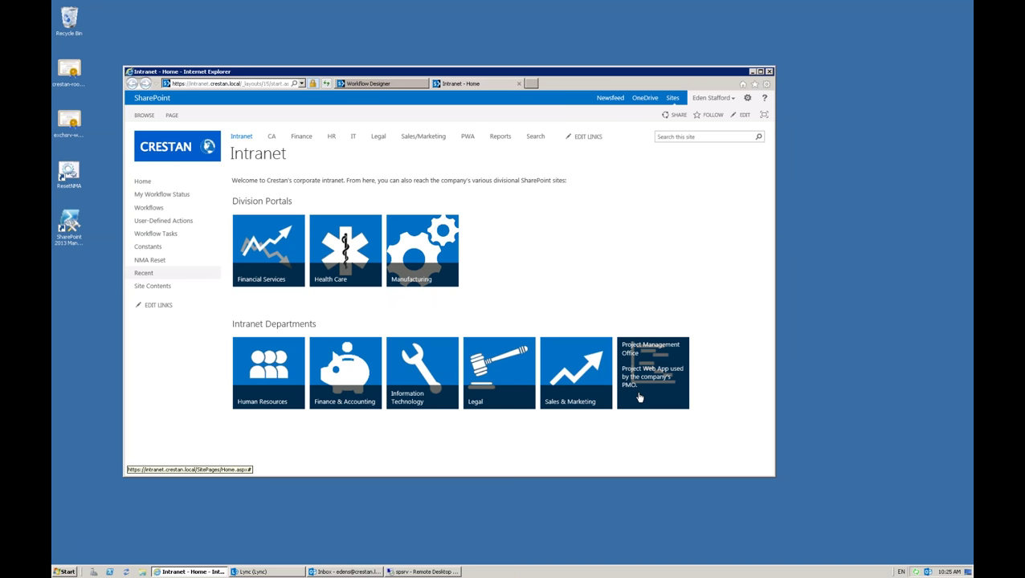
# - Open the Legal department's Contract Requests page and maximize and enlarge the page for reading
pyautogui.click(493, 381)
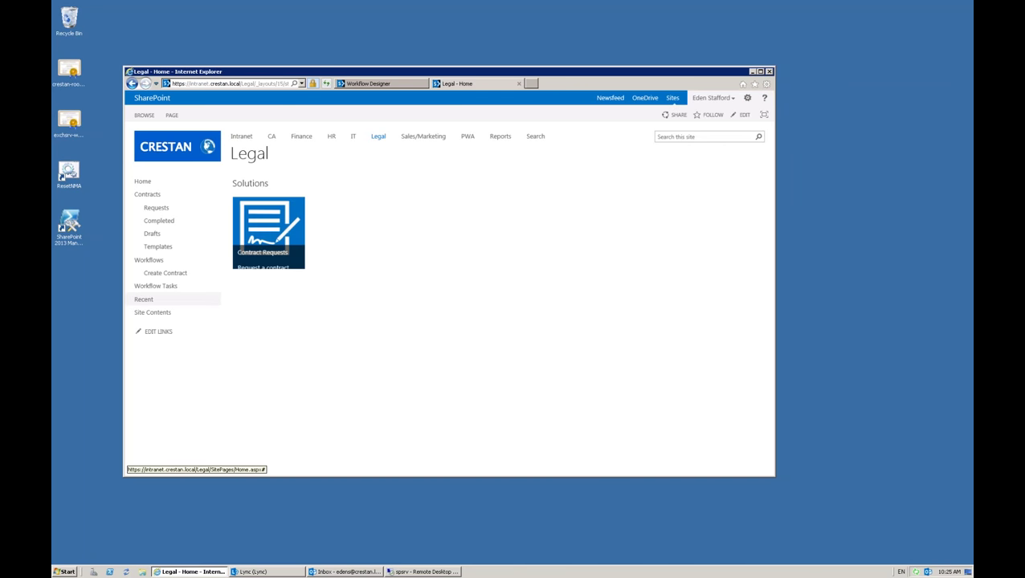
pyautogui.click(264, 239)
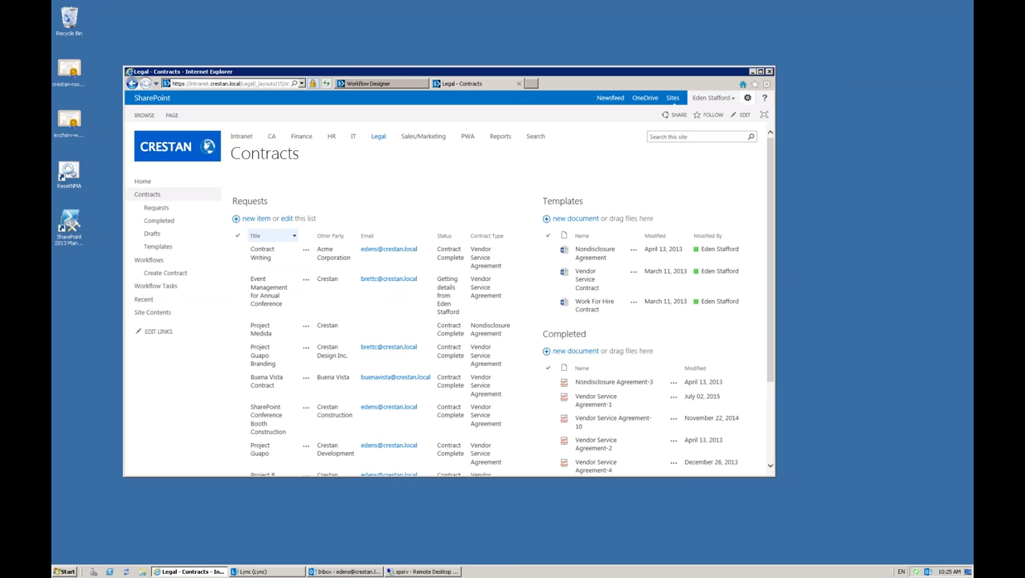
pyautogui.click(760, 72)
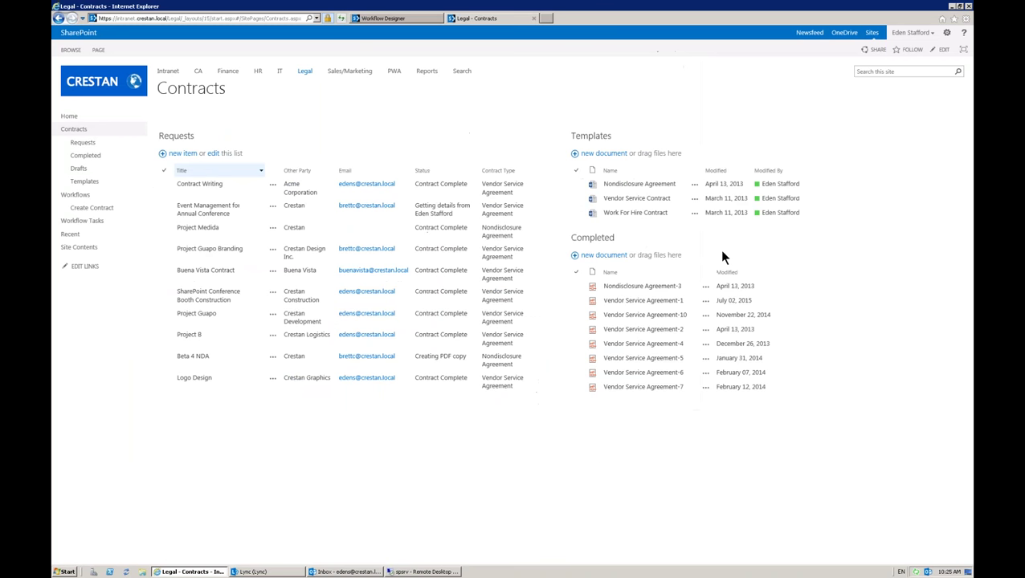
pyautogui.hotkey('ctrl', '+')
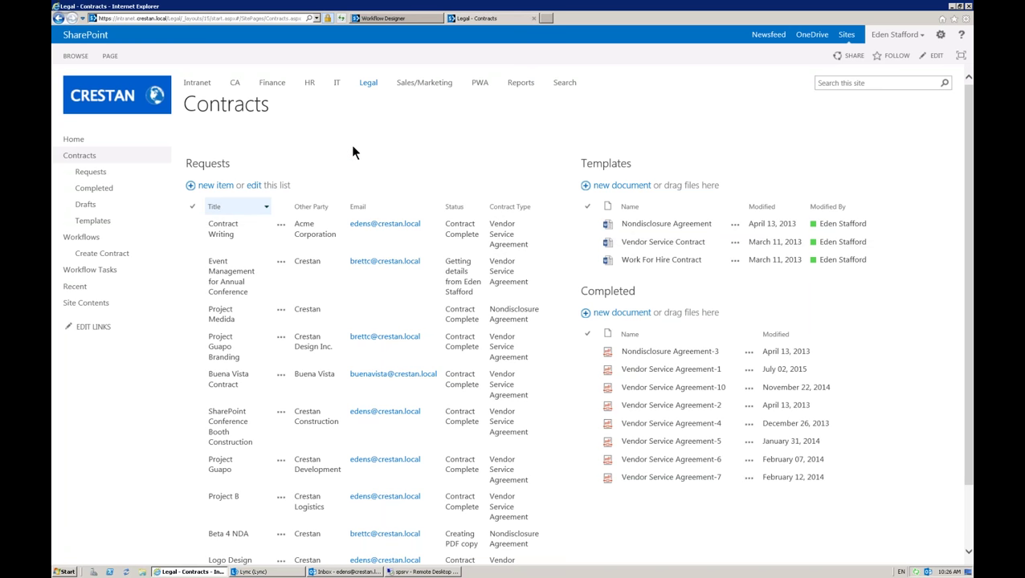
# - Create and save a contract request titled Acme Vendor Services with Other Party Acme 2 and Contract Type Vendor Service Agreement
pyautogui.click(224, 186)
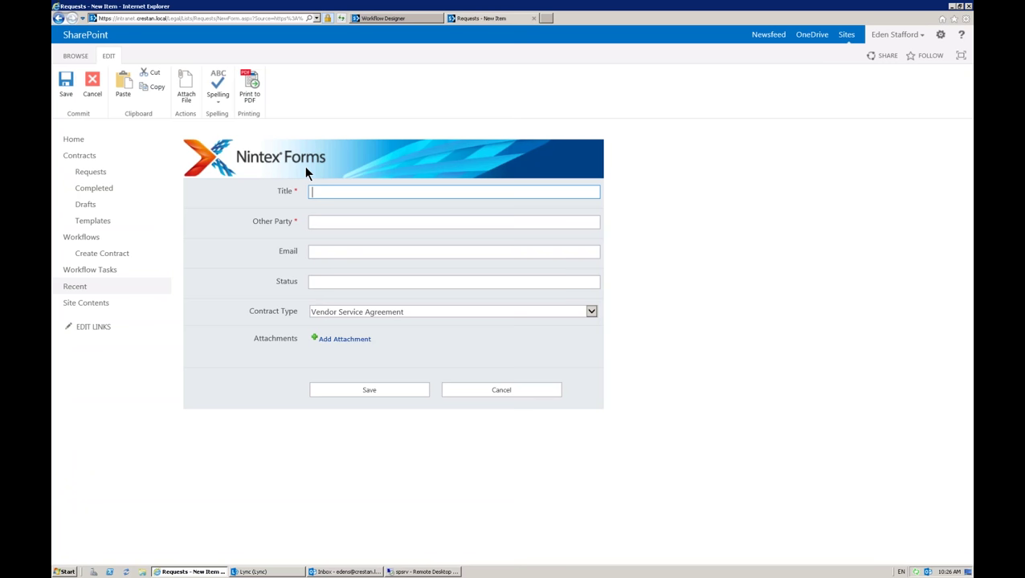
pyautogui.click(424, 313)
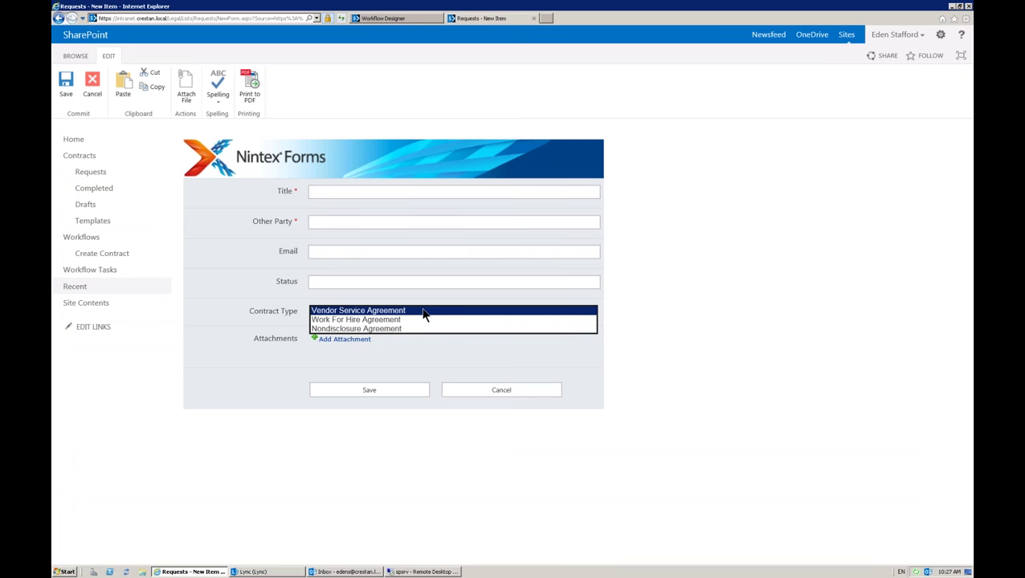
pyautogui.click(422, 310)
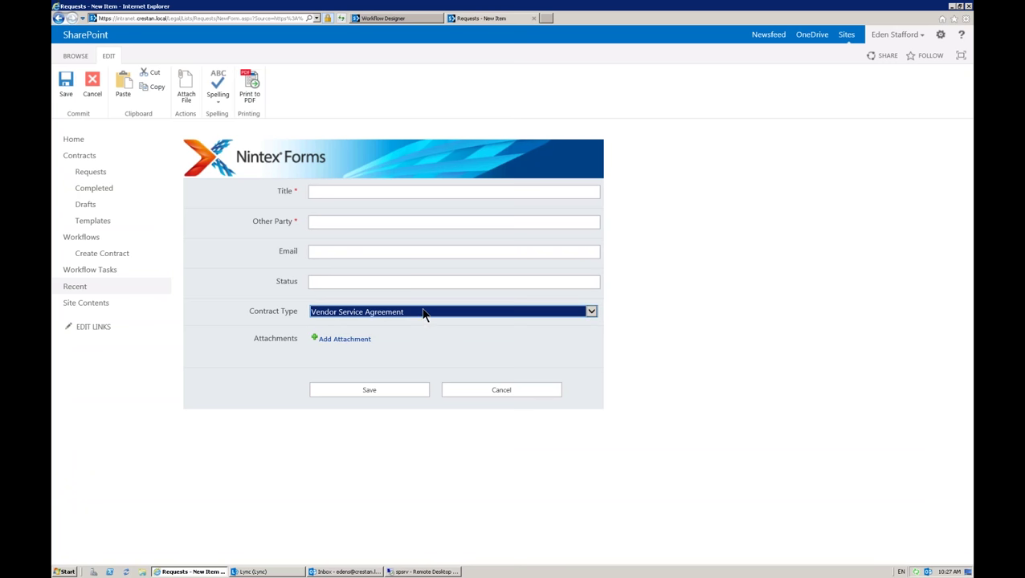
pyautogui.click(366, 193)
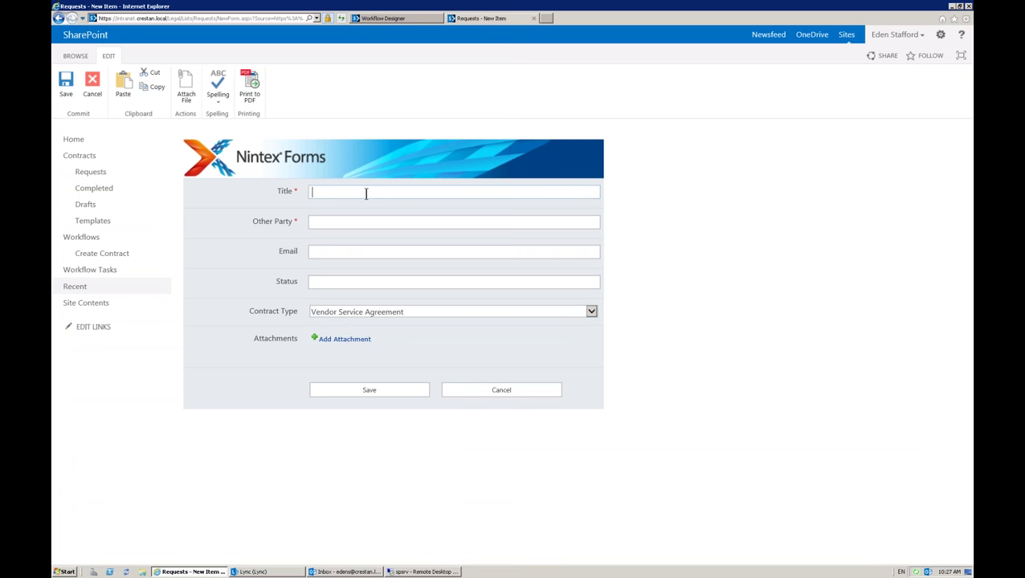
pyautogui.write('Acme Vendor Services')
pyautogui.press('Tab')
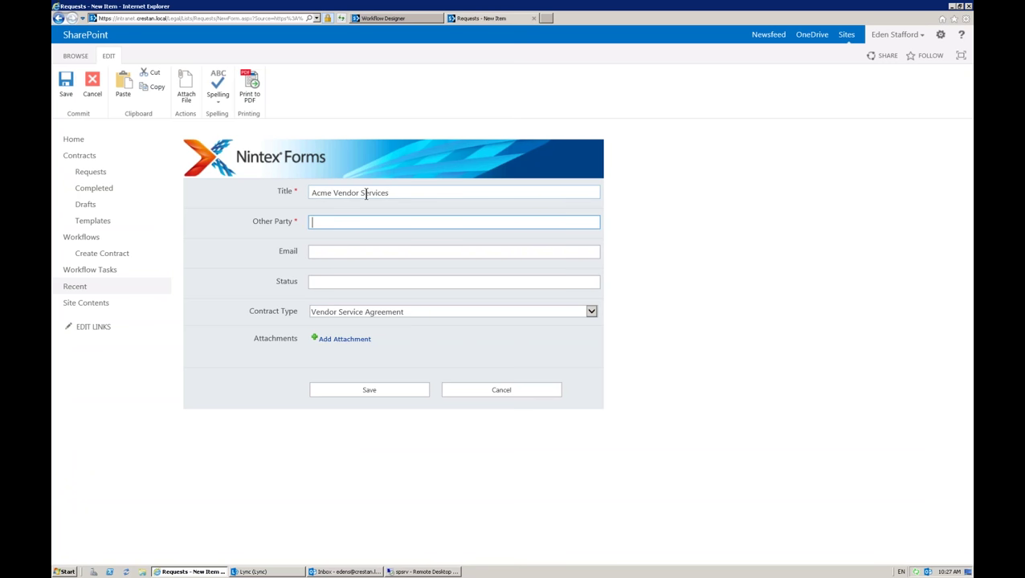
pyautogui.write('Acme 2')
pyautogui.press('Tab')
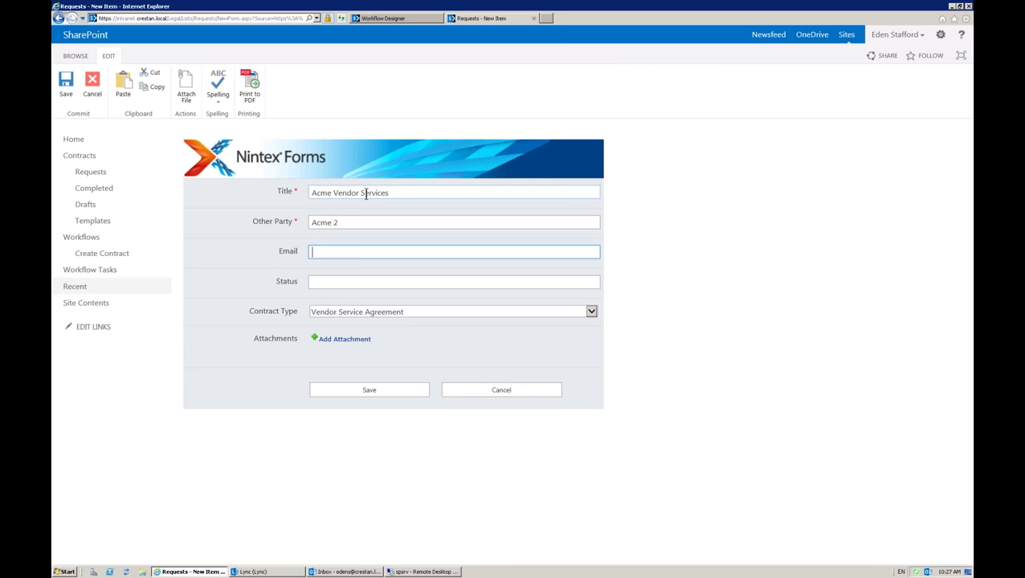
pyautogui.click(370, 390)
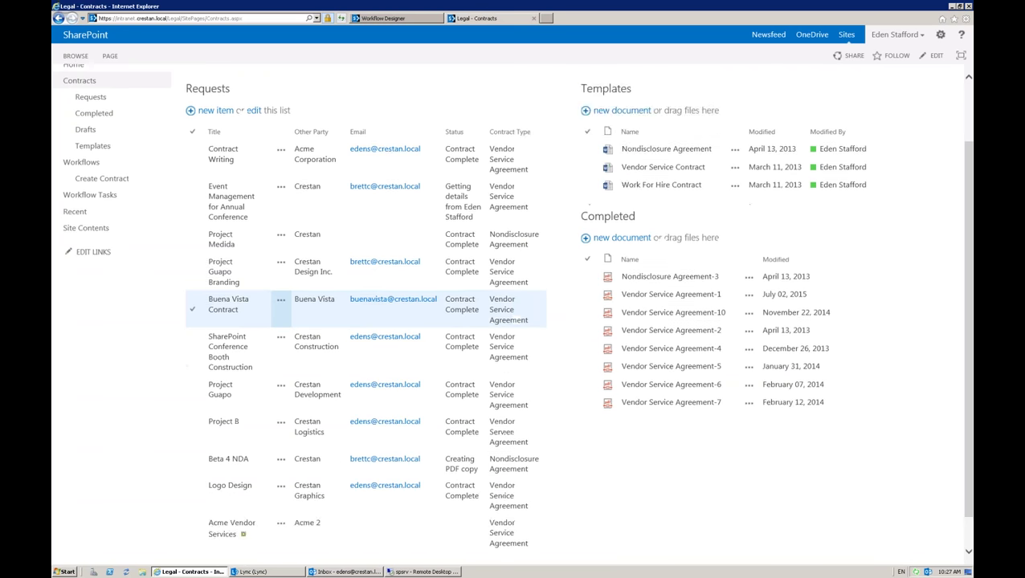
# - View the workflow history of the Acme Vendor Services request
pyautogui.scroll(-3, 354, 386)
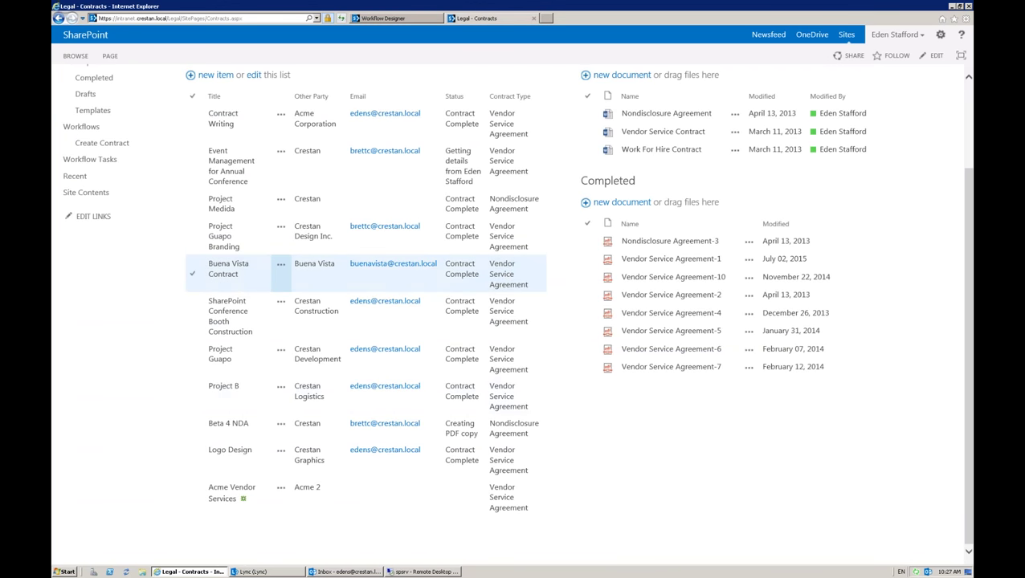
pyautogui.click(281, 490)
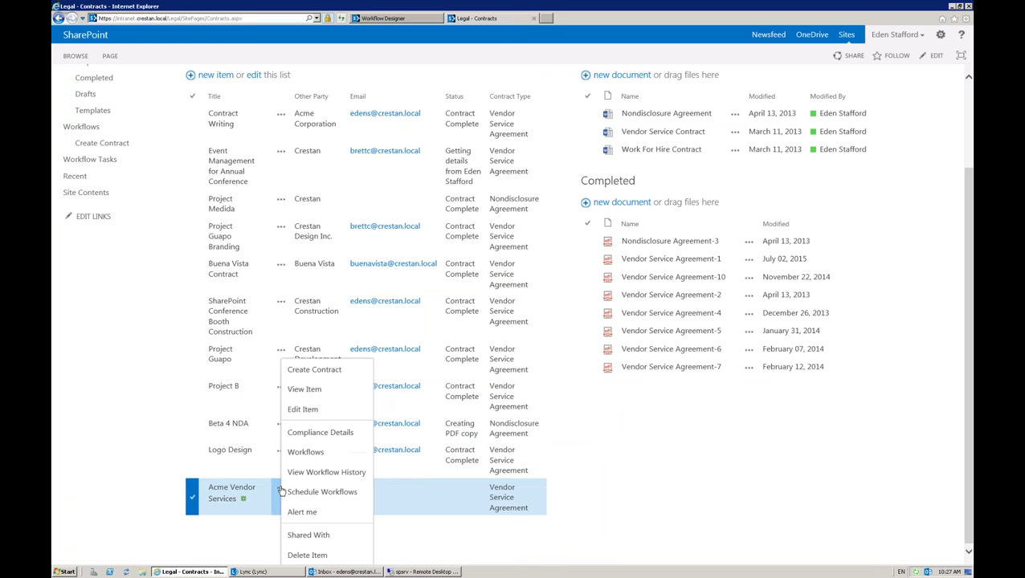
pyautogui.click(330, 472)
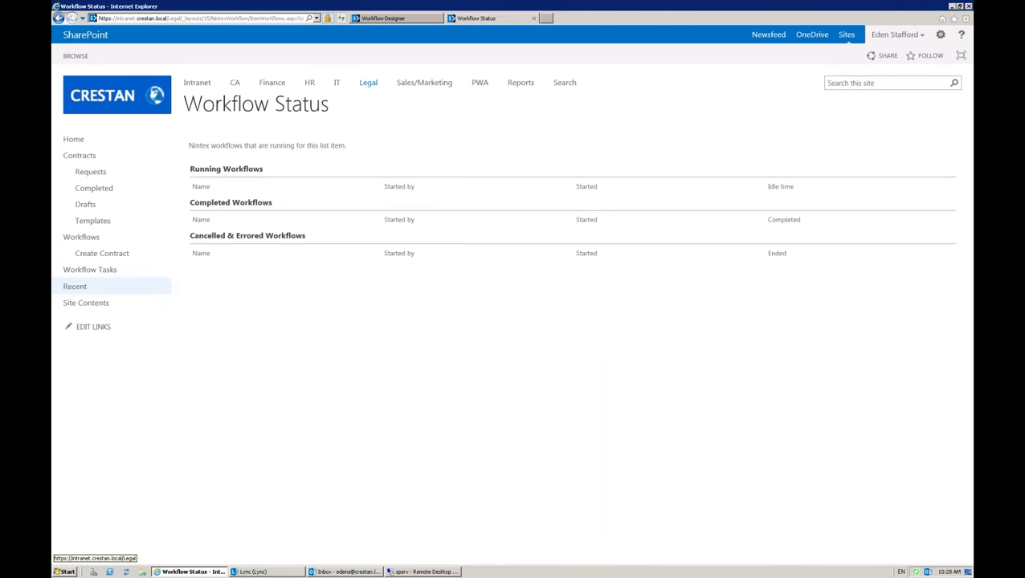
# - Open the Create Contract workflow in the designer and read the incoming e-mail requesting Vendor Service Agreement information
pyautogui.click(115, 257)
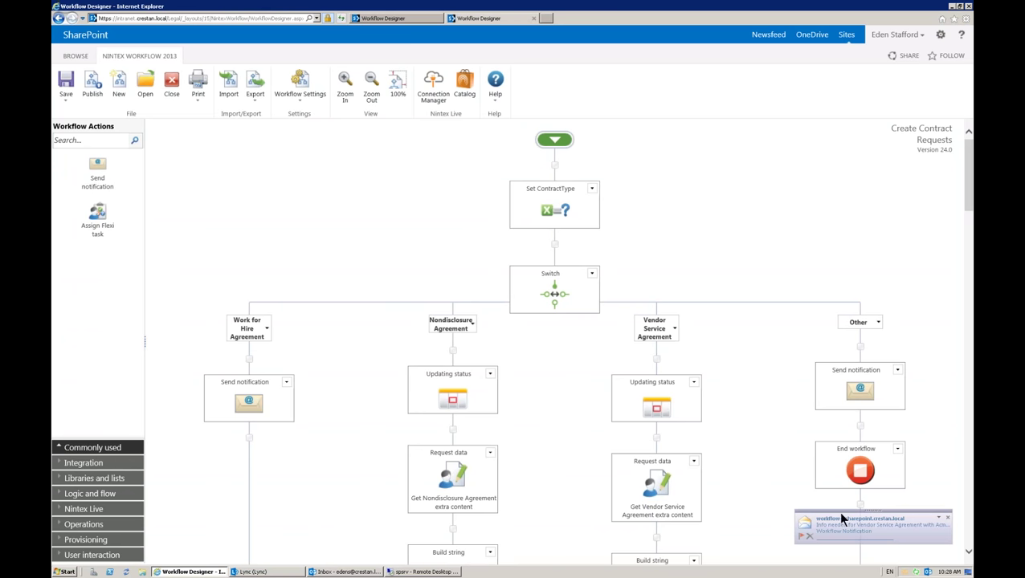
pyautogui.click(853, 536)
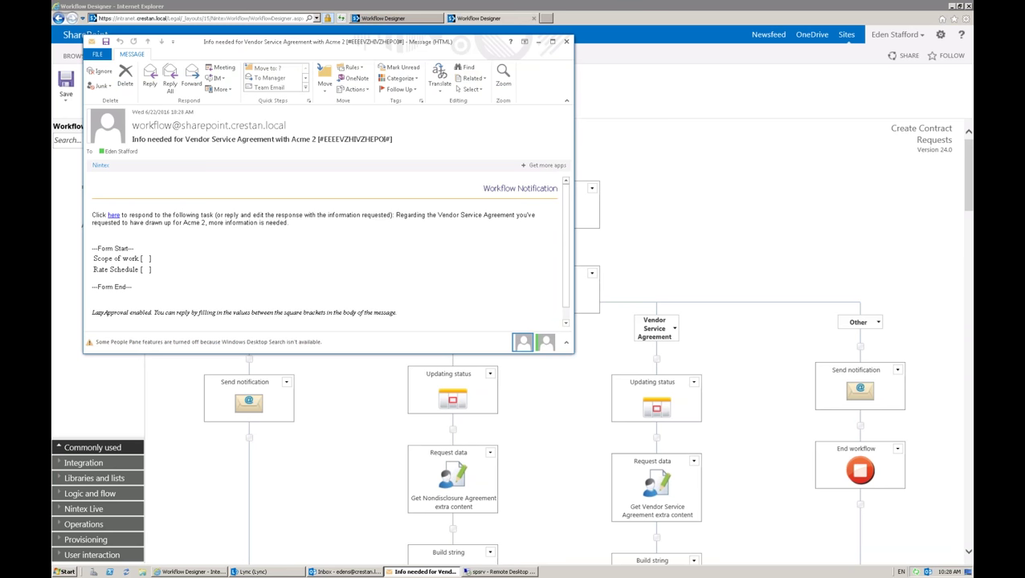
pyautogui.click(731, 205)
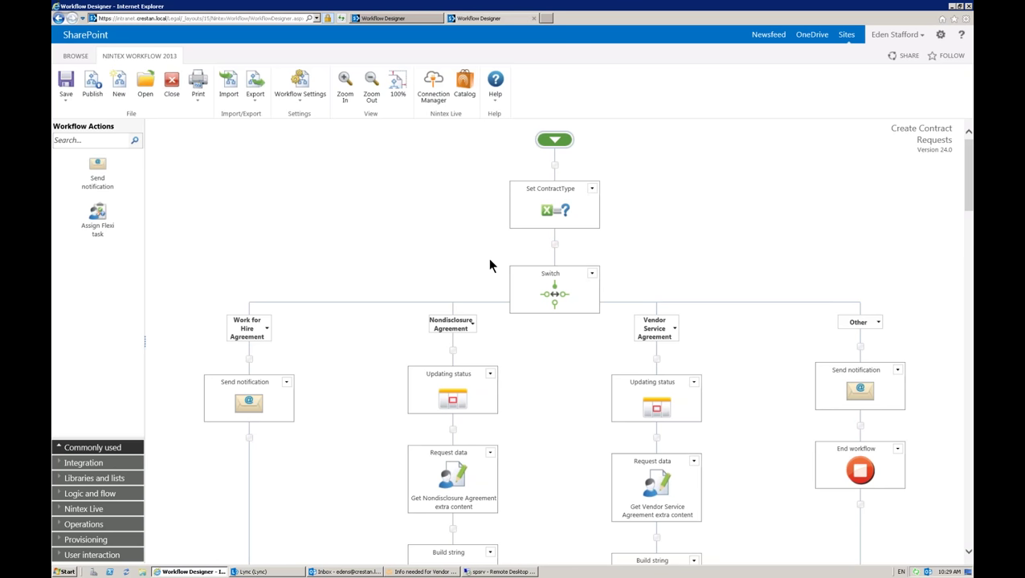
# - Examine the Create Contract workflow design from the contract-type switch through the draft check to the Revisions and Review state machine
pyautogui.scroll(-2, 463, 281)
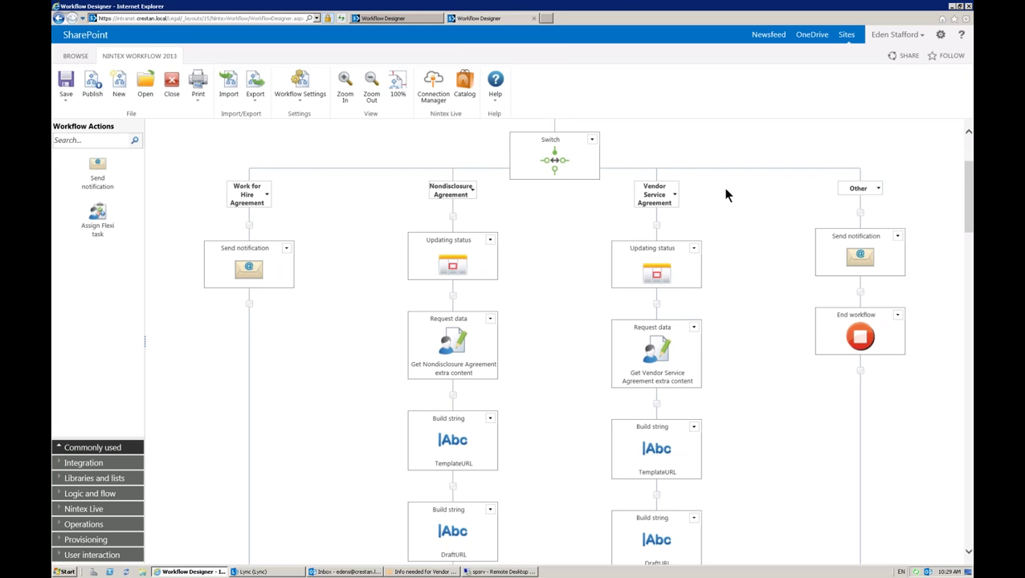
pyautogui.scroll(-2, 732, 245)
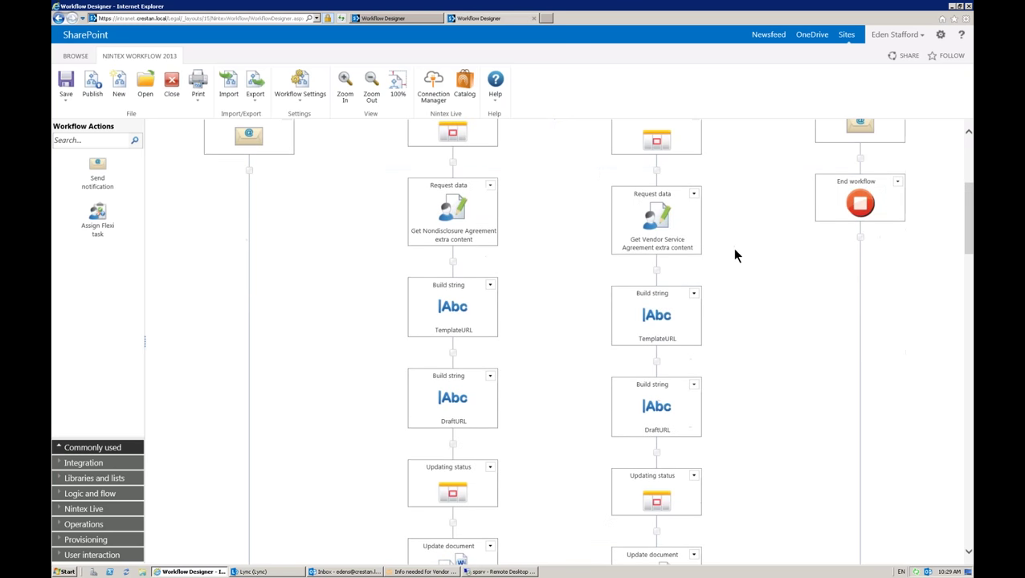
pyautogui.moveTo(699, 193)
pyautogui.scroll(-1, 578, 286)
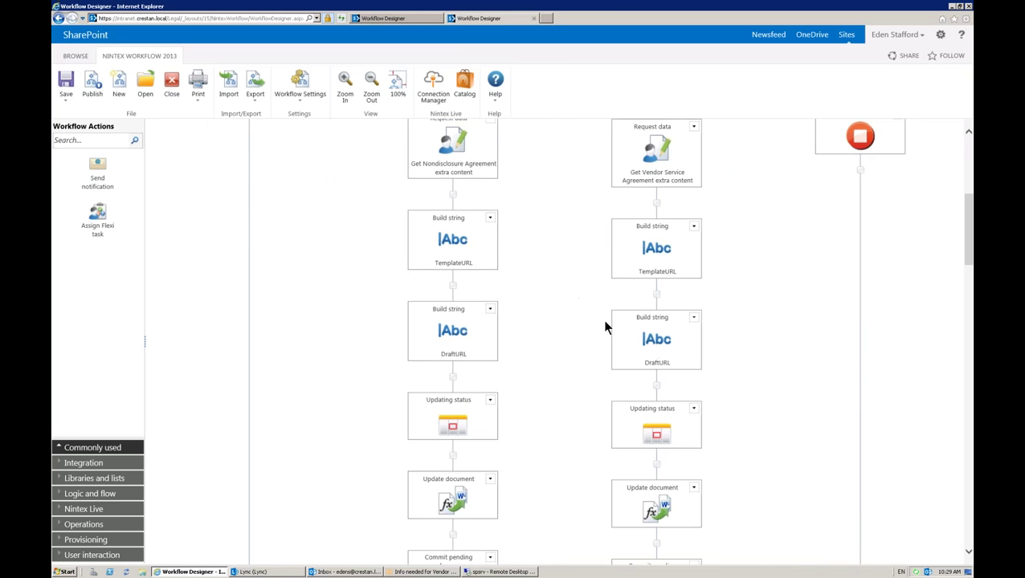
pyautogui.scroll(-3, 594, 334)
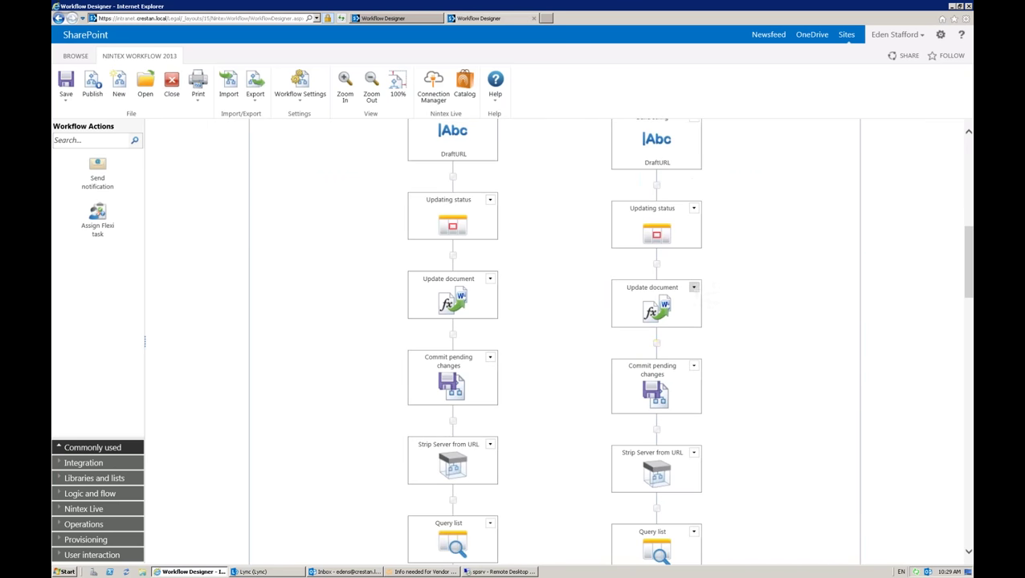
pyautogui.press('super+c')
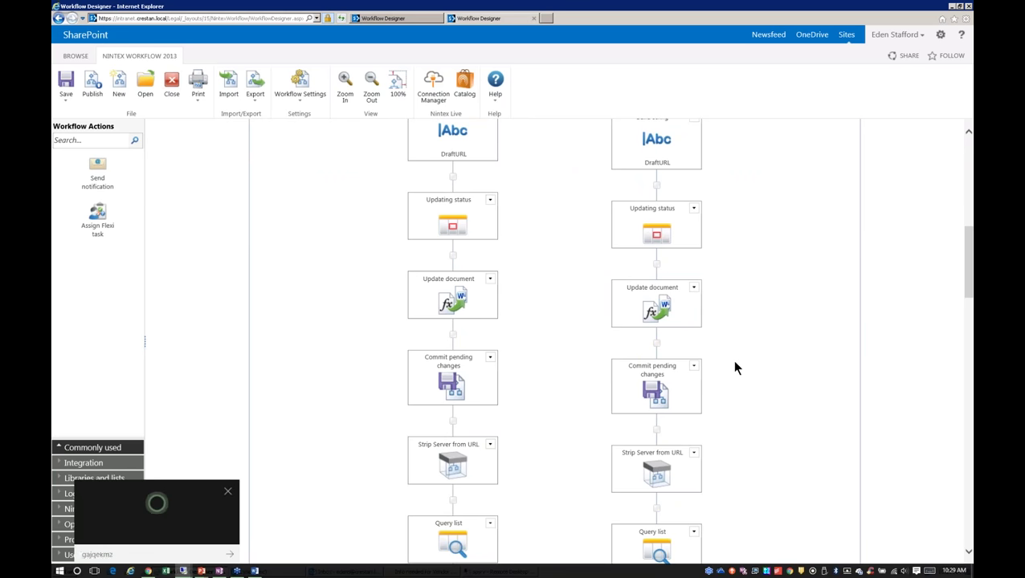
pyautogui.scroll(-1, 734, 368)
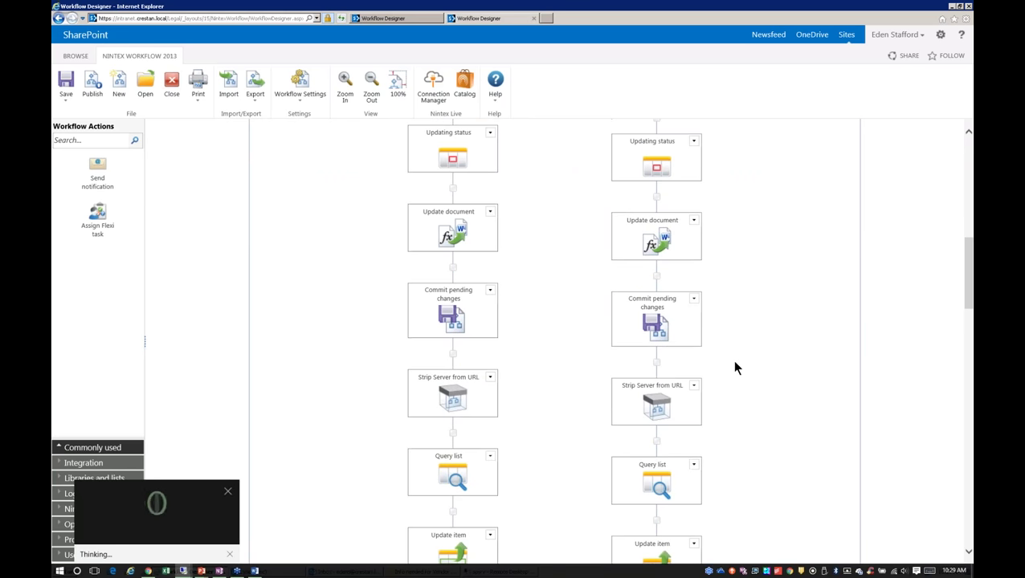
pyautogui.click(229, 492)
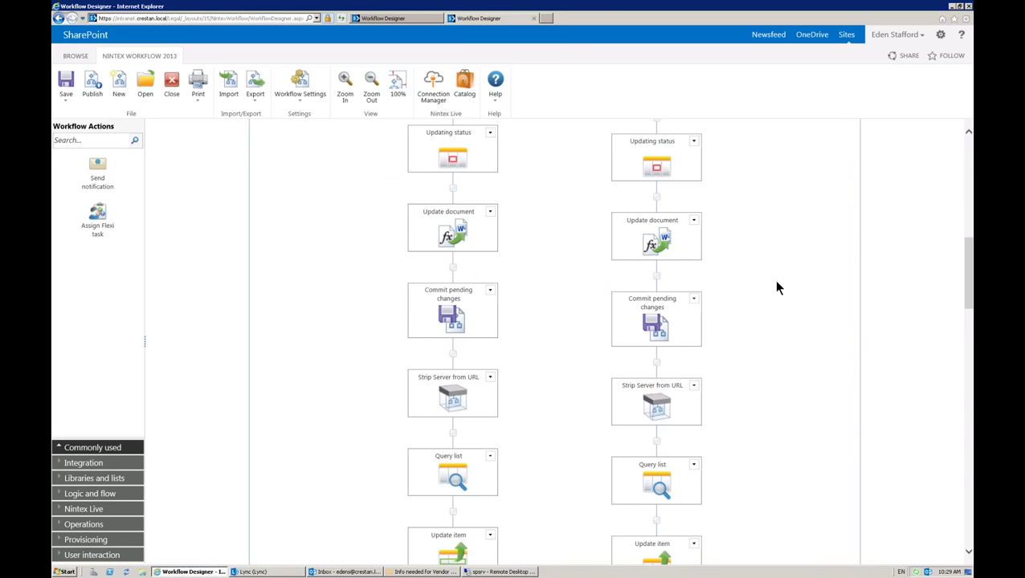
pyautogui.scroll(-1, 771, 304)
pyautogui.scroll(-4, 771, 312)
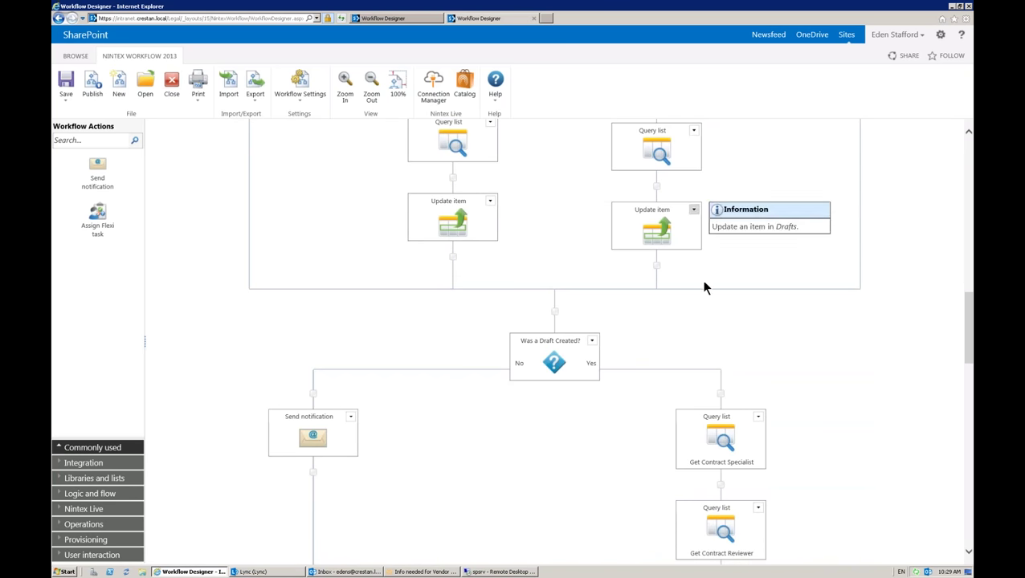
pyautogui.scroll(-4, 701, 280)
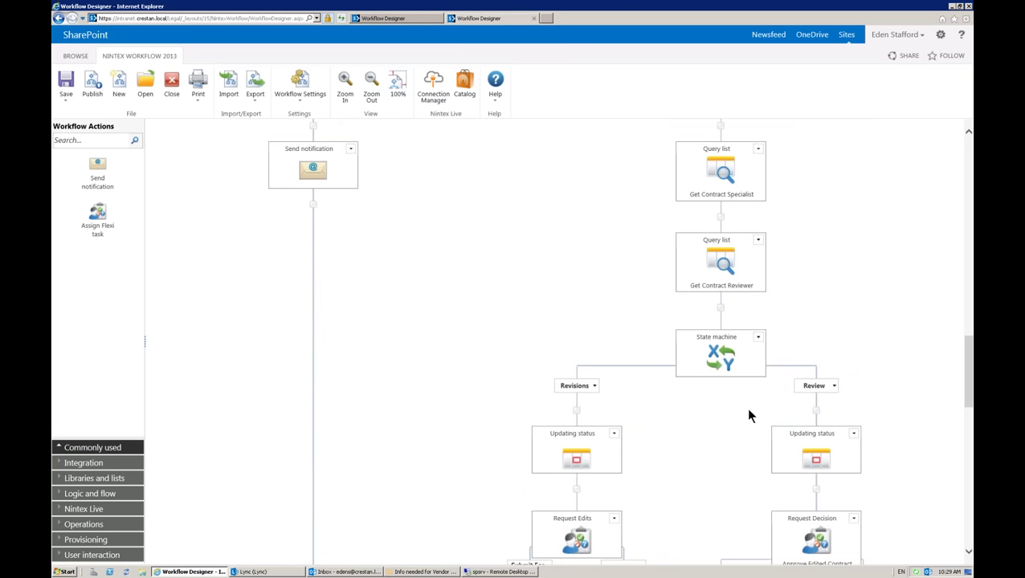
pyautogui.scroll(2, 736, 500)
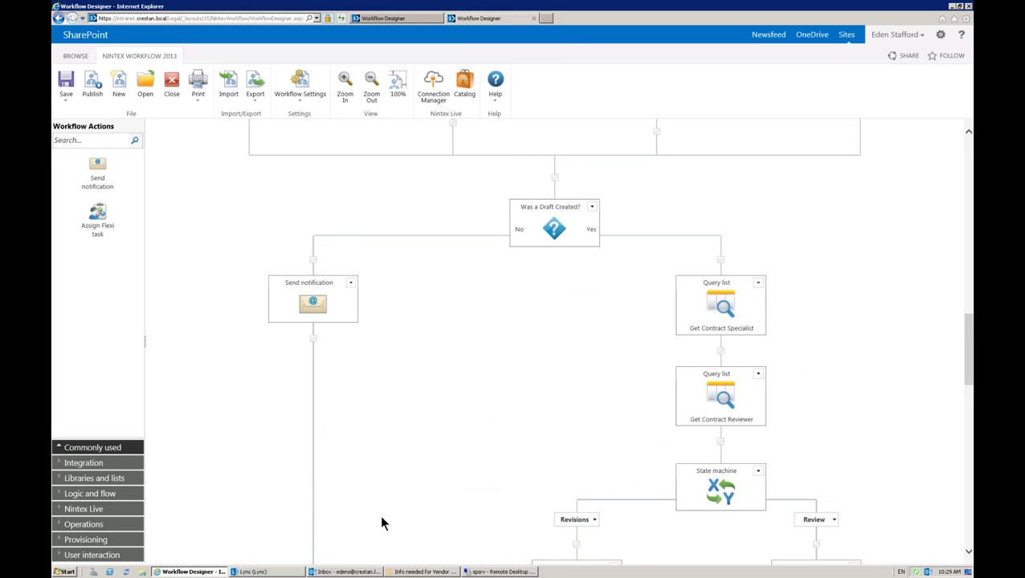
# - Switch to Outlook and start a reply to the e-mail requesting Vendor Service Agreement information for Acme 2, closing the stray web search window
pyautogui.click(344, 572)
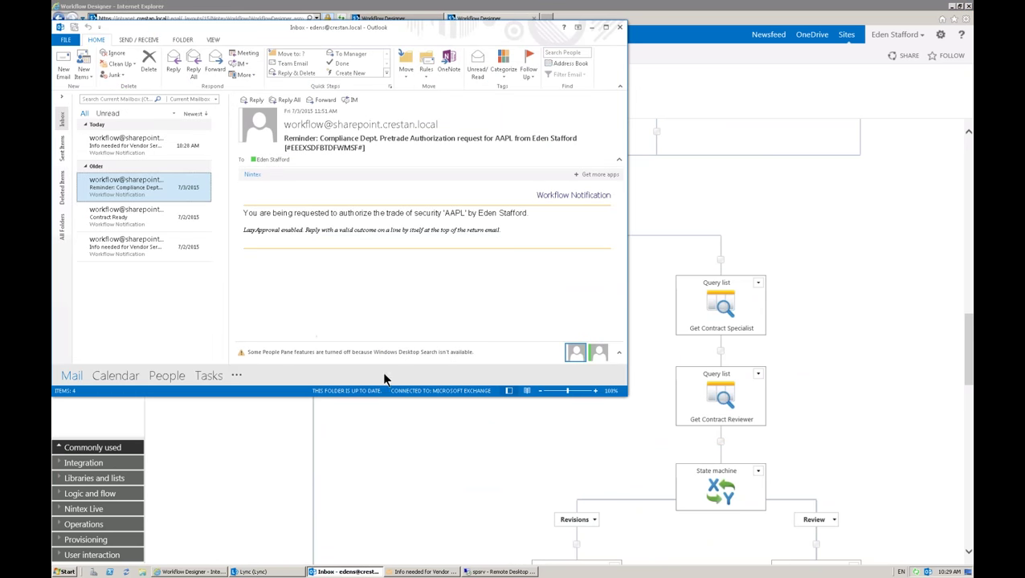
pyautogui.click(146, 144)
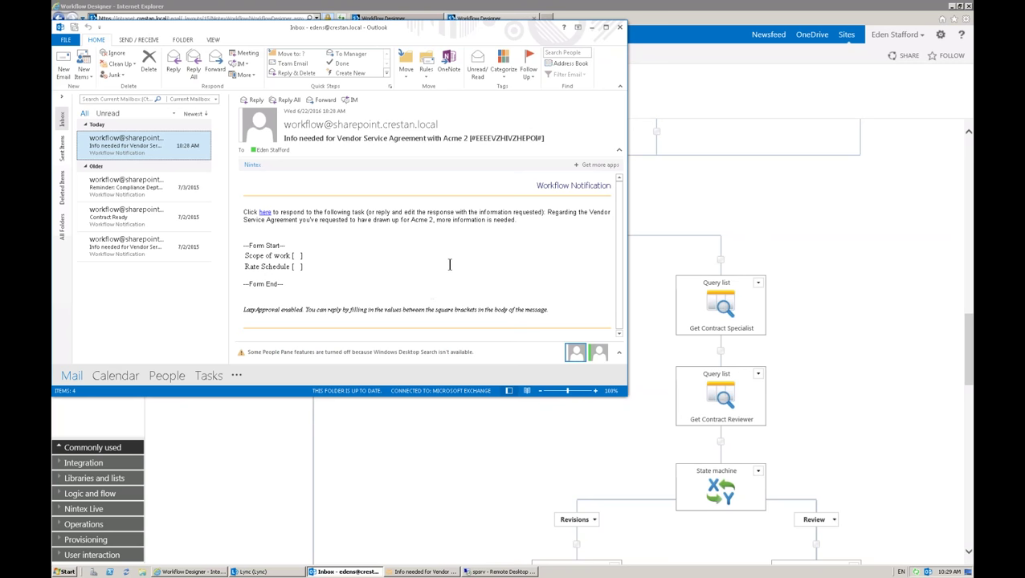
pyautogui.click(251, 99)
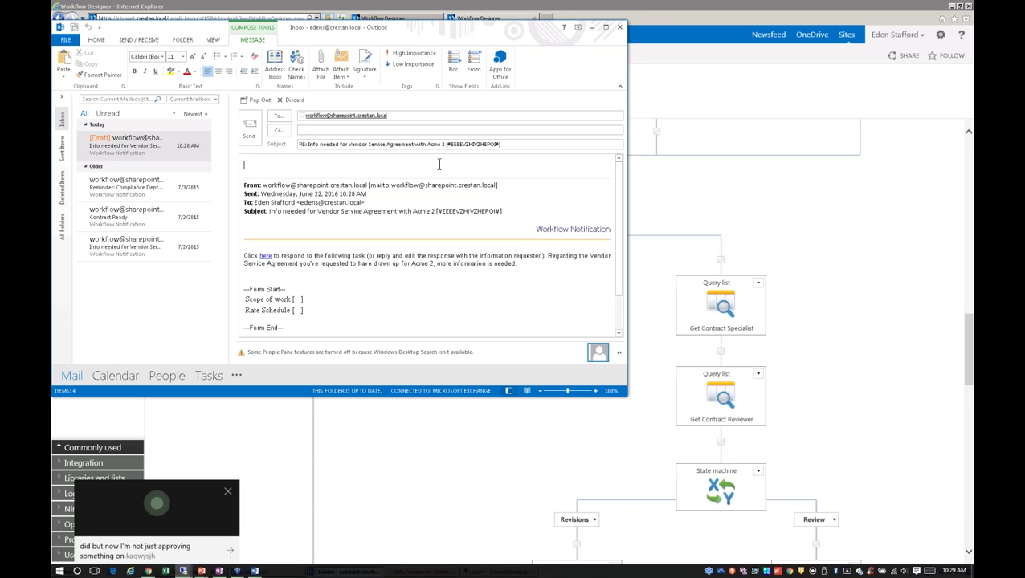
pyautogui.click(298, 300)
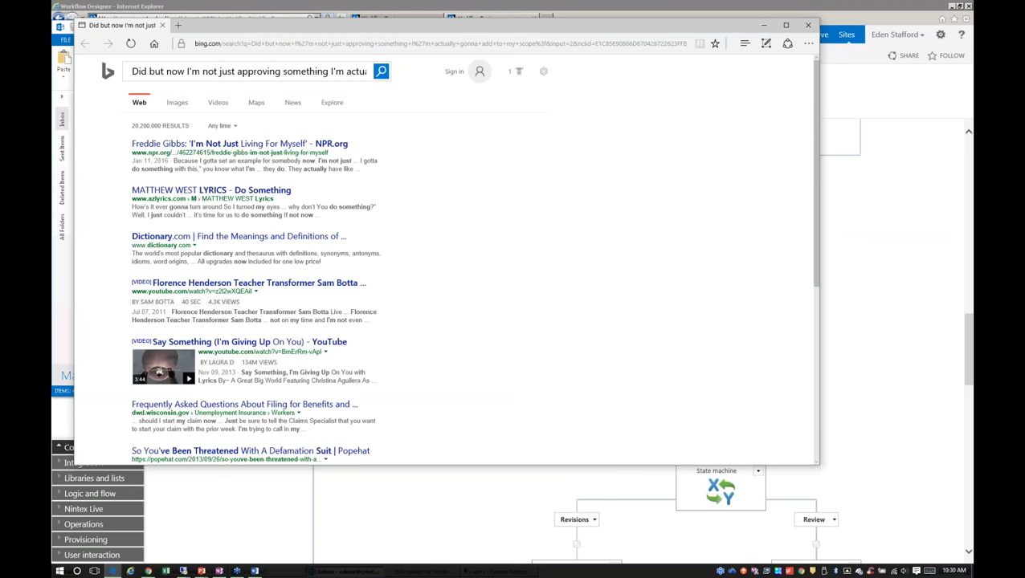
pyautogui.click(808, 25)
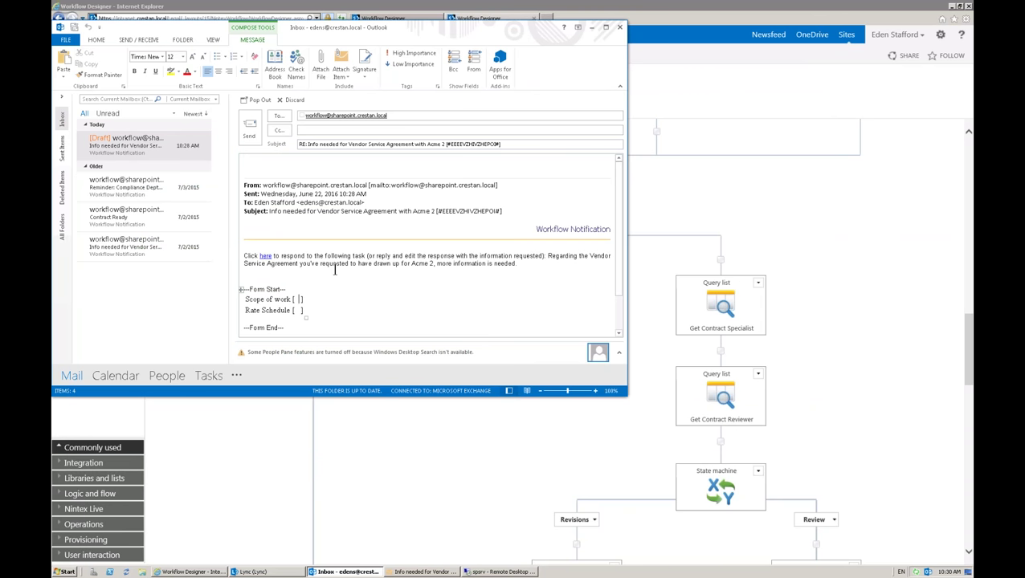
# - Fill in Scope of work with 1000 Hours of Services and Rate Schedule with $1000 per Day / $5,000 per week, and send the reply
pyautogui.write('1000 Hours of Services')
pyautogui.click(298, 311)
pyautogui.write('$1000 per')
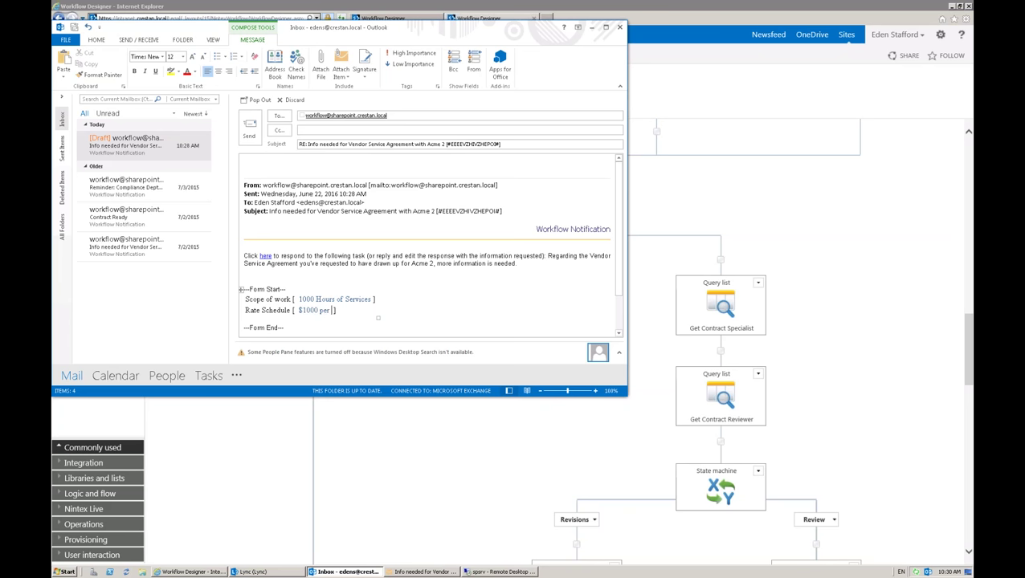
pyautogui.write(' Day / $5,000 per week')
pyautogui.moveTo(336, 25); pyautogui.dragTo(391, 29)
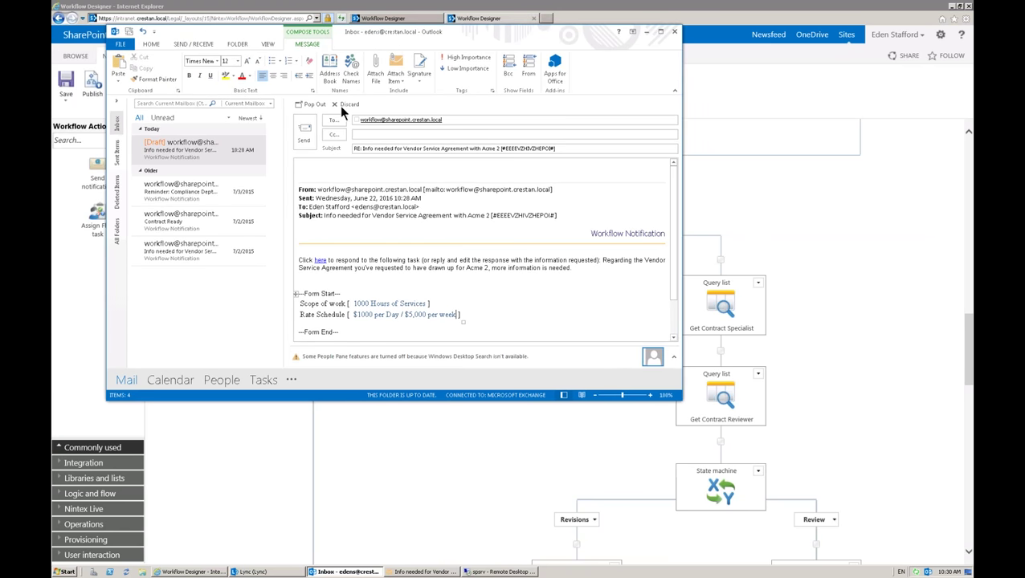
pyautogui.click(306, 135)
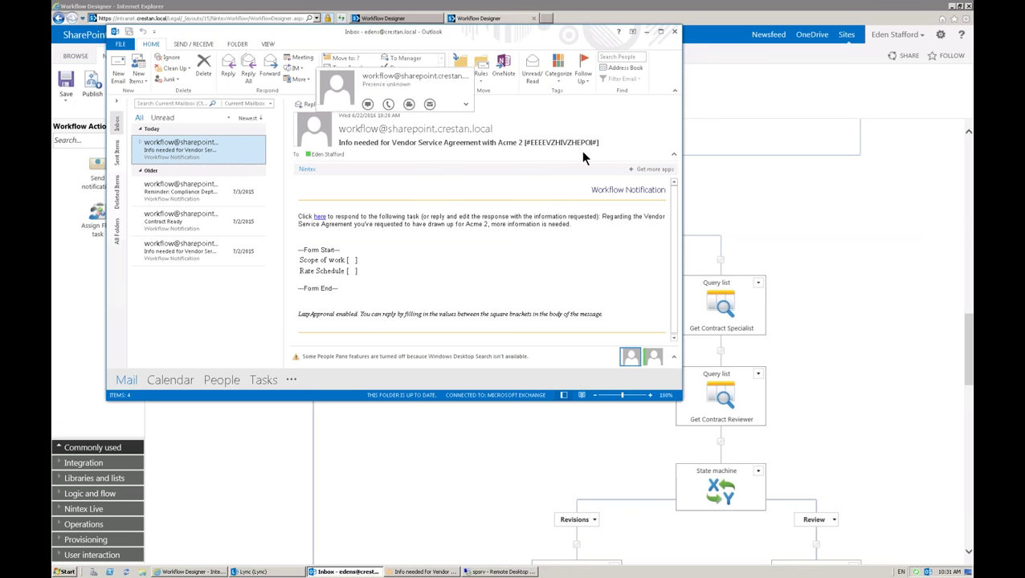
# - Return from Outlook to the SharePoint Requests list and open the Create Contract workflow progress for the Acme Vendor Services request
pyautogui.click(645, 35)
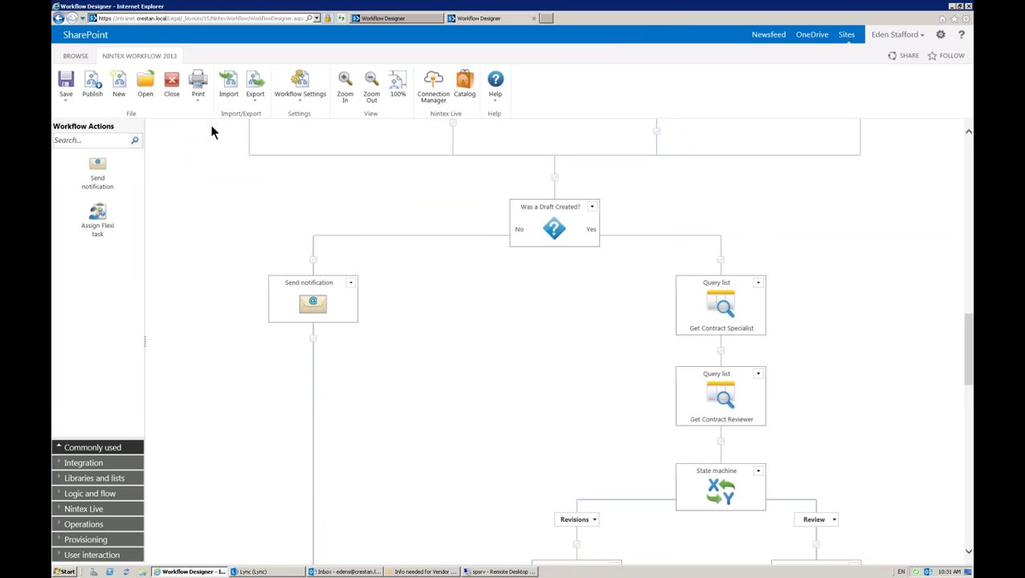
pyautogui.click(172, 88)
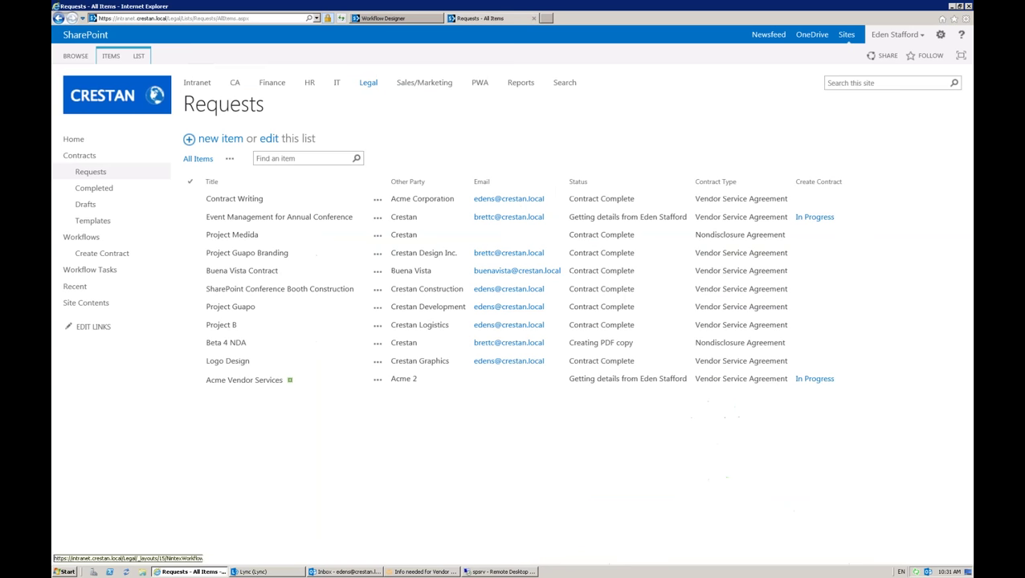
pyautogui.click(378, 383)
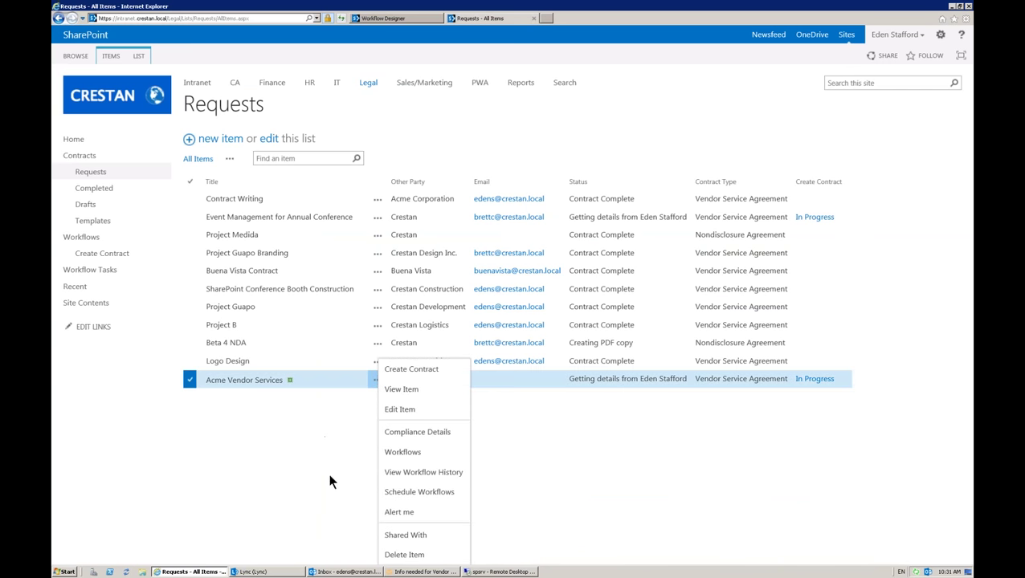
pyautogui.click(434, 473)
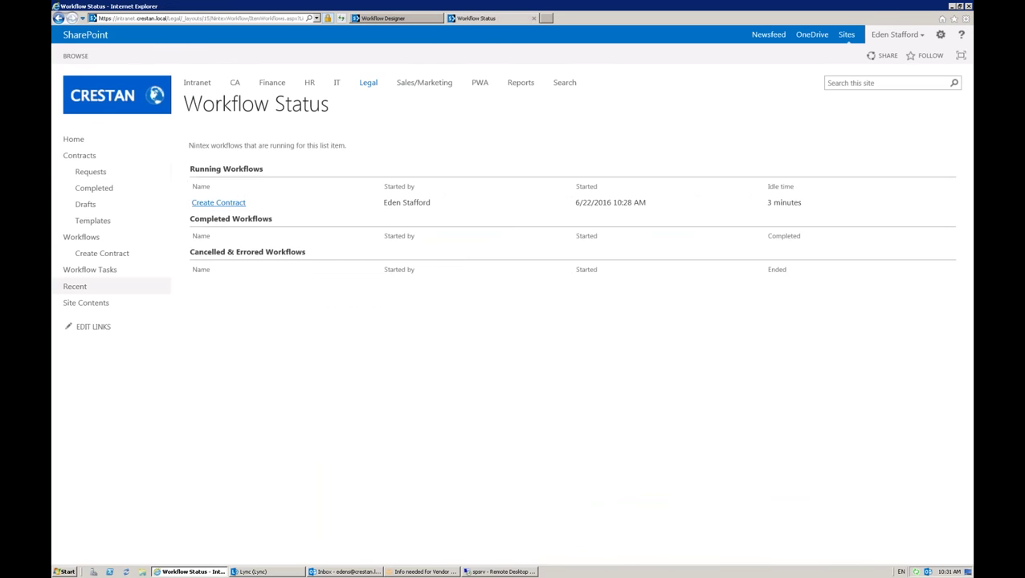
pyautogui.click(219, 203)
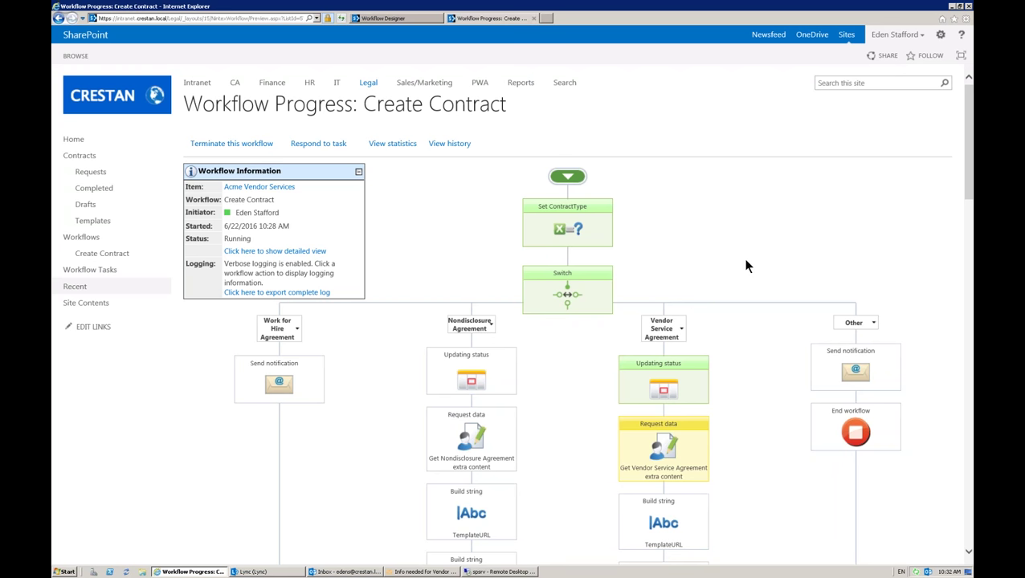
# - Examine the Create Contract progress diagram, from the Vendor Service Agreement data request through the revision and review states to the workflow's end
pyautogui.scroll(-2, 746, 266)
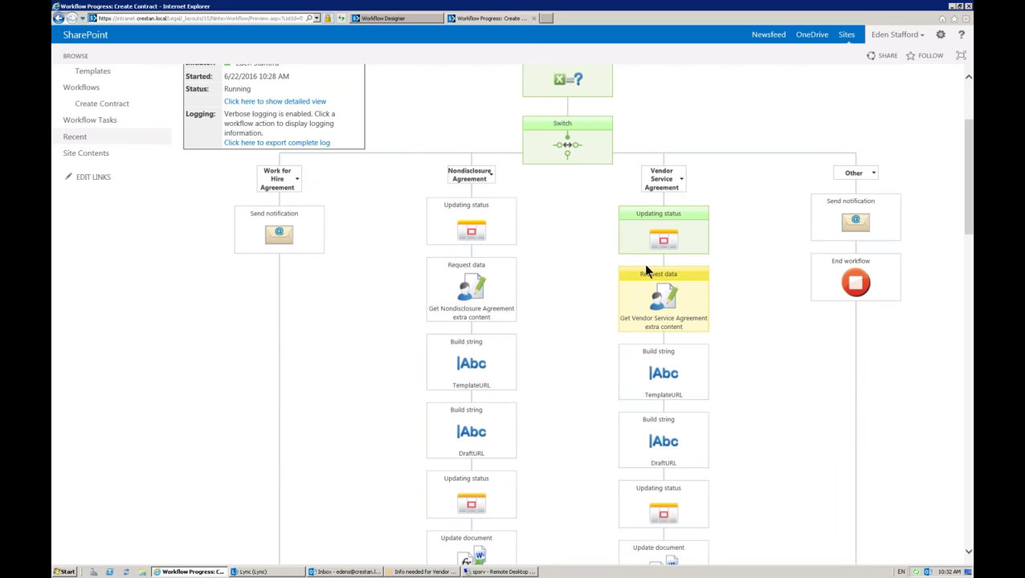
pyautogui.moveTo(640, 304)
pyautogui.scroll(-3, 732, 446)
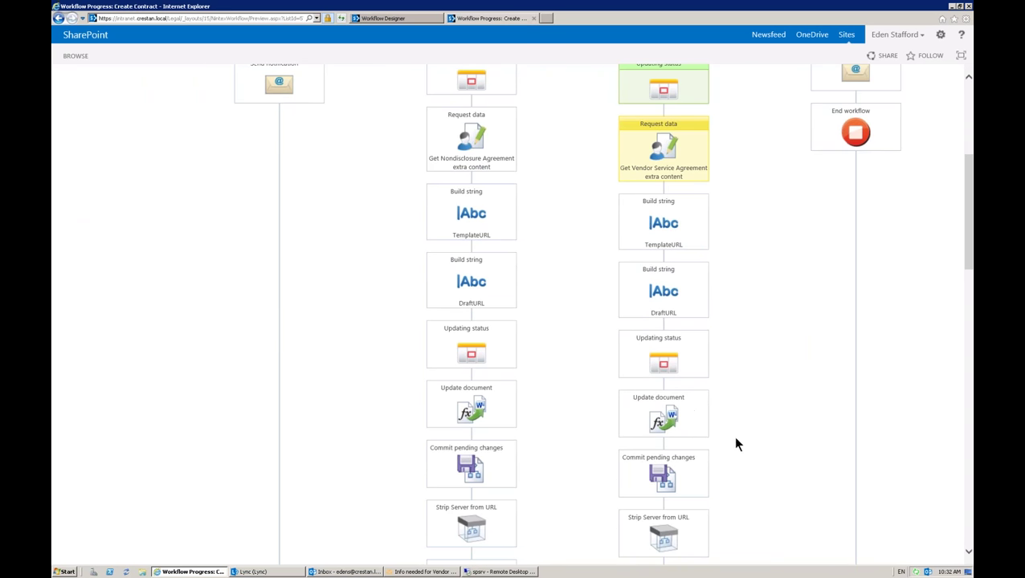
pyautogui.scroll(-3, 735, 442)
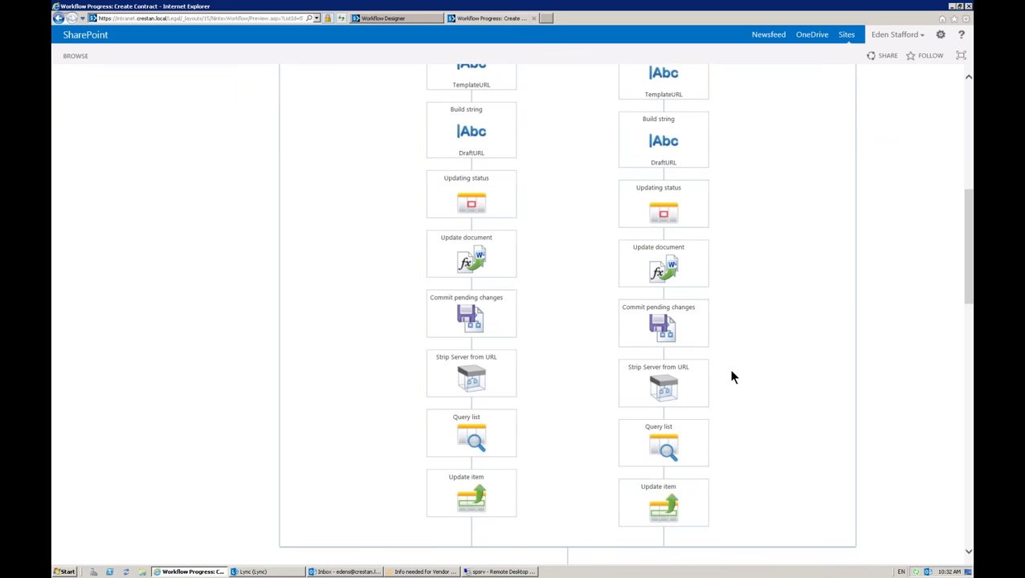
pyautogui.scroll(-4, 734, 407)
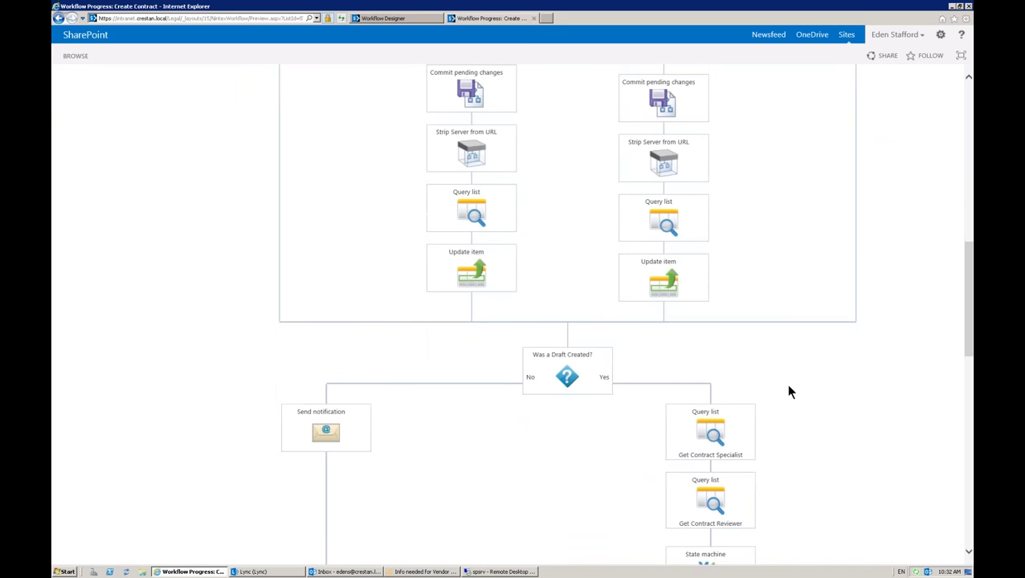
pyautogui.scroll(-1, 723, 370)
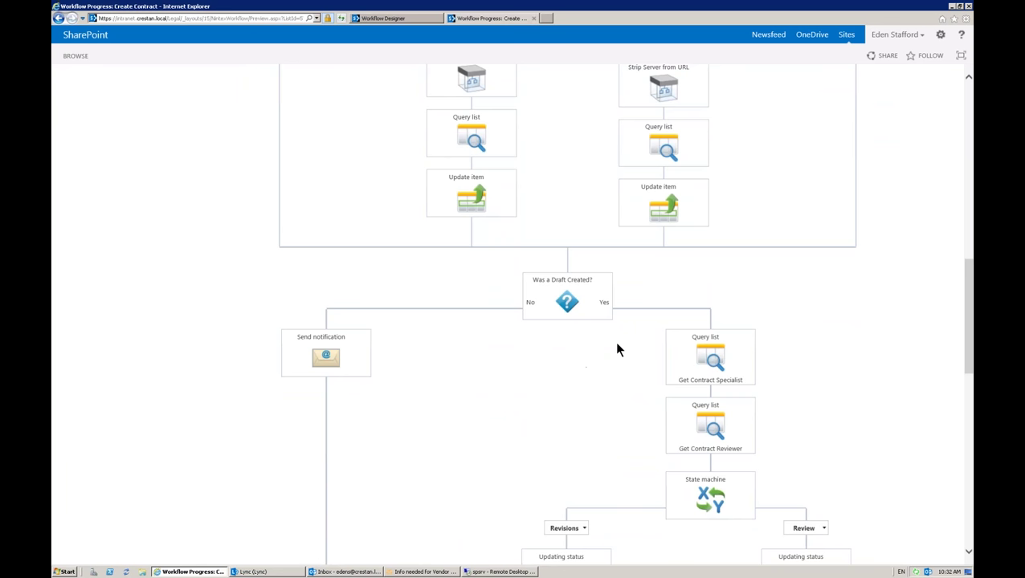
pyautogui.scroll(-2, 624, 377)
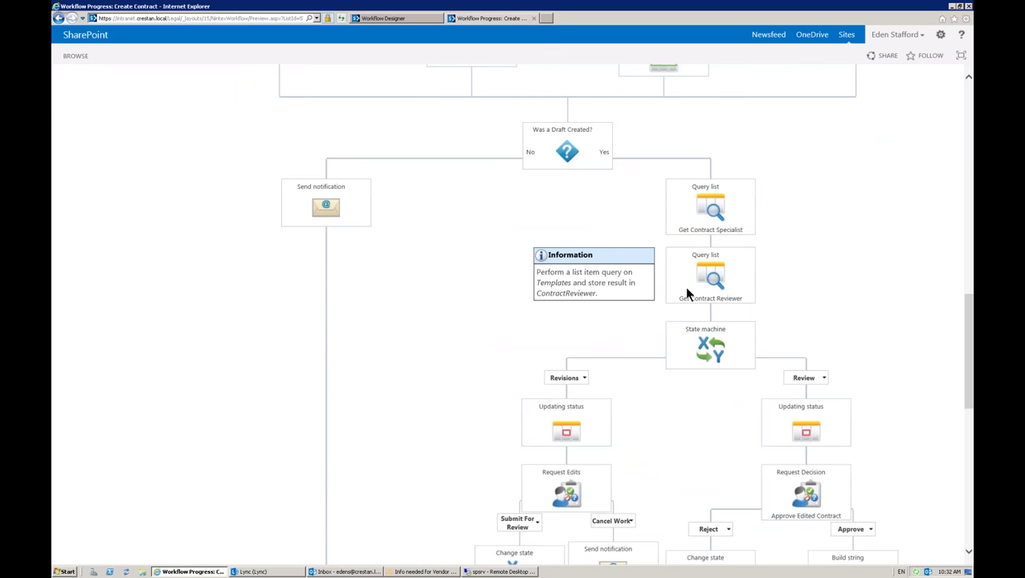
pyautogui.scroll(-2, 616, 346)
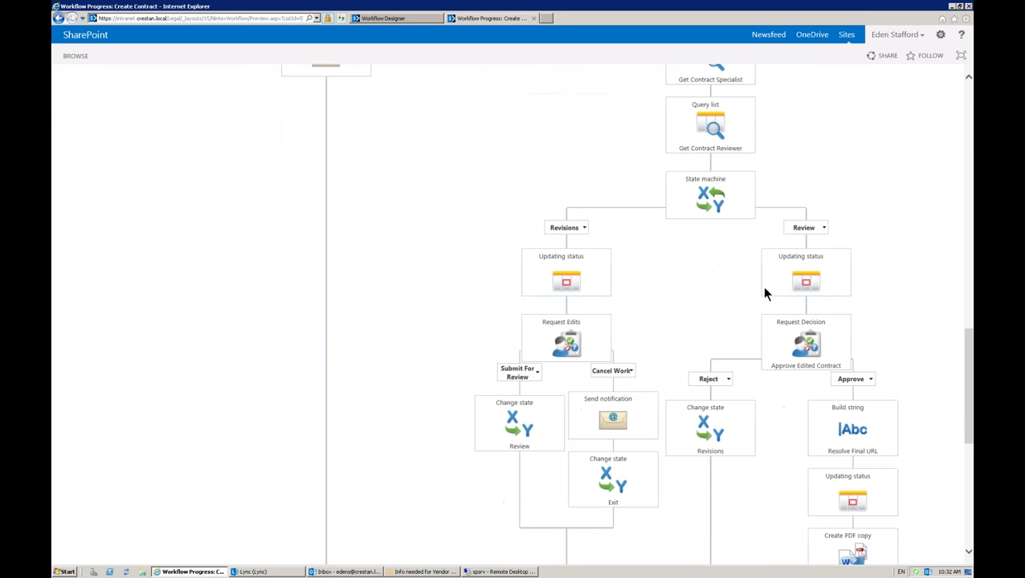
pyautogui.scroll(-1, 710, 338)
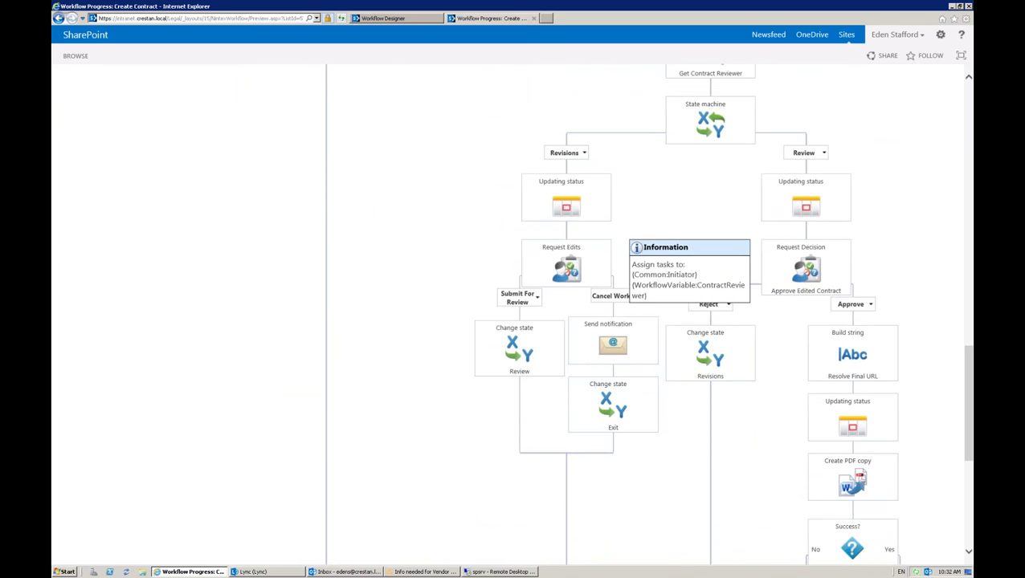
pyautogui.scroll(-2, 728, 279)
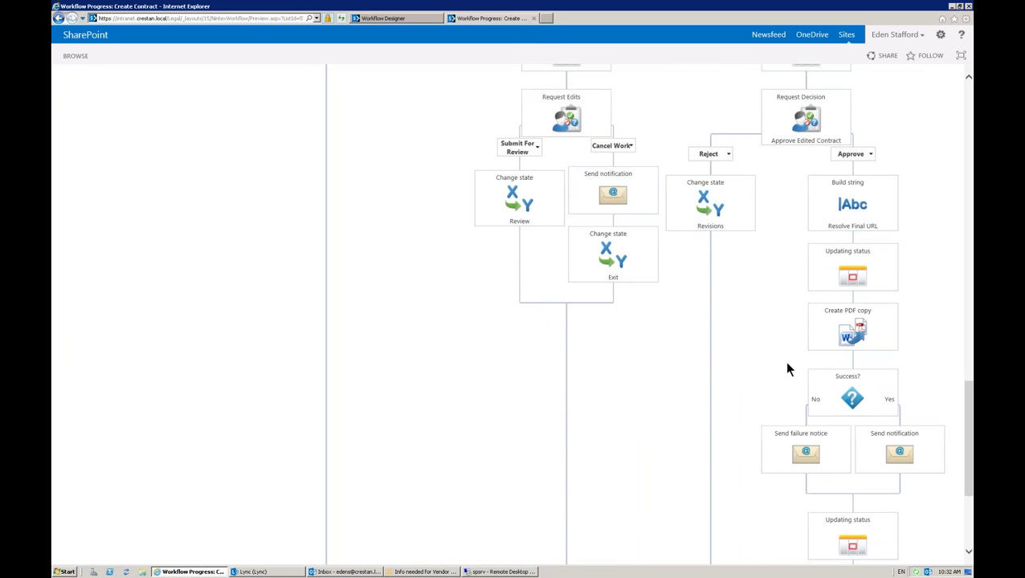
pyautogui.scroll(-2, 768, 351)
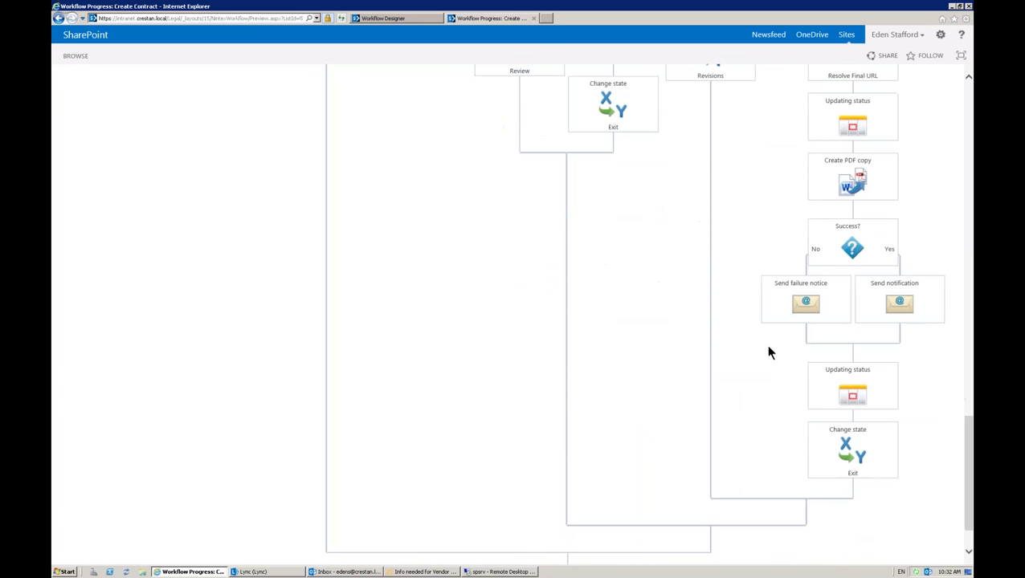
pyautogui.scroll(-1, 772, 409)
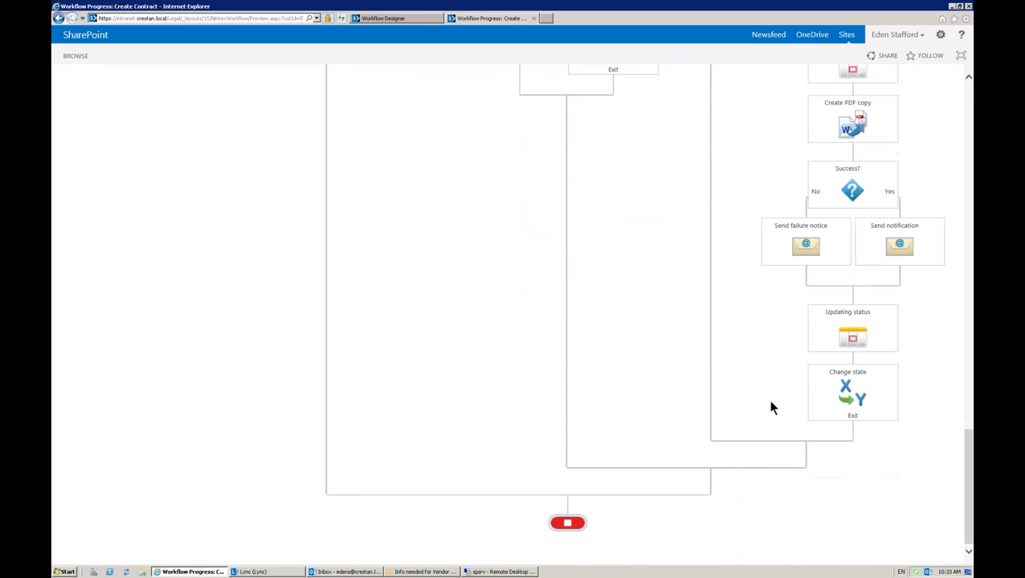
pyautogui.scroll(6, 688, 418)
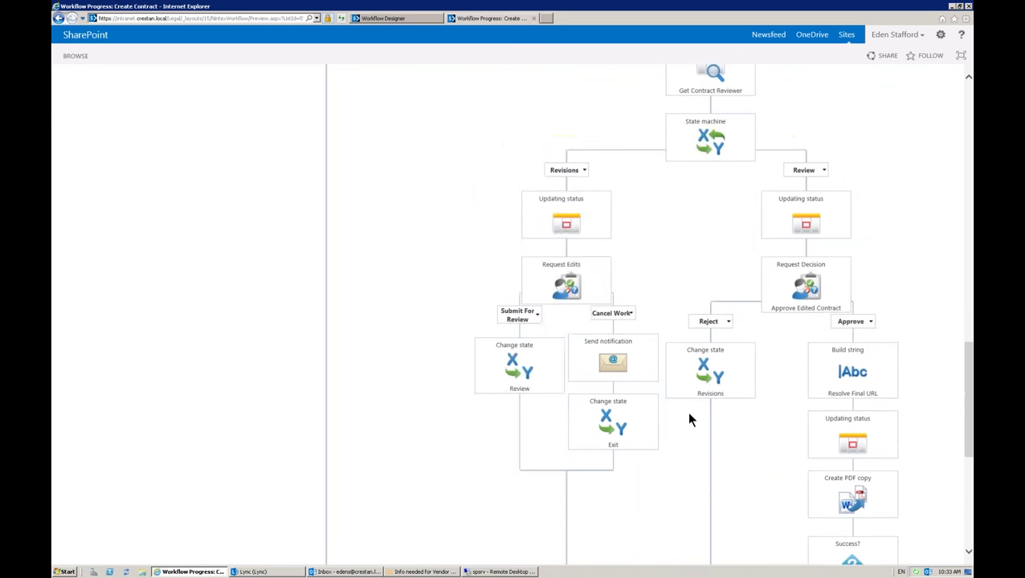
# - Open Create Contract in the Nintex workflow designer, add a Send notification action between Set ContractType and Switch, and open its configuration
pyautogui.scroll(4, 689, 417)
pyautogui.scroll(10, 689, 418)
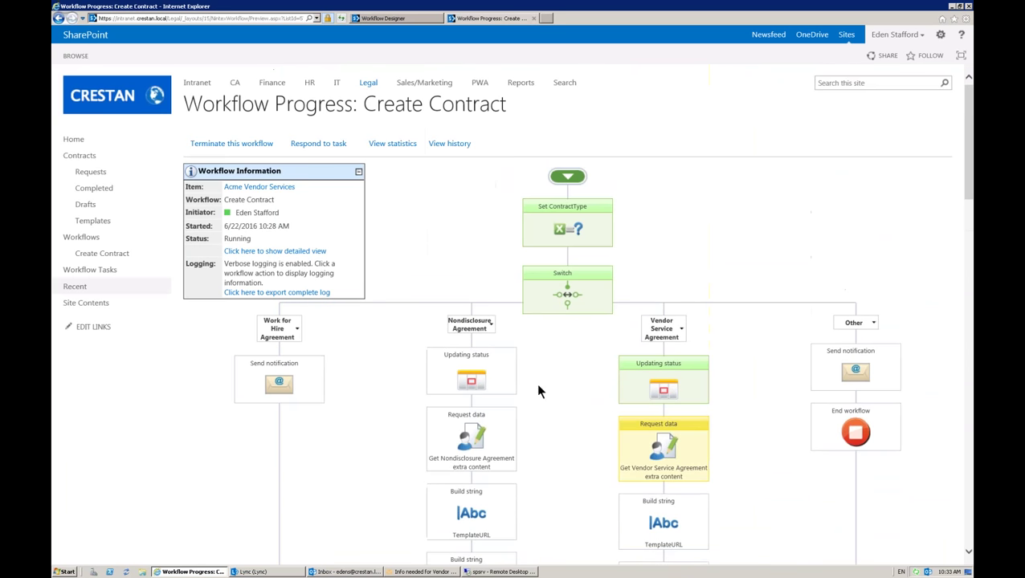
pyautogui.click(117, 254)
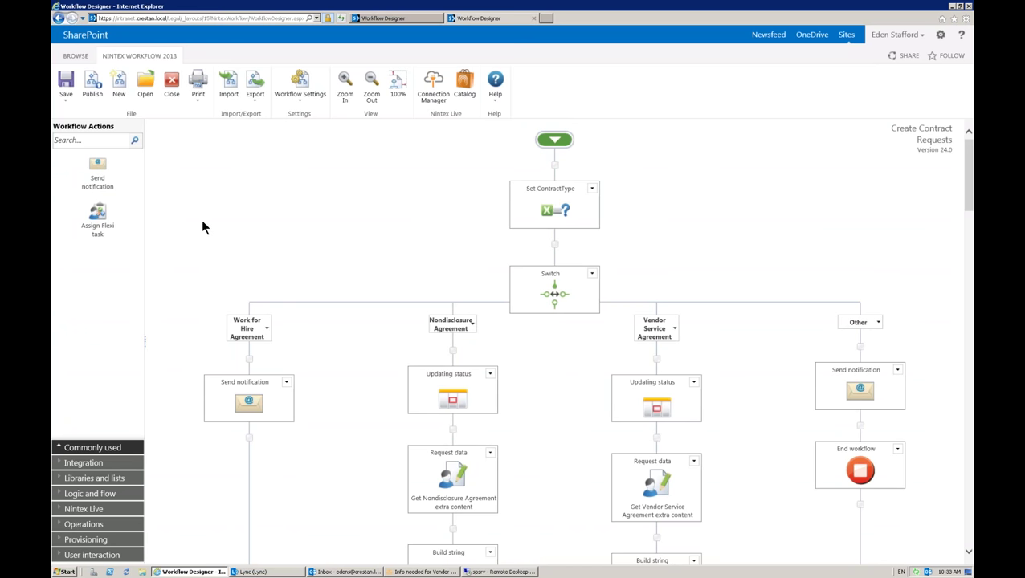
pyautogui.moveTo(97, 165); pyautogui.dragTo(554, 245)
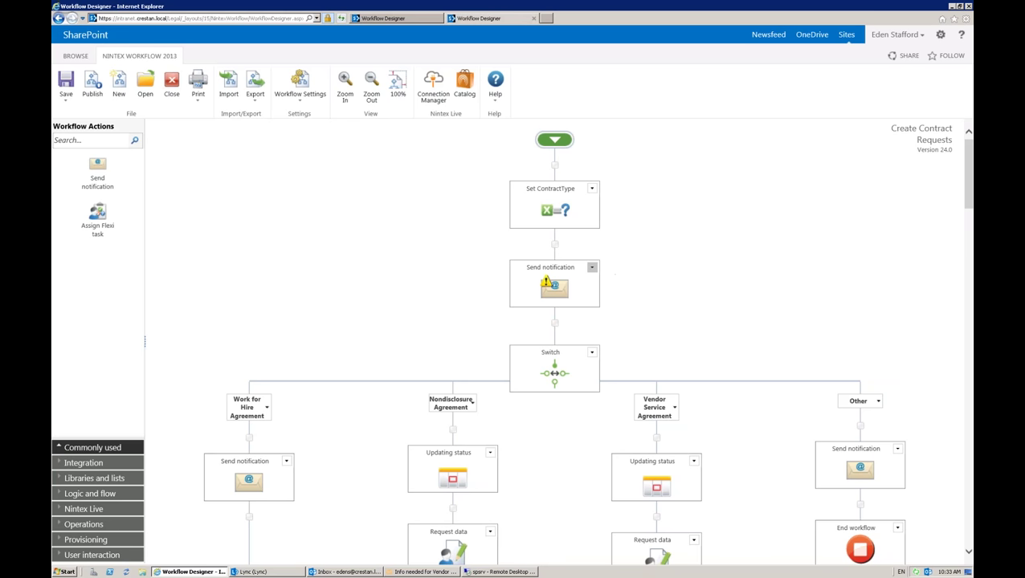
pyautogui.click(591, 268)
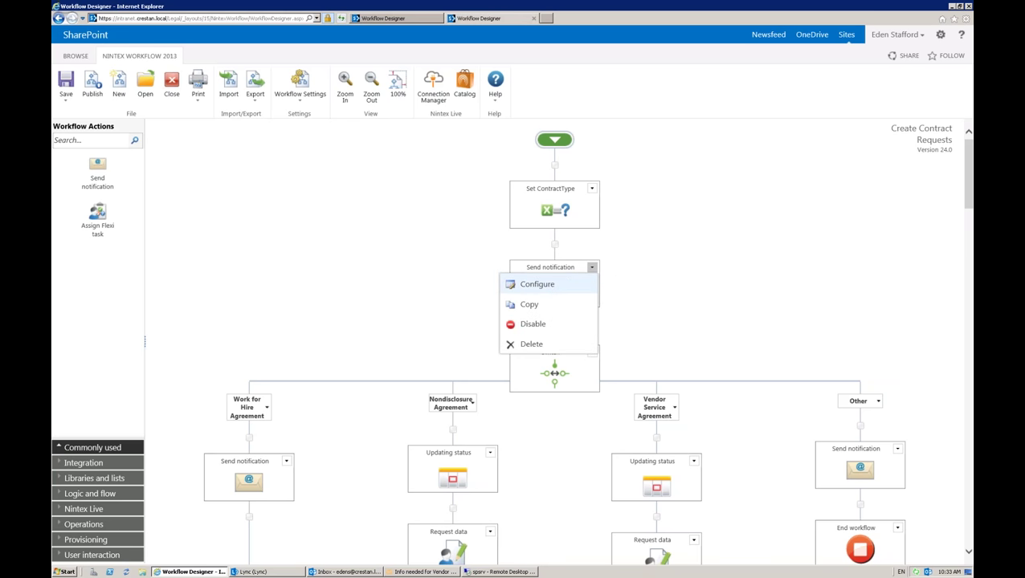
pyautogui.click(551, 288)
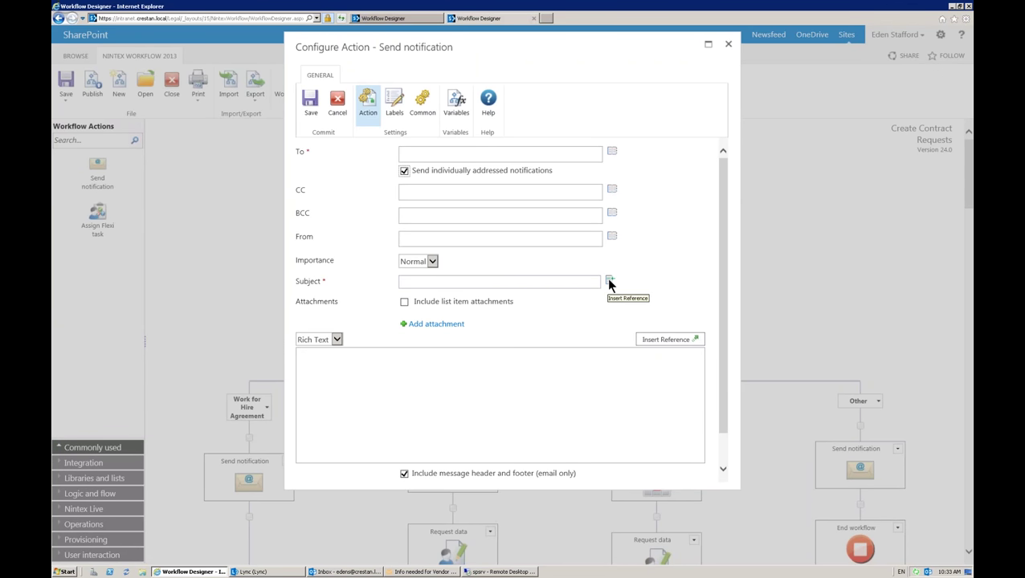
# - Look through the Common, Item Properties, Workflow Constants, Inline Functions and Workflow Variables references for the notification body, and close the configuration without inserting any
pyautogui.click(664, 342)
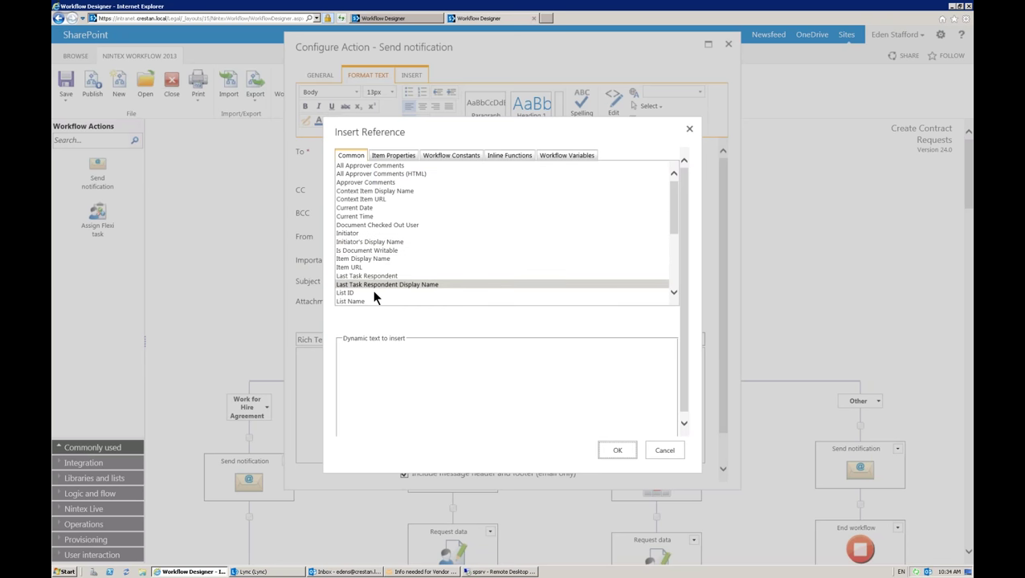
pyautogui.click(393, 155)
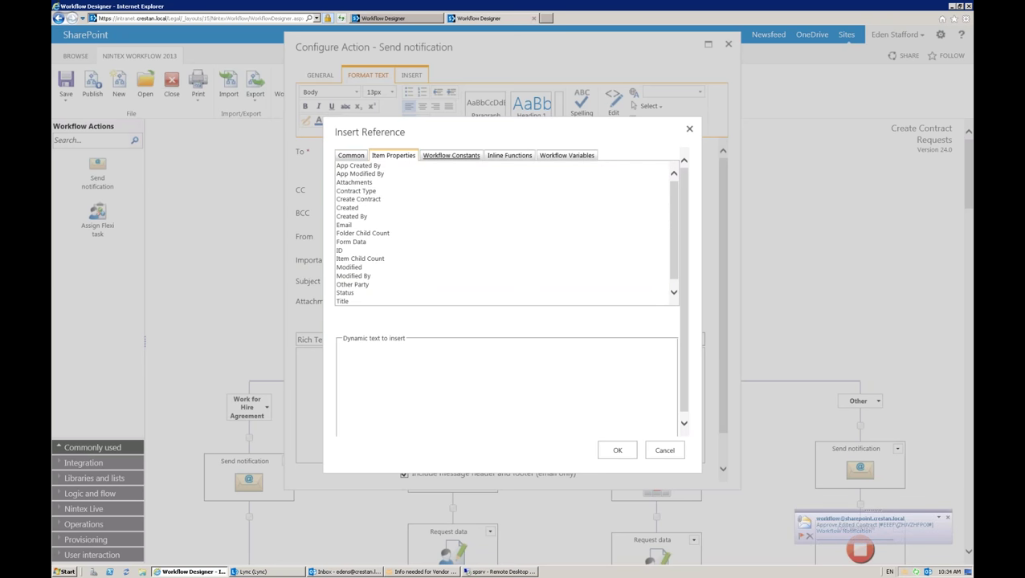
pyautogui.click(440, 153)
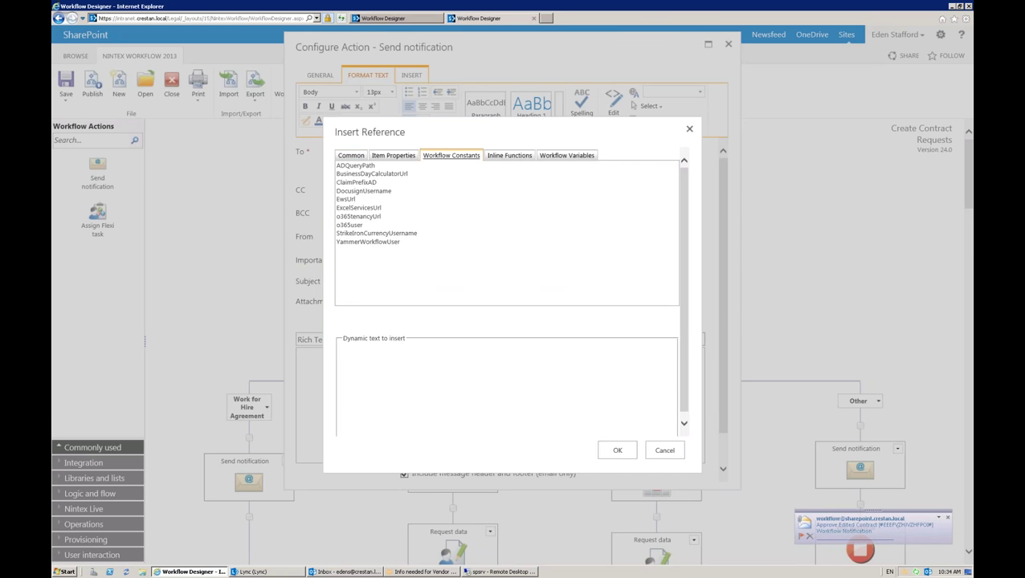
pyautogui.click(502, 157)
pyautogui.click(567, 155)
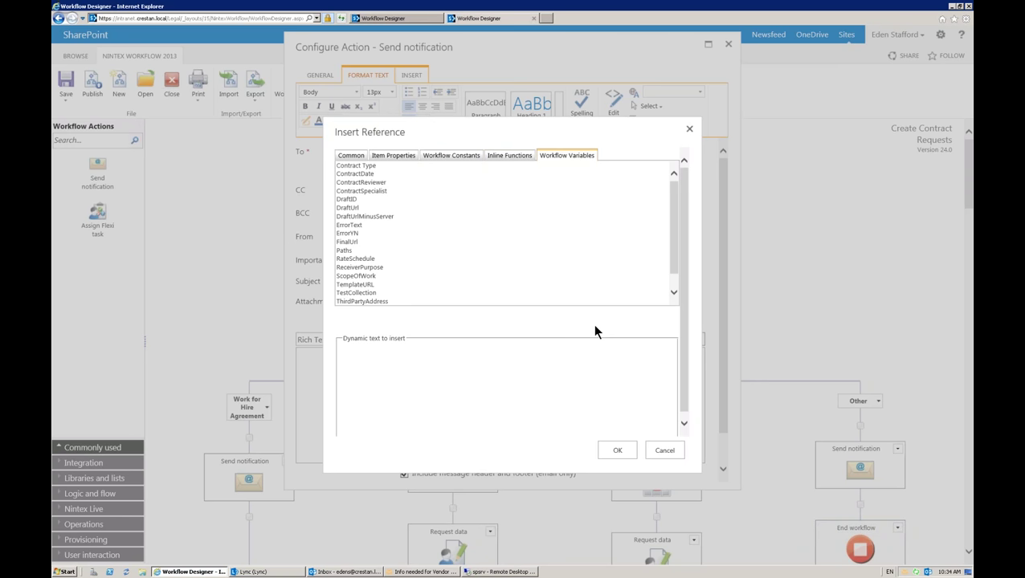
pyautogui.click(664, 450)
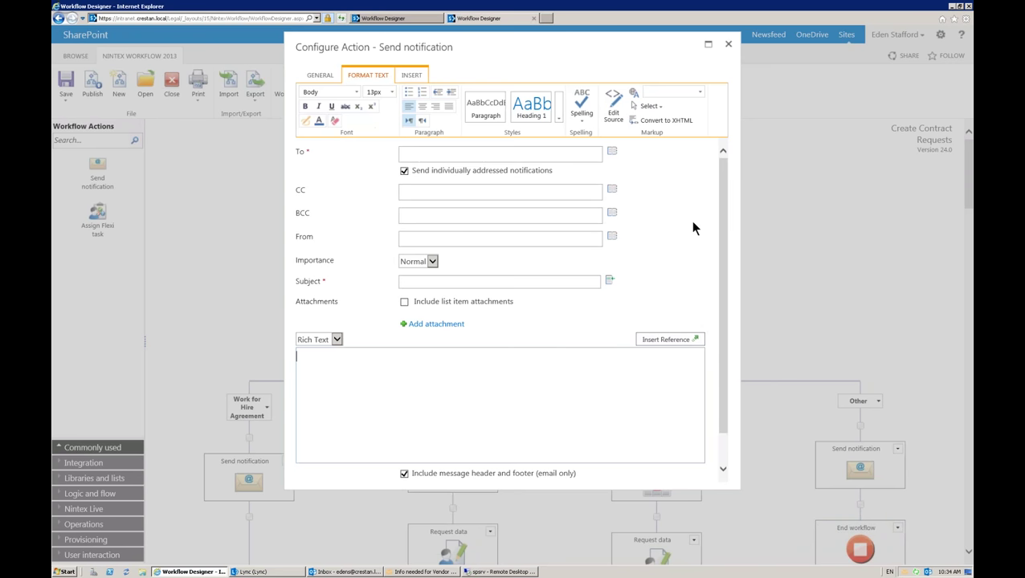
pyautogui.click(727, 46)
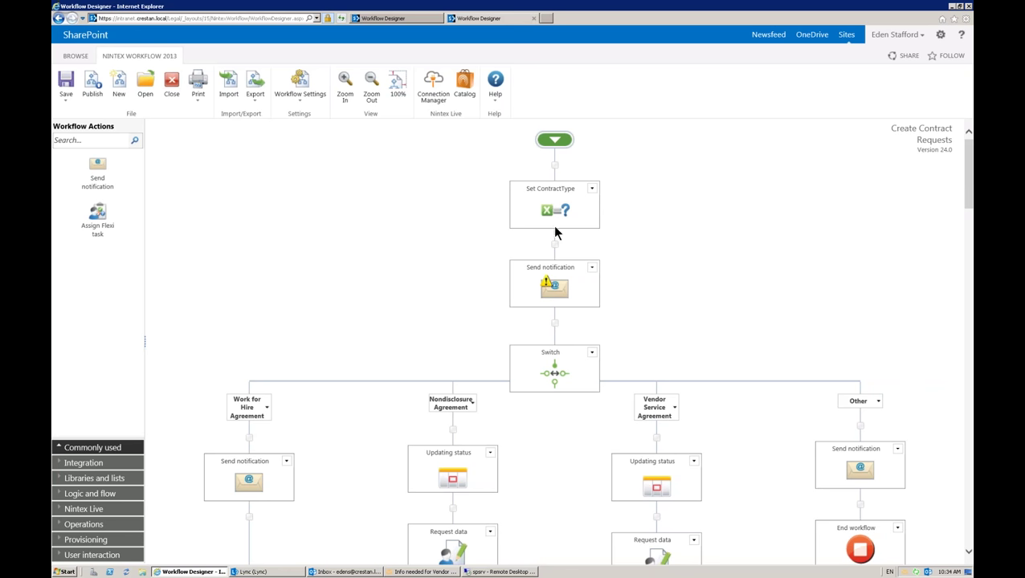
# - Exit the workflow designer without saving and open the Create Contract progress from the Acme Vendor Services request's workflow history
pyautogui.click(171, 91)
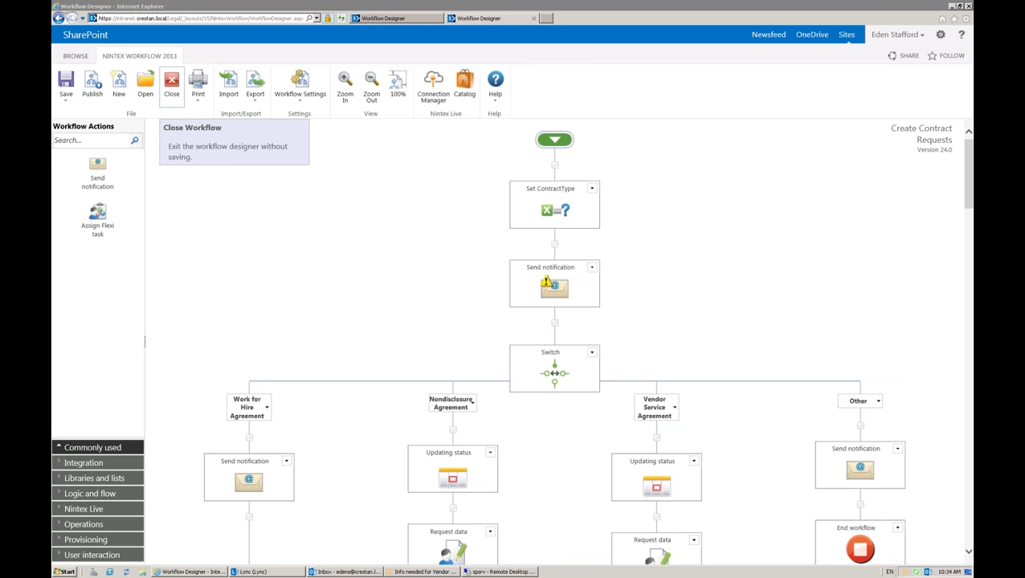
pyautogui.click(473, 293)
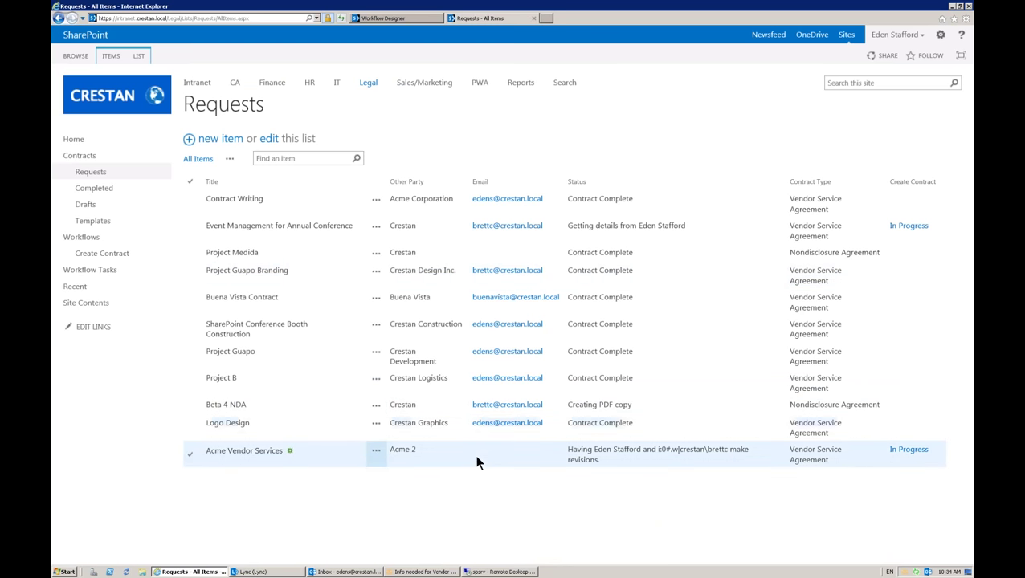
pyautogui.click(375, 453)
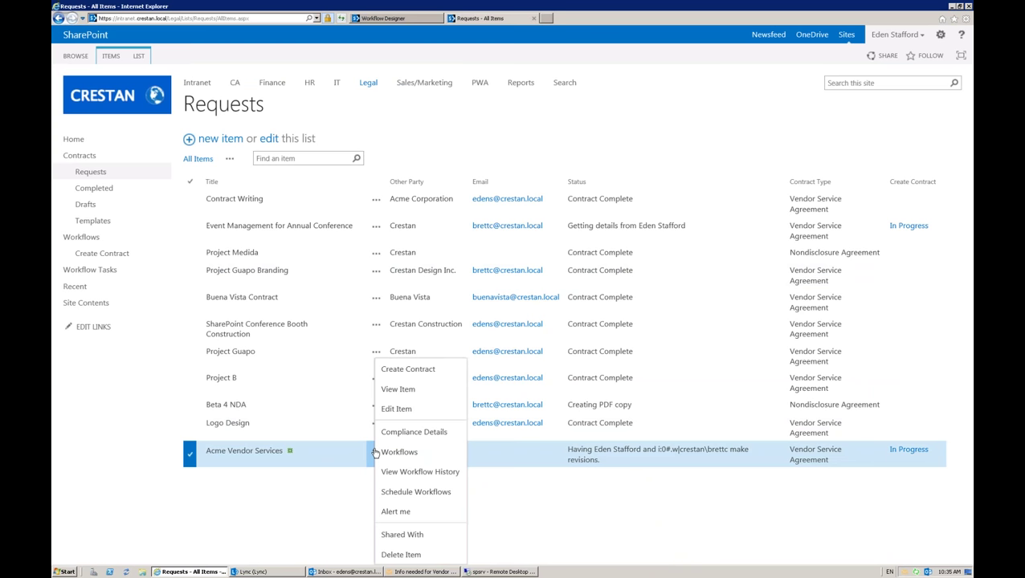
pyautogui.click(425, 475)
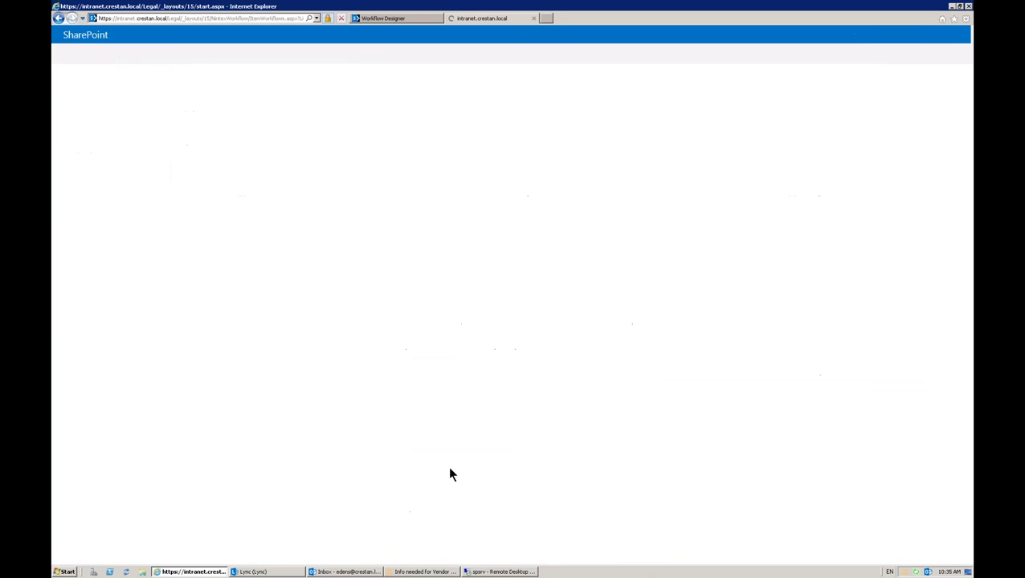
pyautogui.click(227, 206)
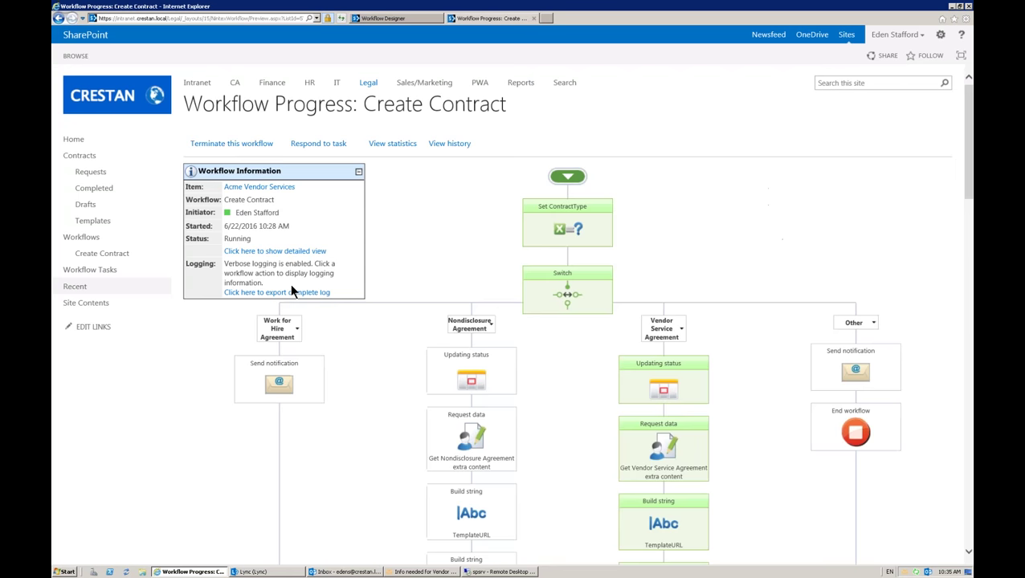
# - Examine the Create Contract progress diagram along the Vendor Service Agreement branch down to the state machine
pyautogui.scroll(-5, 356, 346)
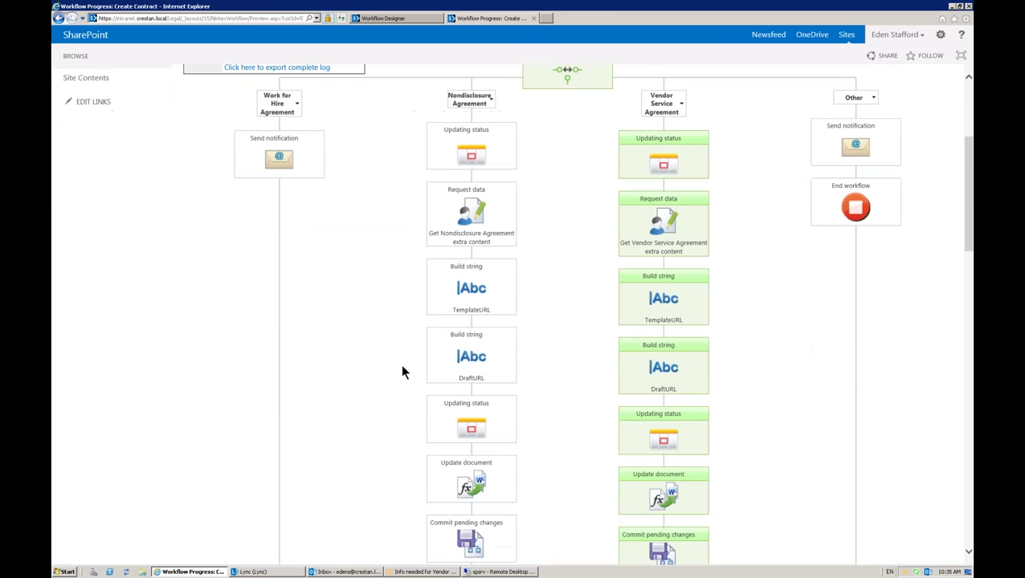
pyautogui.scroll(-2, 402, 372)
pyautogui.scroll(-3, 426, 393)
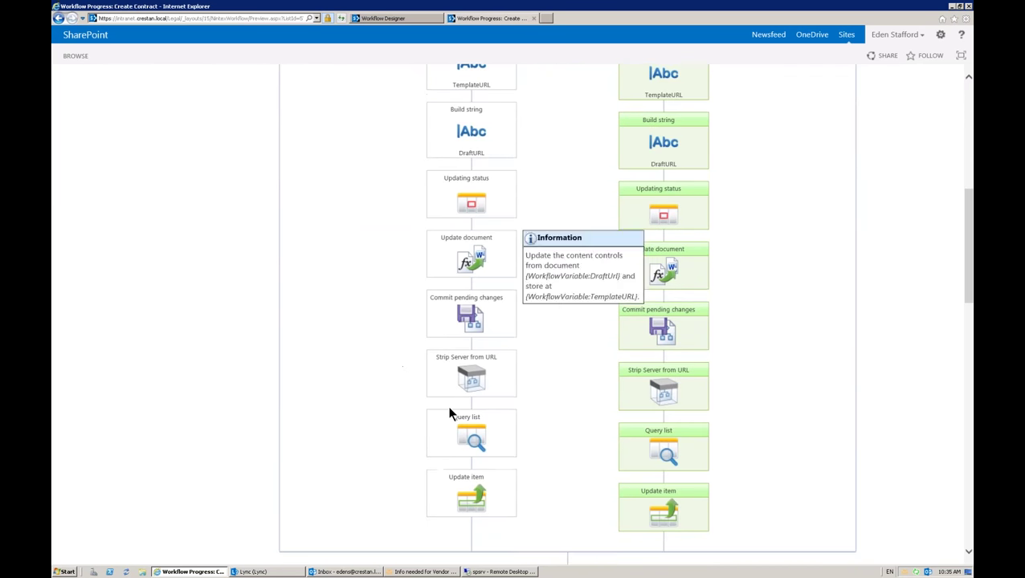
pyautogui.scroll(-3, 452, 416)
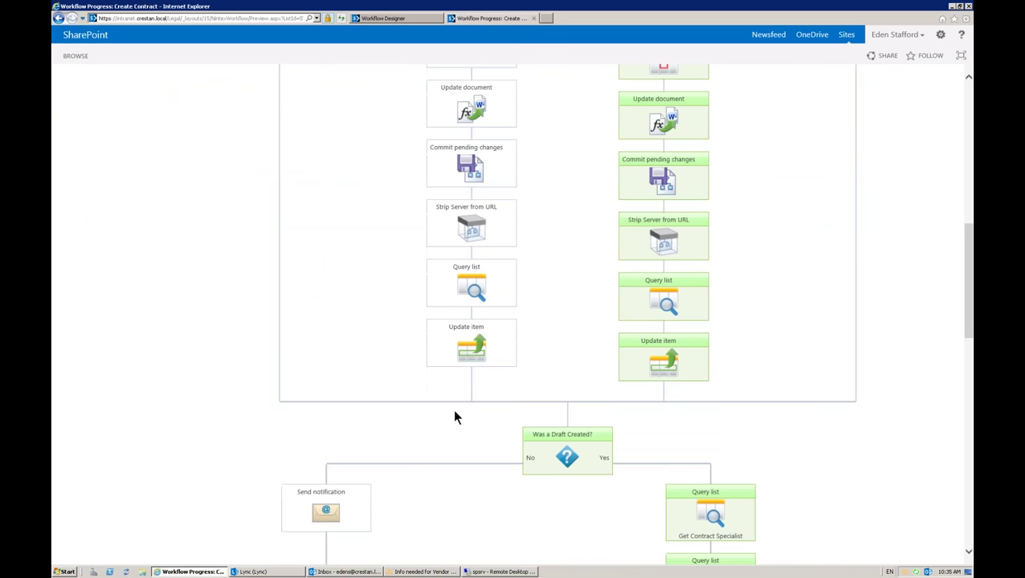
pyautogui.scroll(-3, 454, 416)
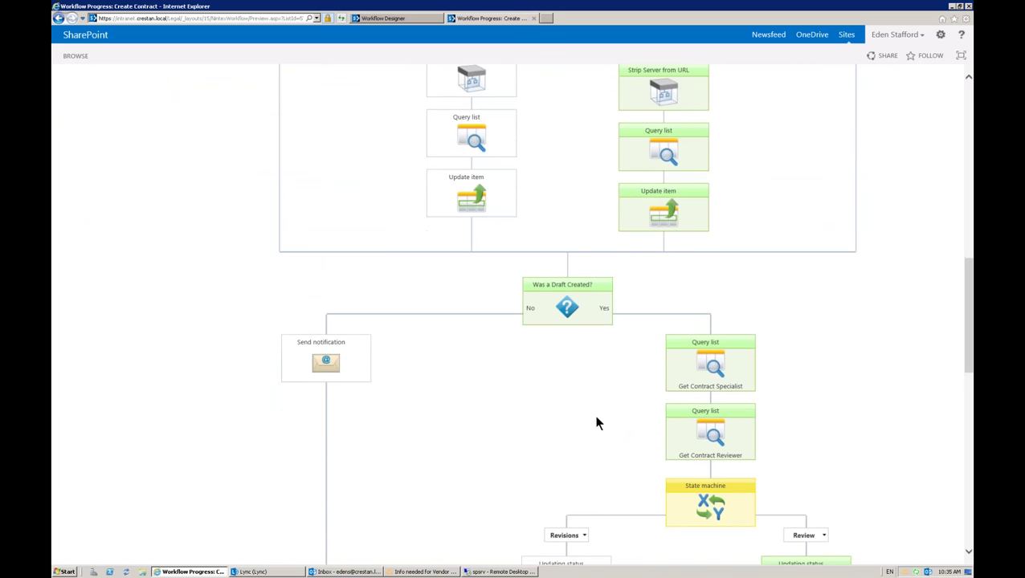
pyautogui.moveTo(692, 431)
# - Switch to the spsrv Remote Desktop session and open Vendor Service Agreement-11.docx from the Approve Edited Contract e-mail in its Outlook
pyautogui.click(341, 571)
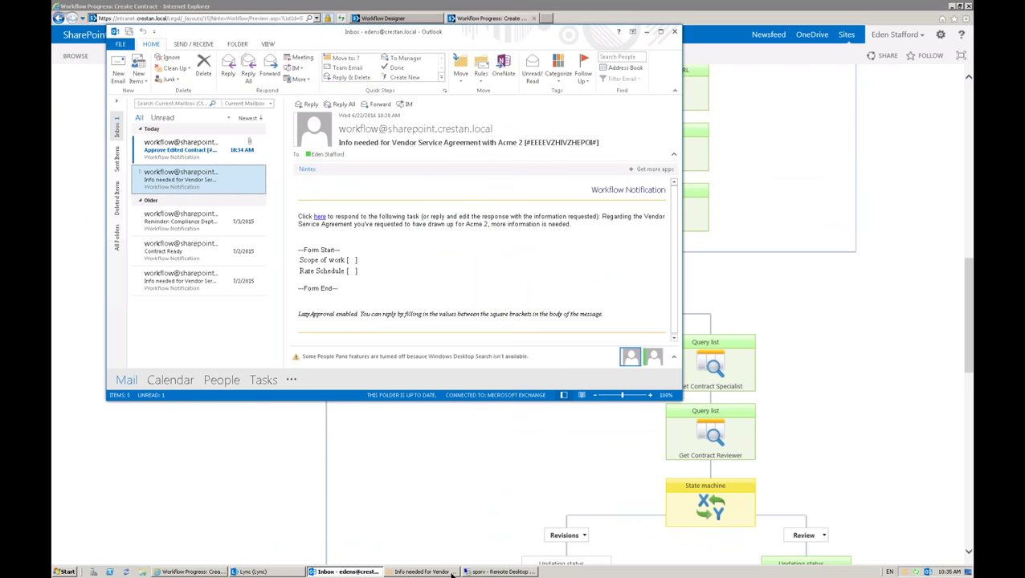
pyautogui.click(480, 572)
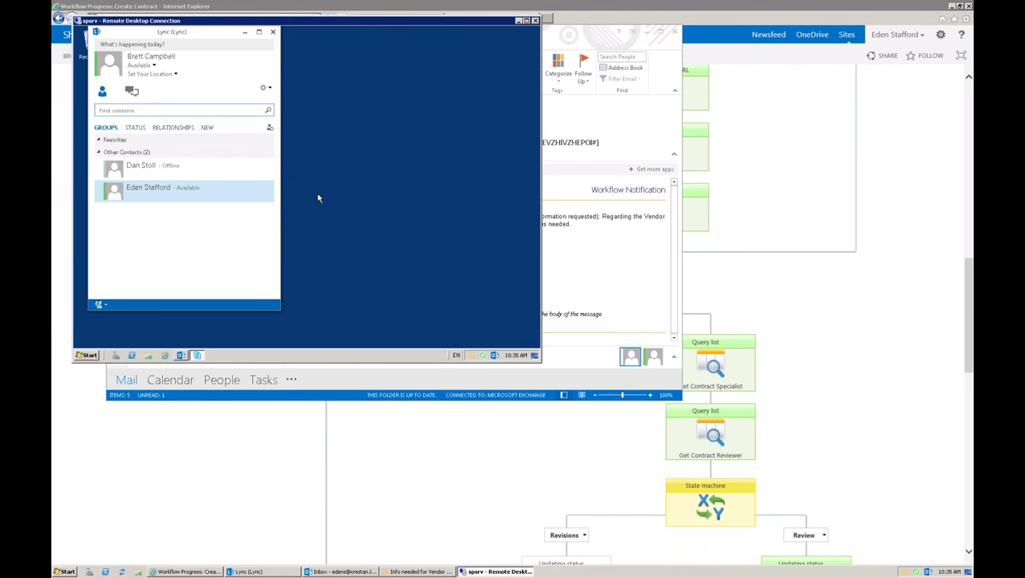
pyautogui.moveTo(337, 22); pyautogui.dragTo(449, 98)
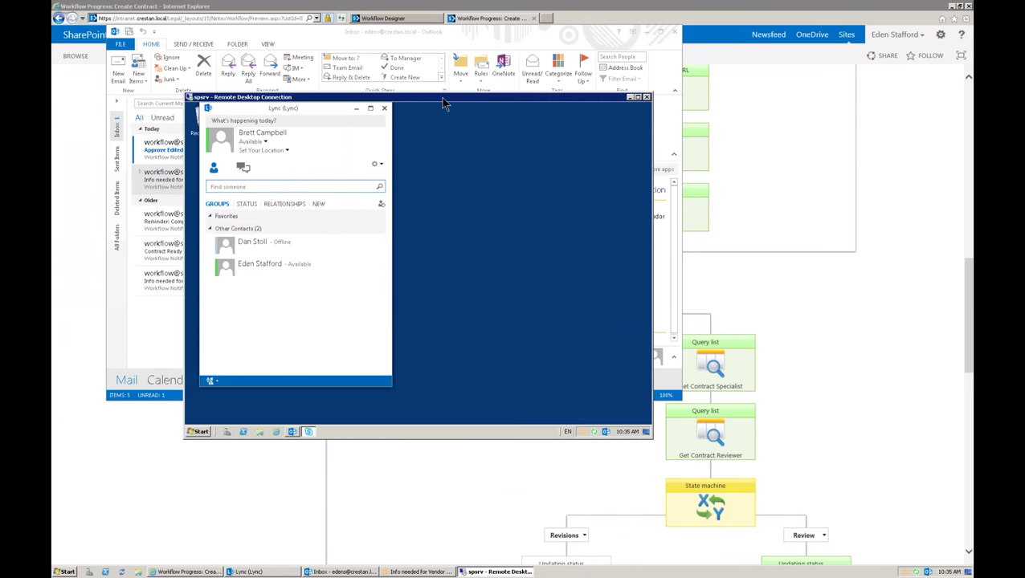
pyautogui.click(292, 434)
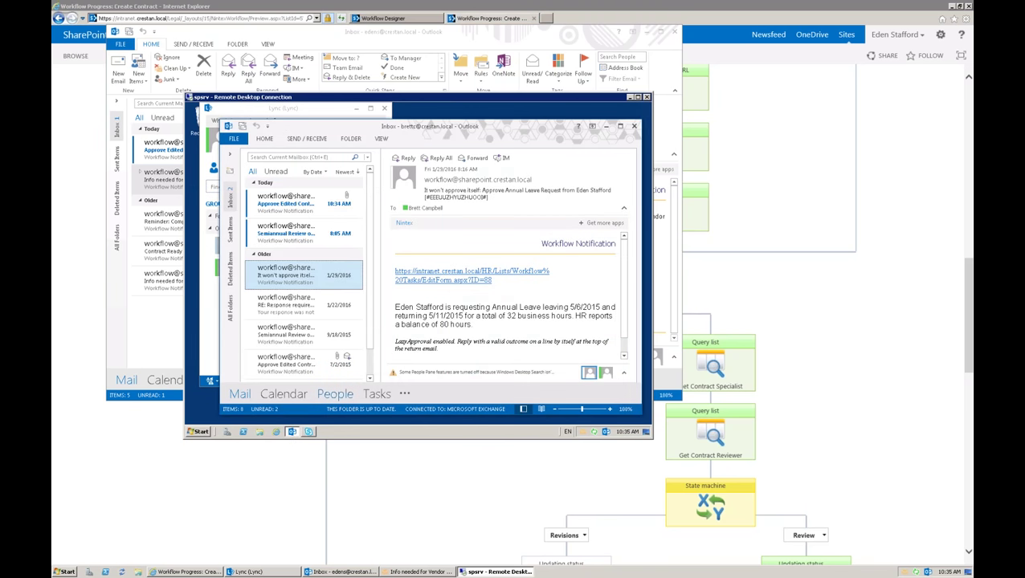
pyautogui.click(295, 210)
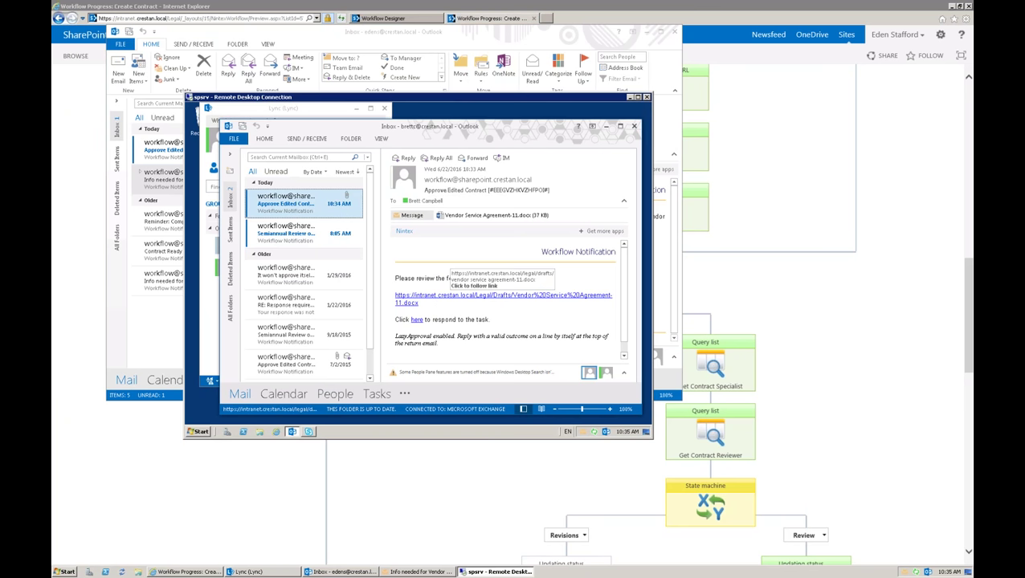
pyautogui.click(454, 296)
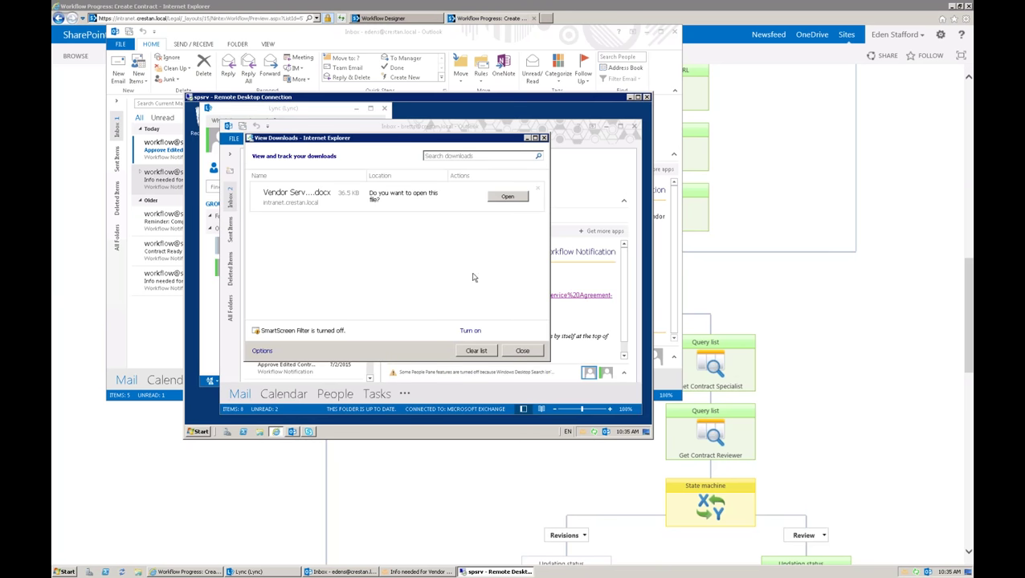
pyautogui.click(507, 196)
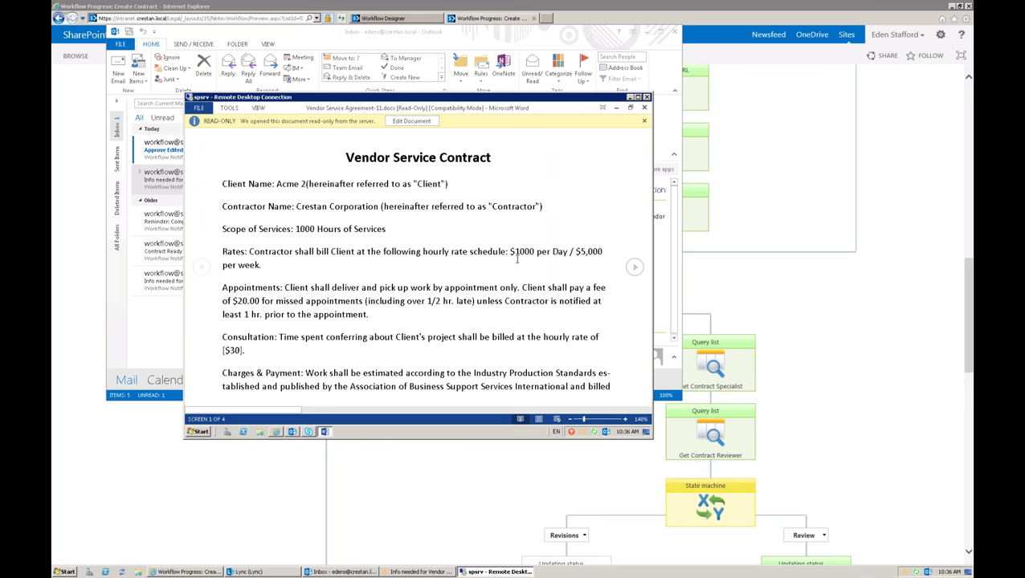
# - Review the generated Vendor Service Contract, checking the Rates and Scope of Services values and the terms on the following screen
pyautogui.moveTo(510, 249); pyautogui.dragTo(530, 252)
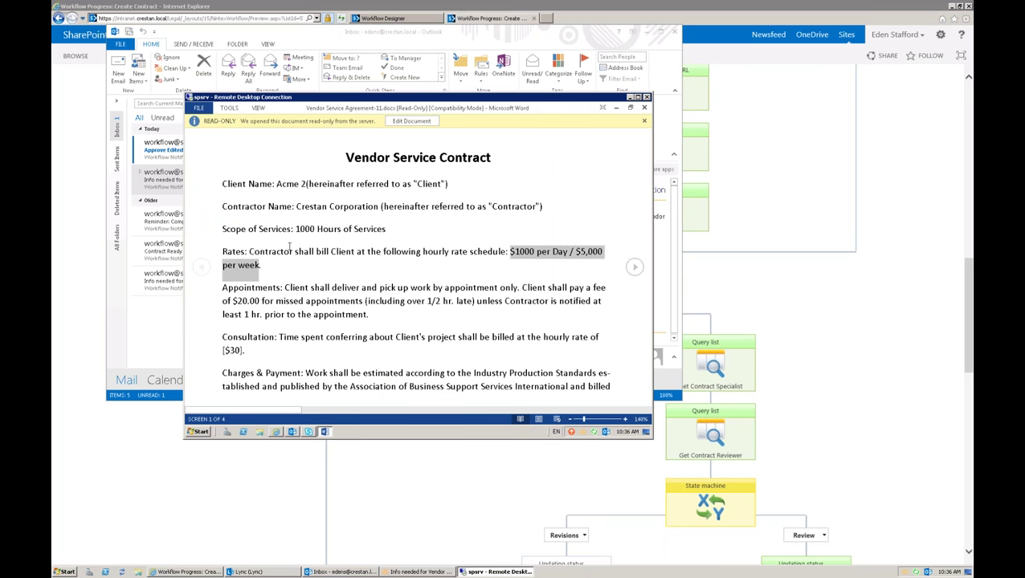
pyautogui.moveTo(297, 229); pyautogui.dragTo(386, 230)
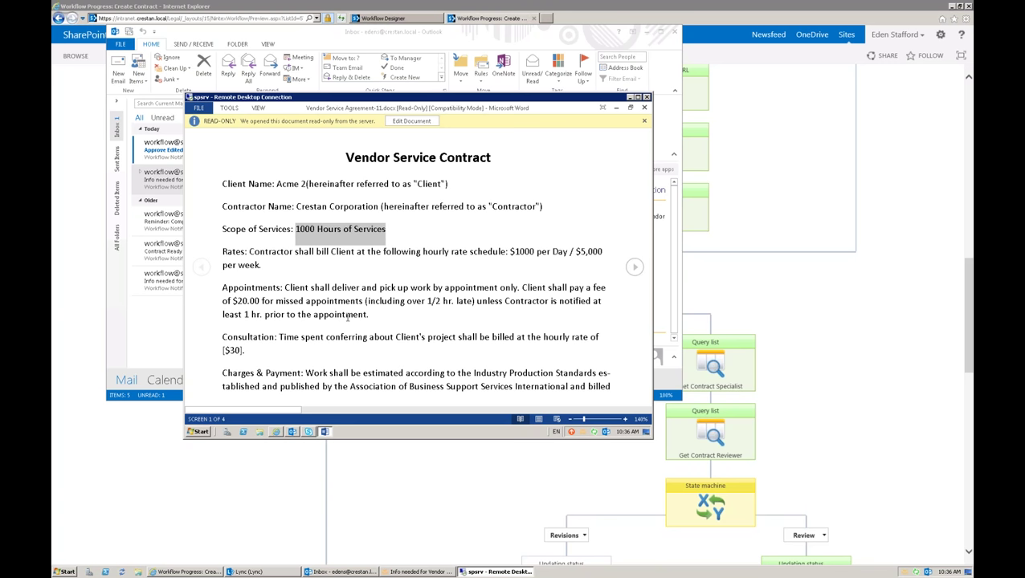
pyautogui.scroll(-3, 428, 299)
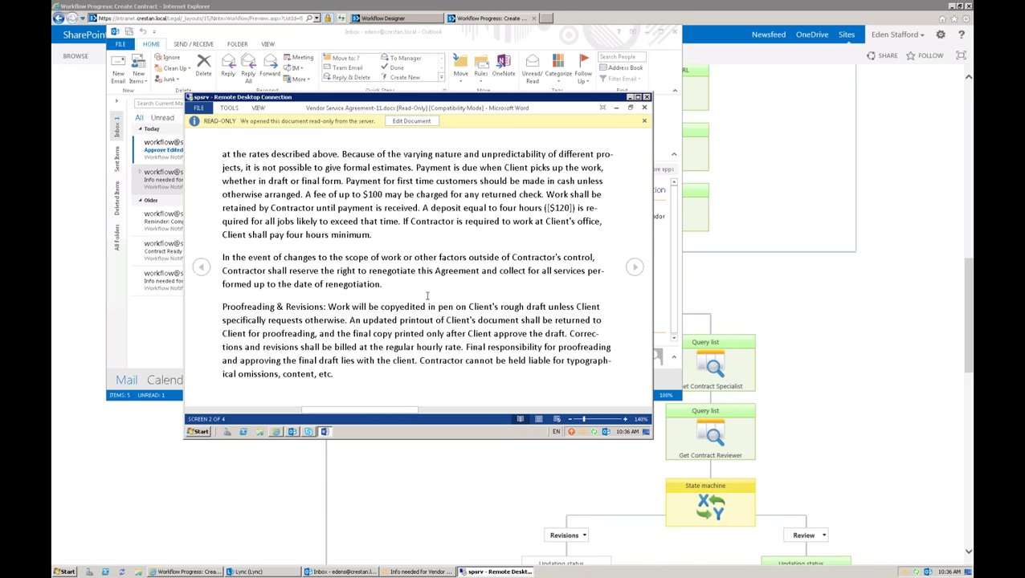
pyautogui.scroll(3, 428, 296)
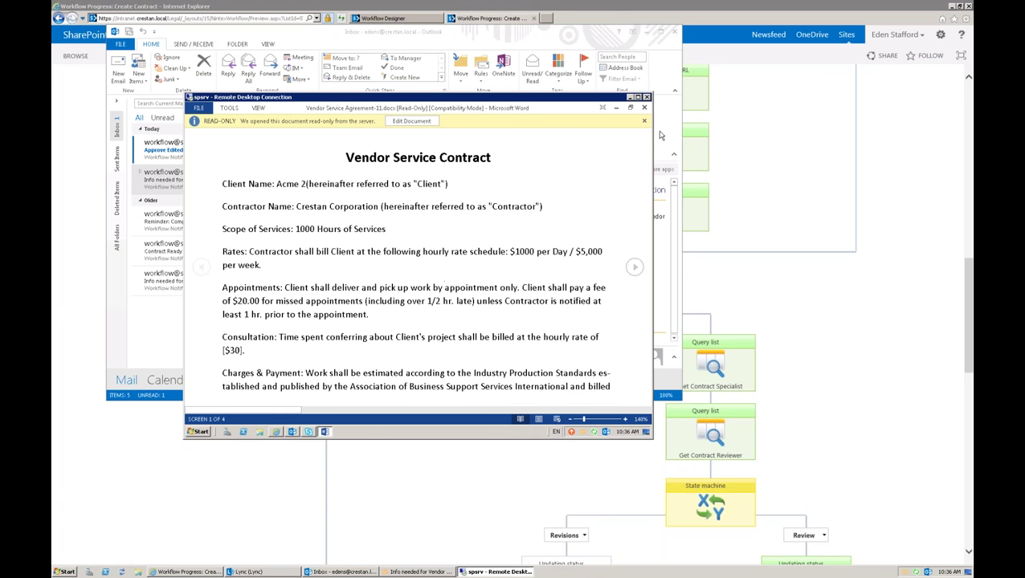
# - Close and reconnect the spsrv Remote Desktop session, entering the account password, and close the Vendor Service Agreement document
pyautogui.click(646, 97)
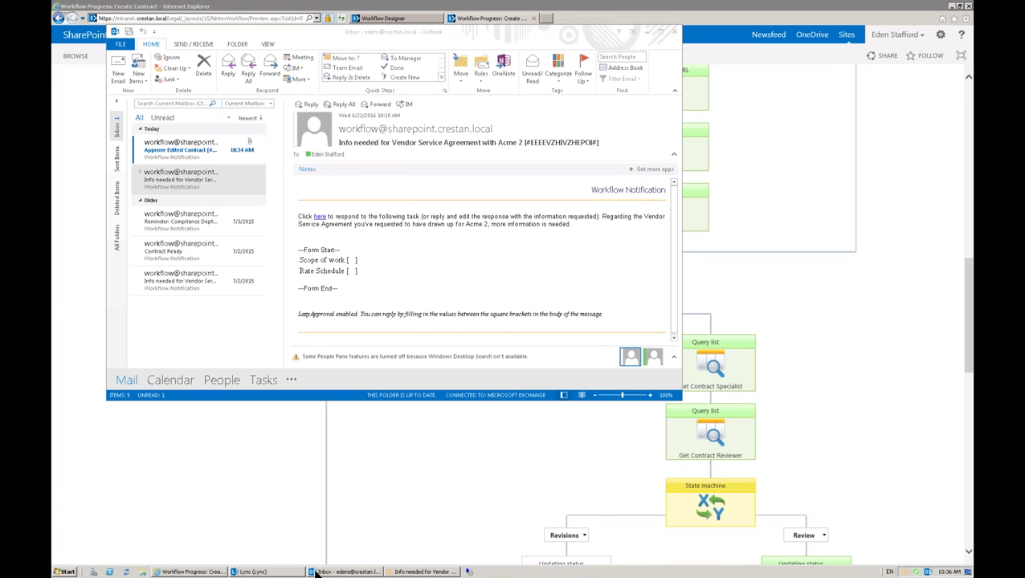
pyautogui.moveTo(287, 575)
pyautogui.click(540, 221)
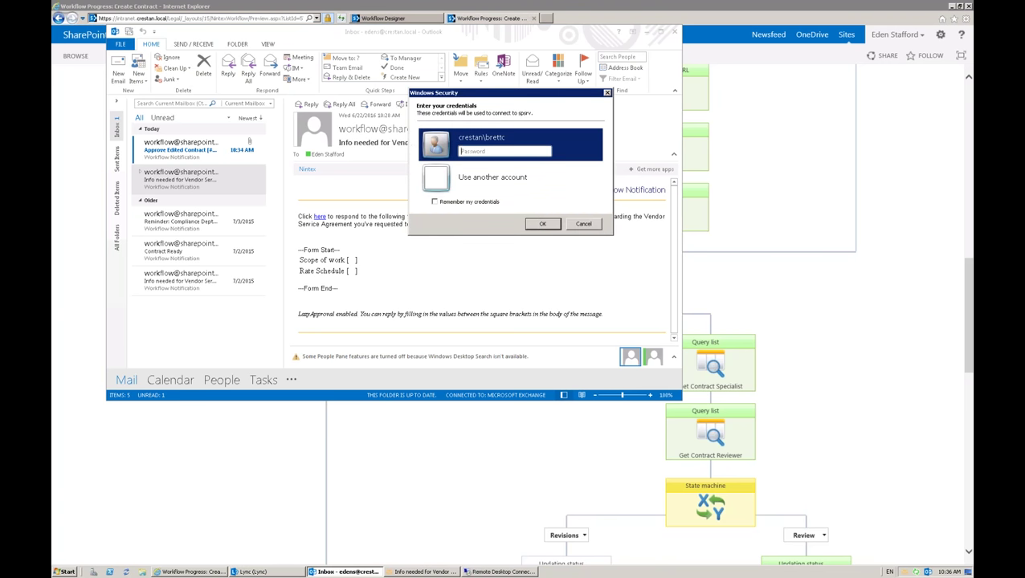
pyautogui.write('•••••••••••••')
pyautogui.click(543, 223)
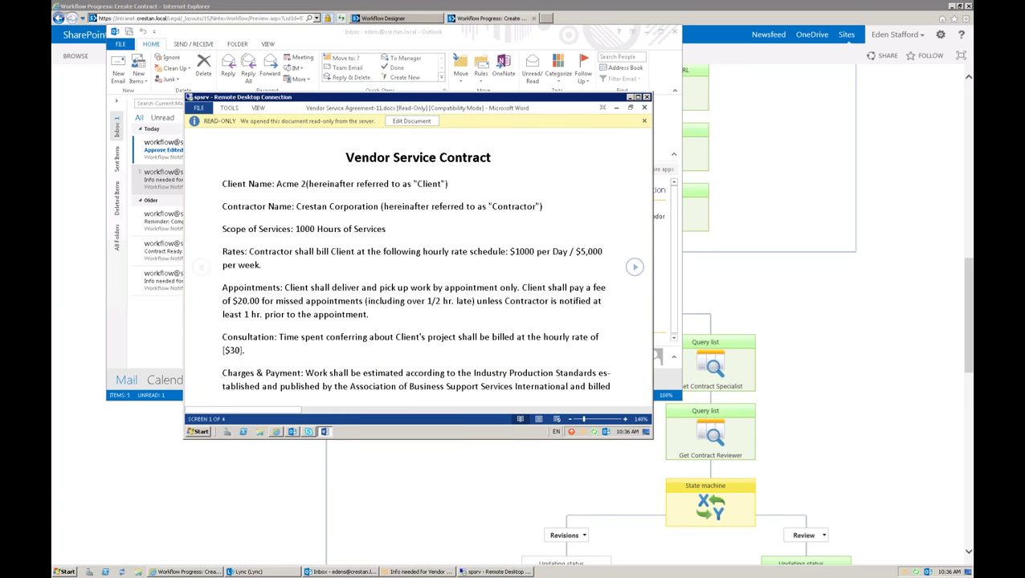
pyautogui.click(644, 108)
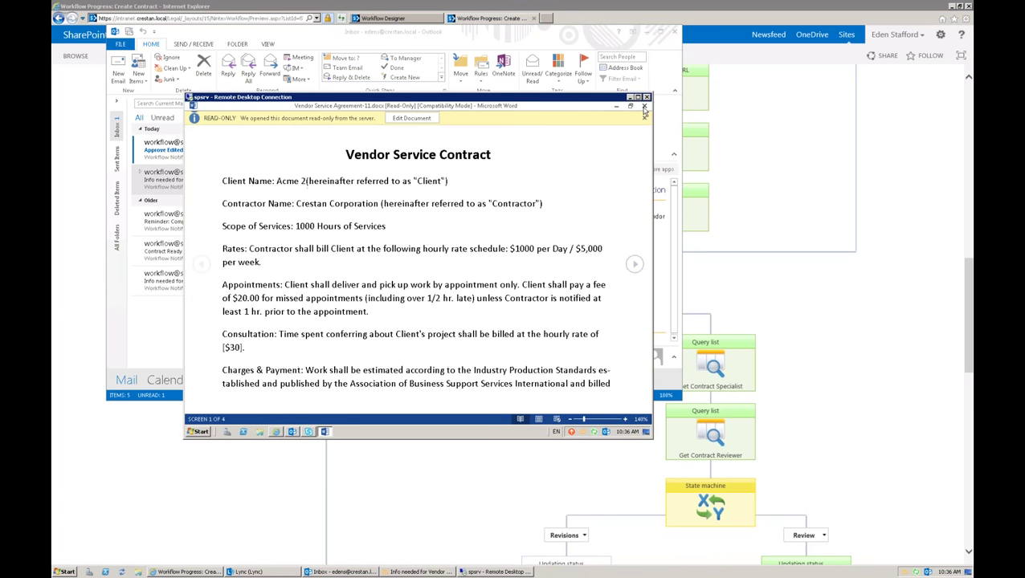
# - Read the LazyApproval instruction in the spsrv Outlook's Approve Edited Contract e-mail, and send a reply reading "Approve"
pyautogui.click(543, 137)
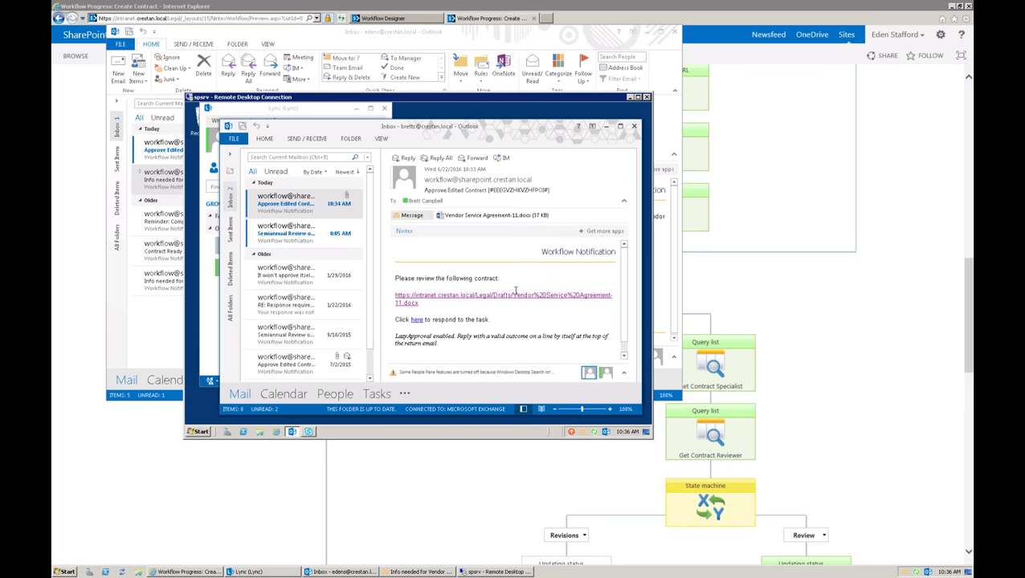
pyautogui.moveTo(394, 335); pyautogui.dragTo(457, 351)
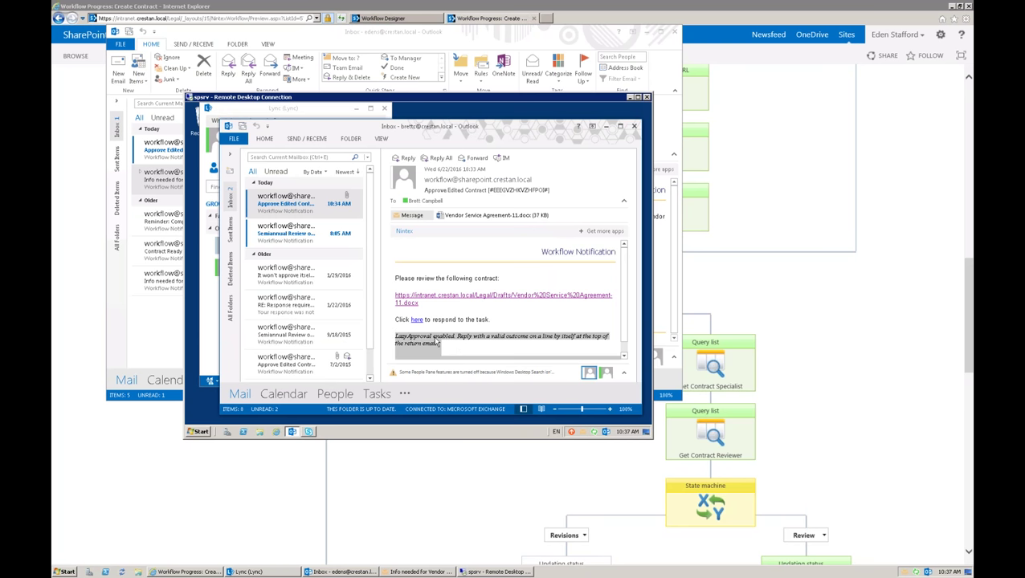
pyautogui.click(434, 338)
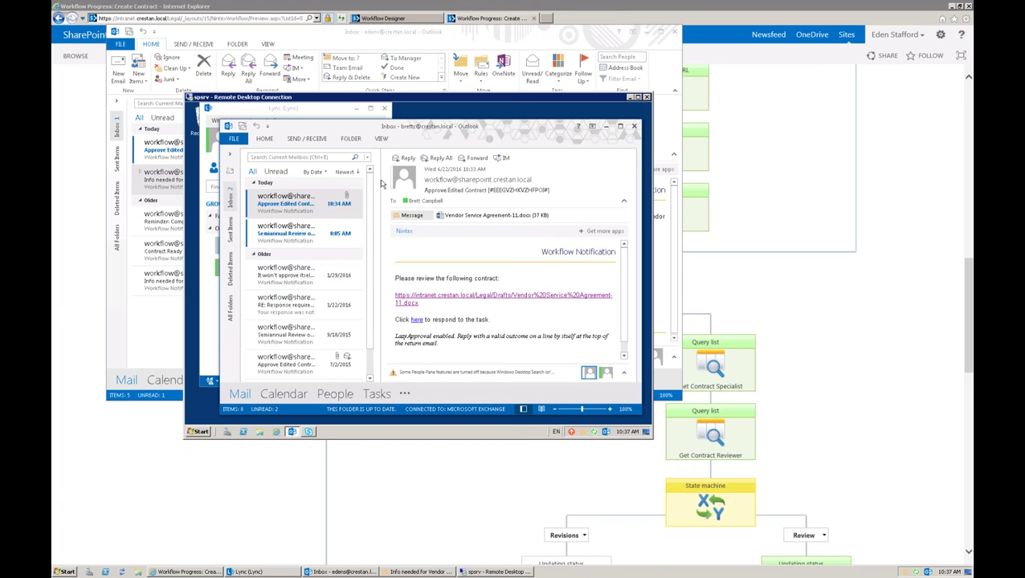
pyautogui.click(328, 211)
pyautogui.click(404, 158)
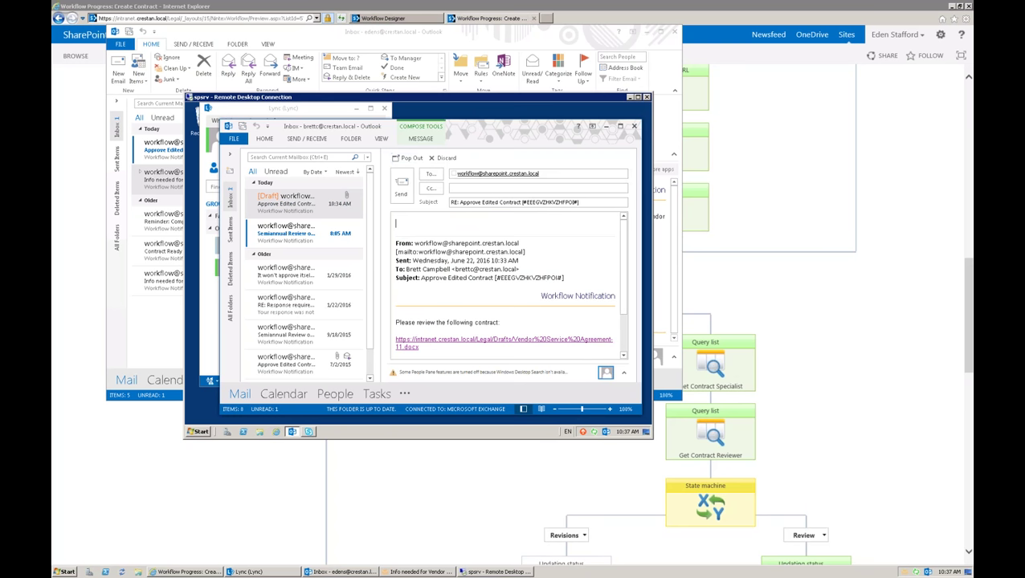
pyautogui.write('Approve')
pyautogui.click(404, 192)
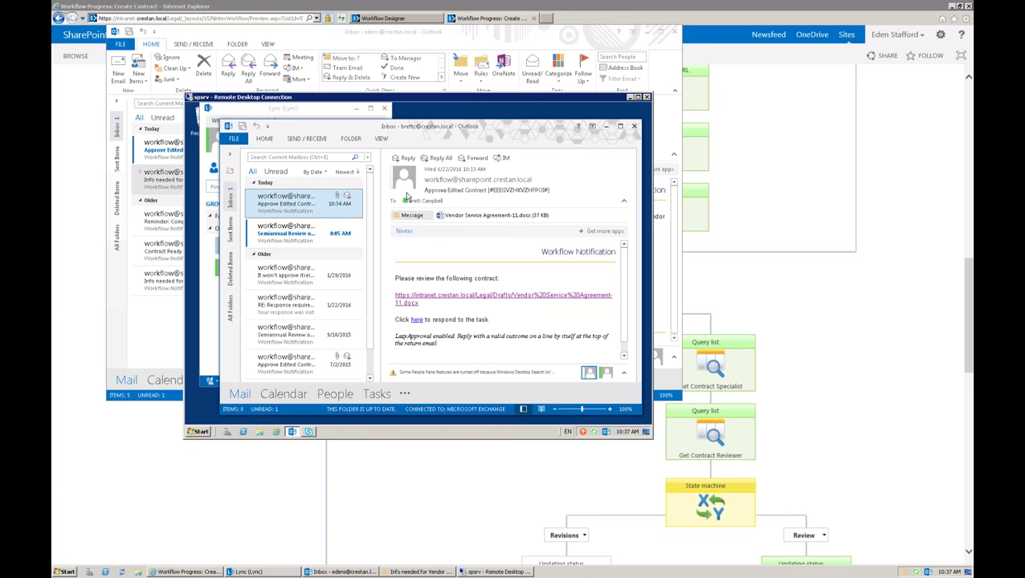
# - Minimize the spsrv session and open Vendor Service Agreement-11.docx from the link in the local Outlook's Approve Edited Contract e-mail
pyautogui.click(631, 98)
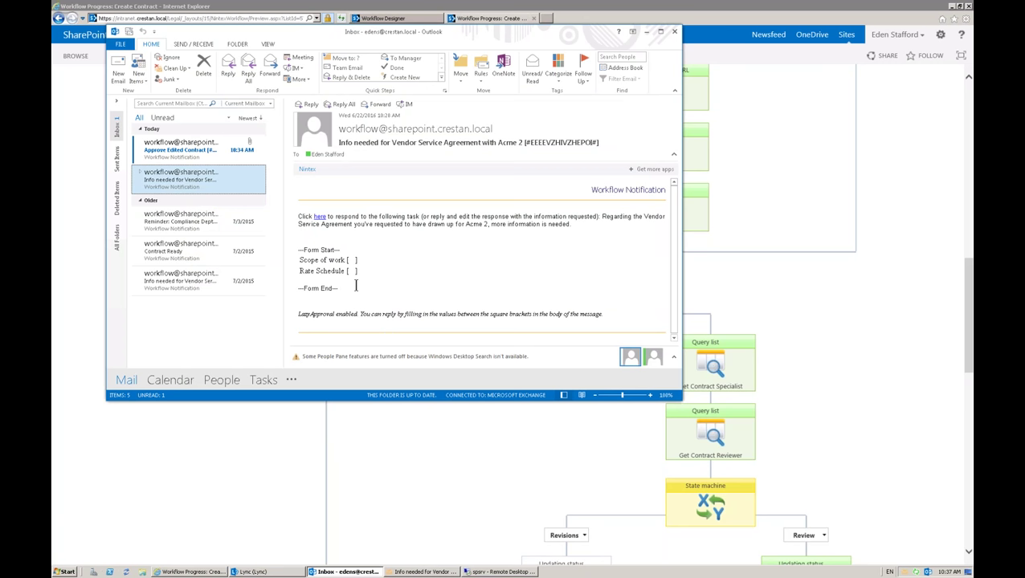
pyautogui.click(218, 155)
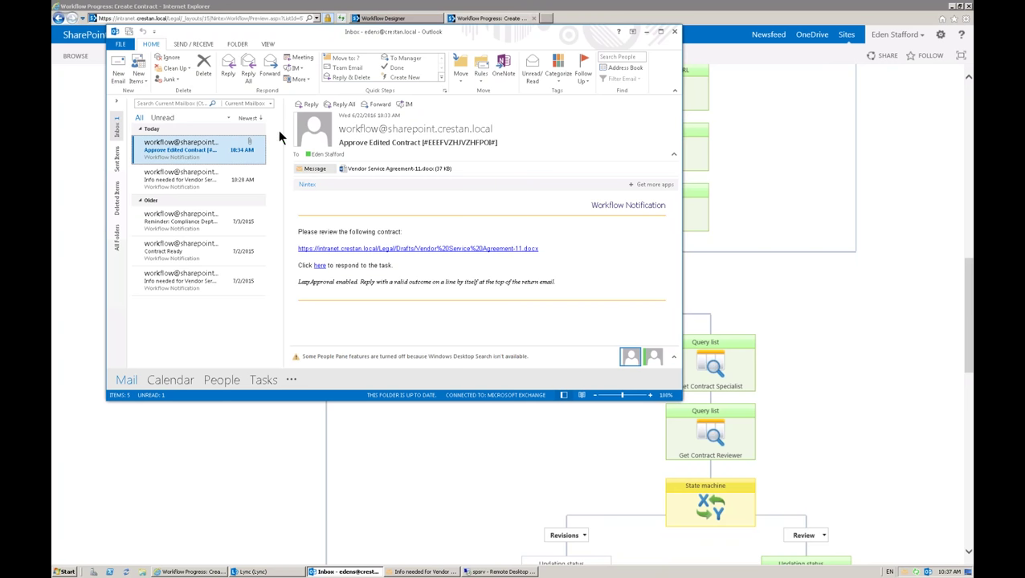
pyautogui.click(421, 250)
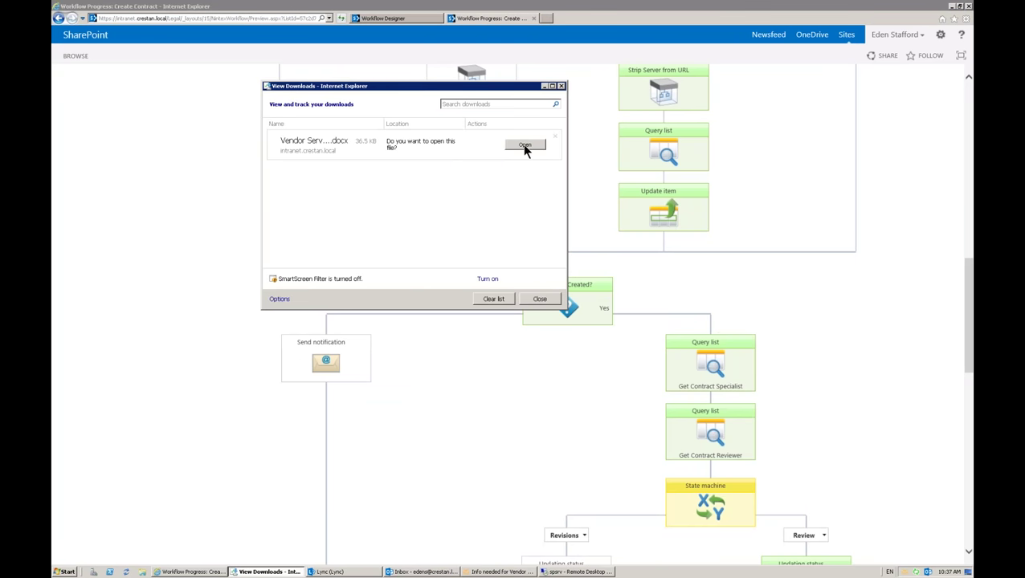
pyautogui.click(525, 145)
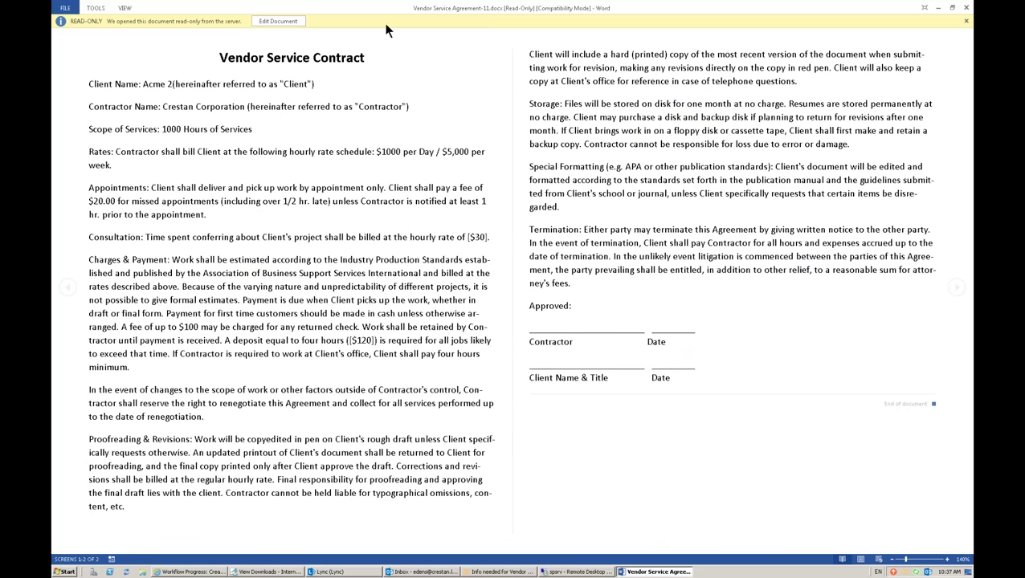
pyautogui.click(291, 28)
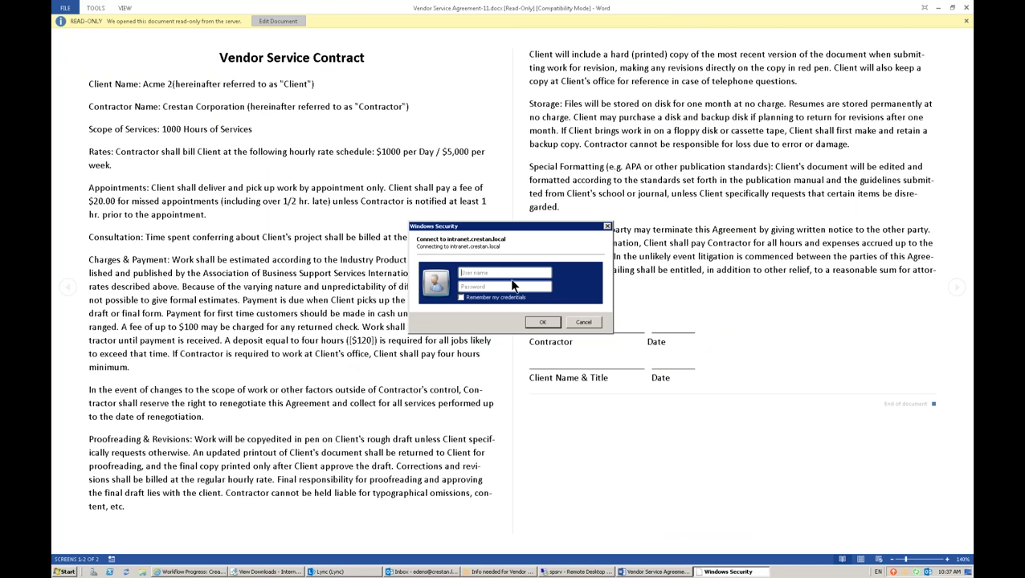
pyautogui.click(584, 322)
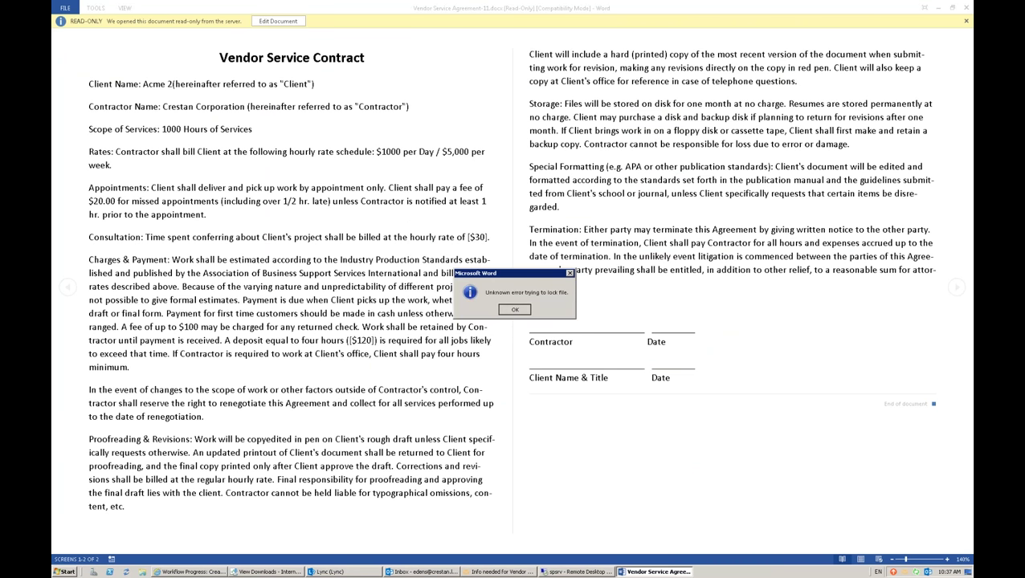
pyautogui.click(514, 310)
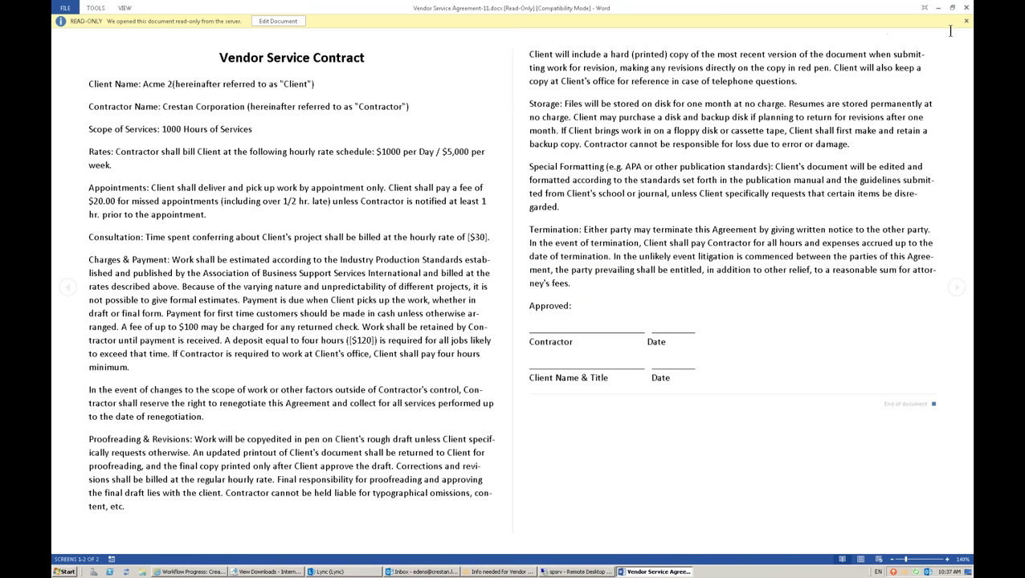
# - View the contract in Print Layout, highlight the Client Name entry, and look at the Track Changes command
pyautogui.click(860, 559)
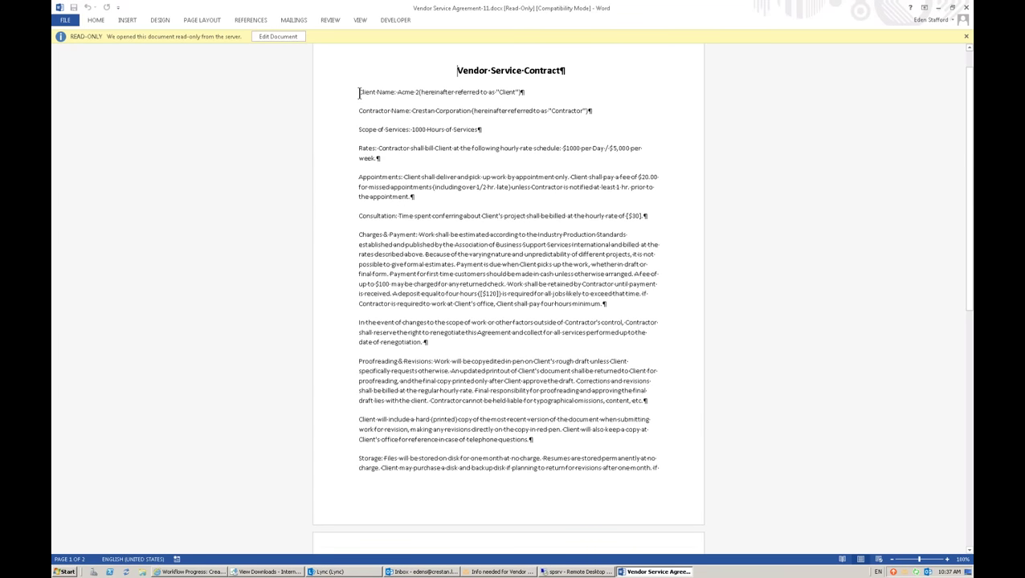
pyautogui.moveTo(359, 91); pyautogui.dragTo(408, 96)
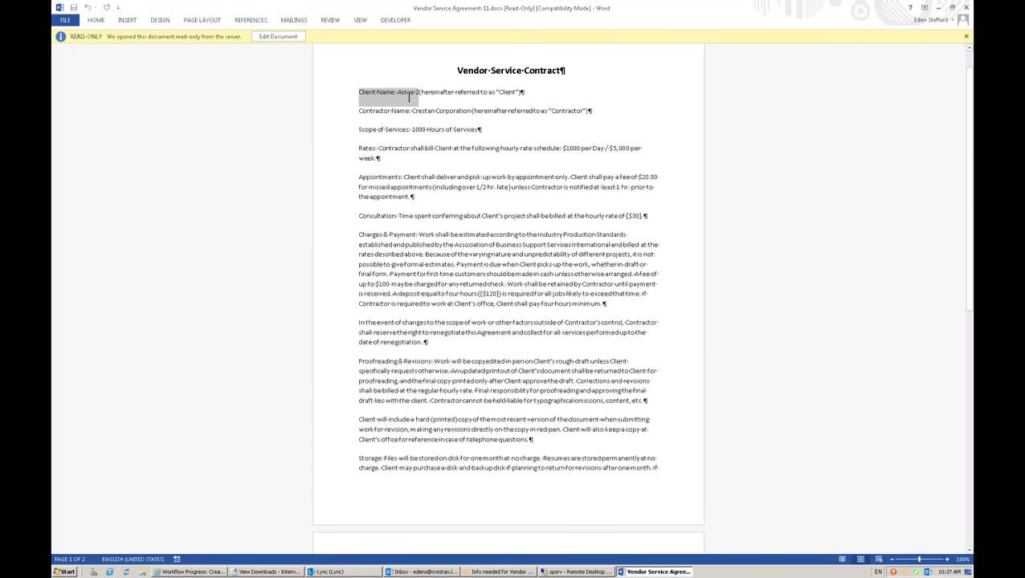
pyautogui.click(333, 21)
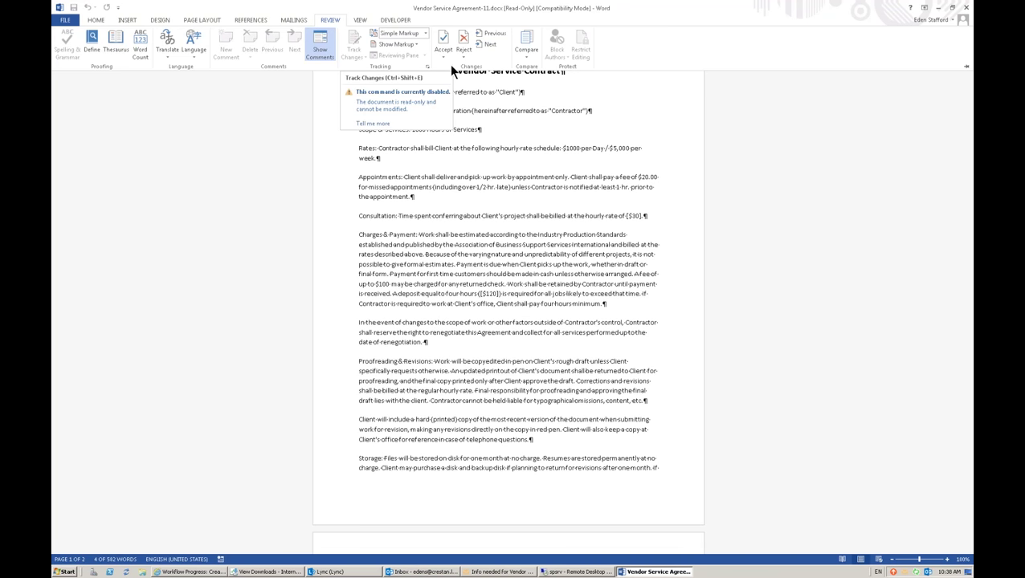
pyautogui.press('Escape')
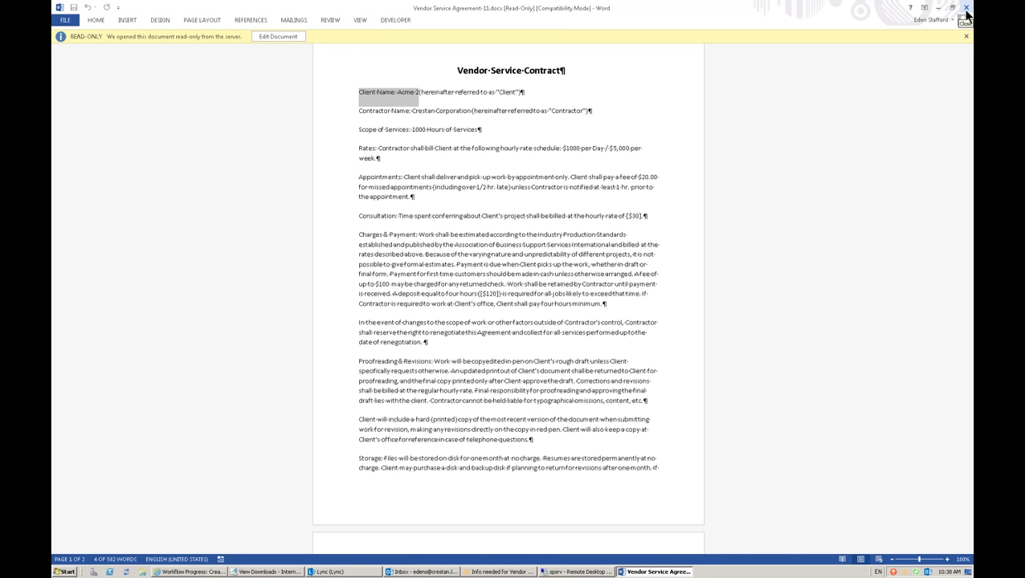
# - Close the read-only notice, the Vendor Service Agreement document and the View Downloads window
pyautogui.click(965, 35)
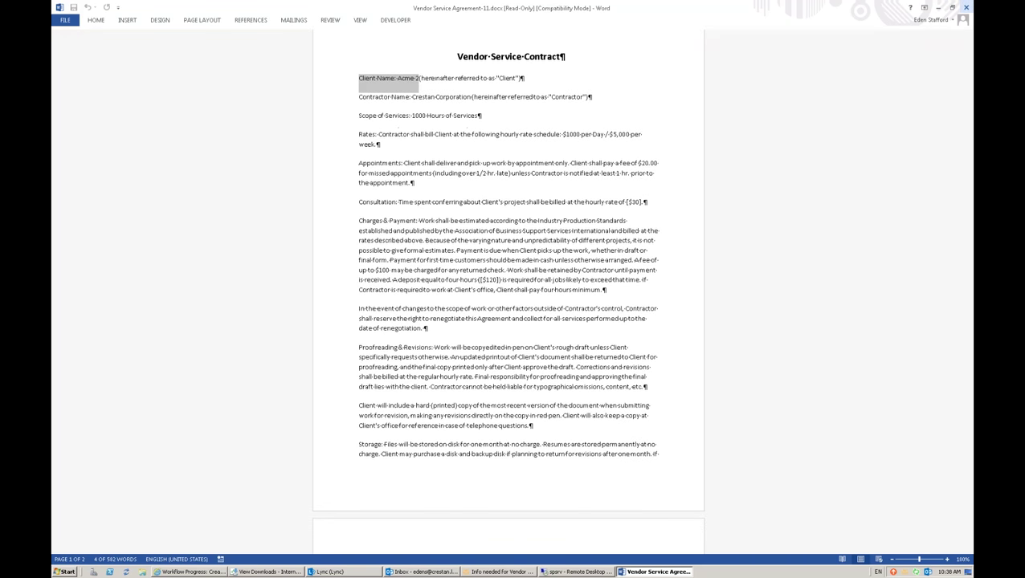
pyautogui.click(965, 7)
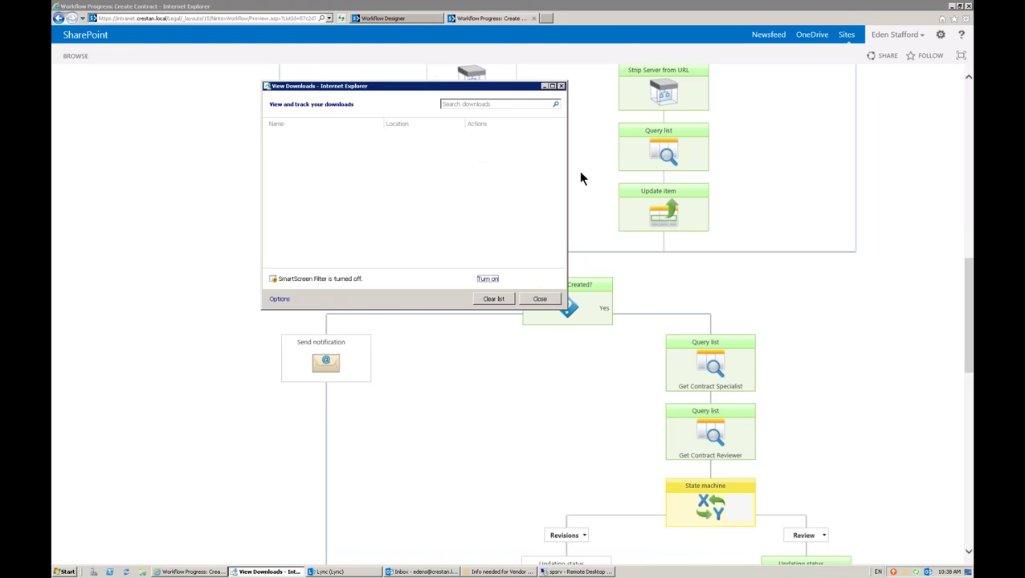
pyautogui.click(526, 296)
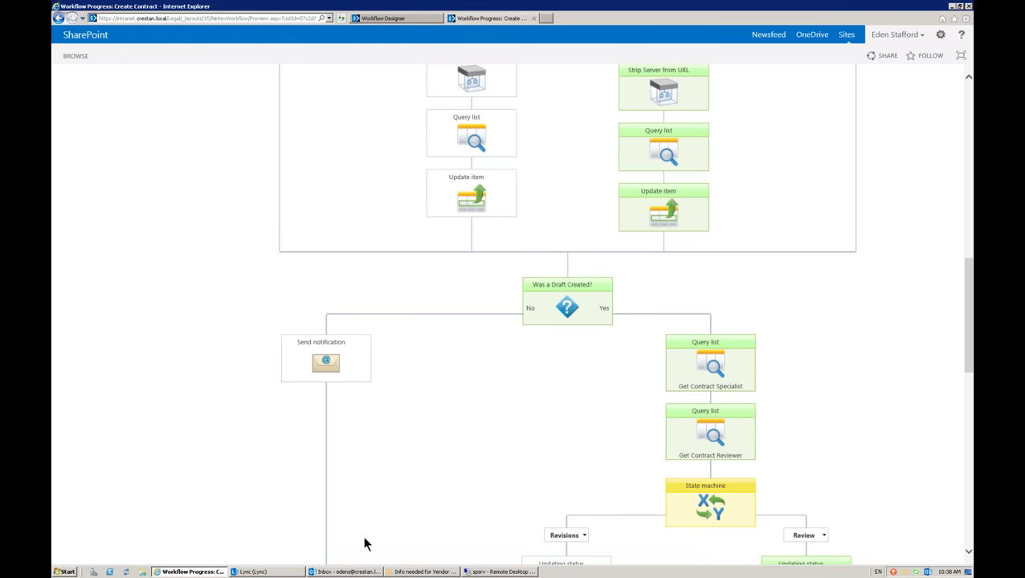
# - Open the task response page from the Approve Edited Contract e-mail and submit Approve with the comment "I liked everything. Are we sure on the rate?"
pyautogui.click(348, 571)
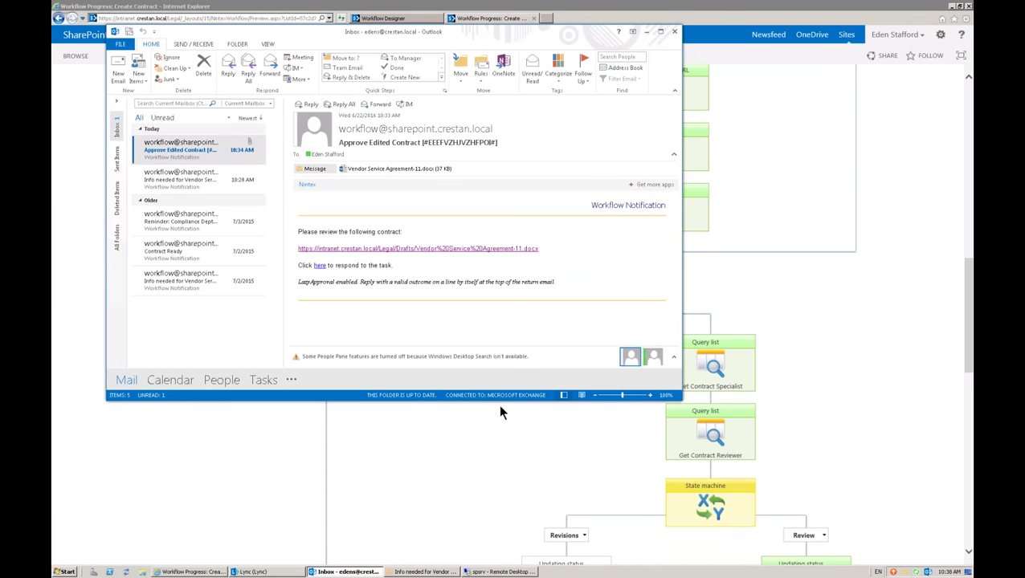
pyautogui.click(319, 267)
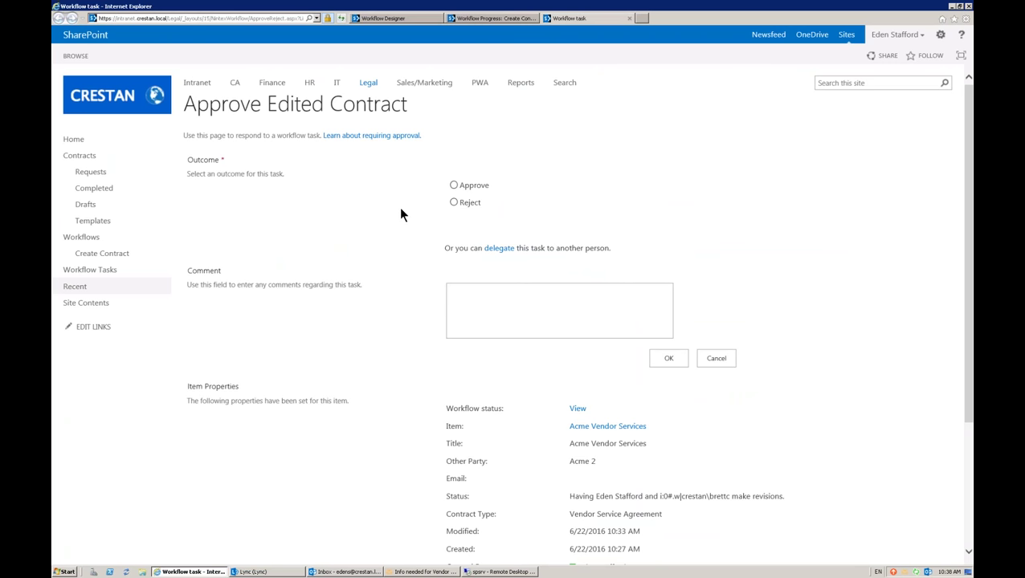
pyautogui.click(452, 187)
pyautogui.click(479, 295)
pyautogui.write('I liked everything')
pyautogui.press('BackSpace')
pyautogui.write('. Are we sure on the rate?')
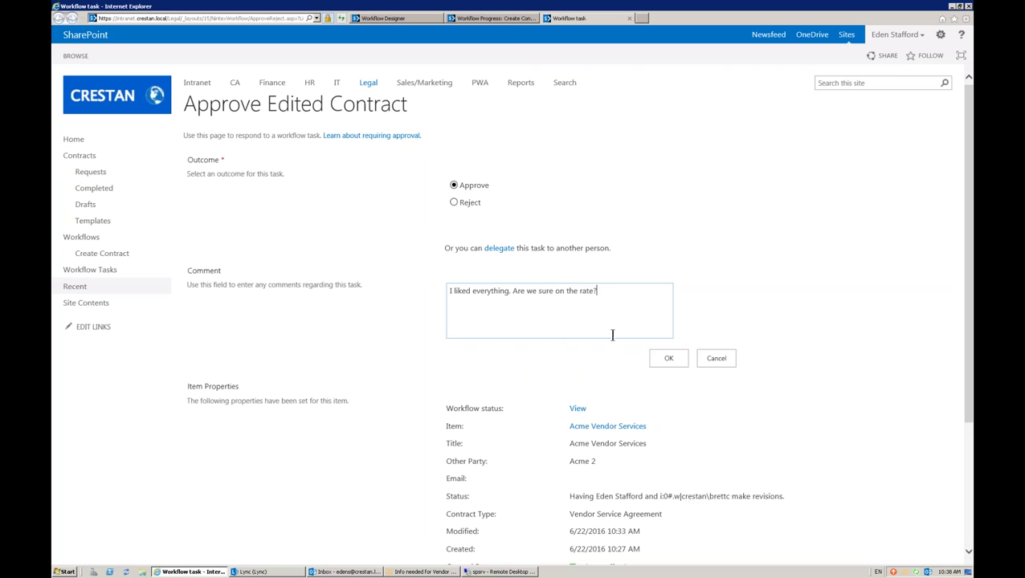
pyautogui.click(668, 359)
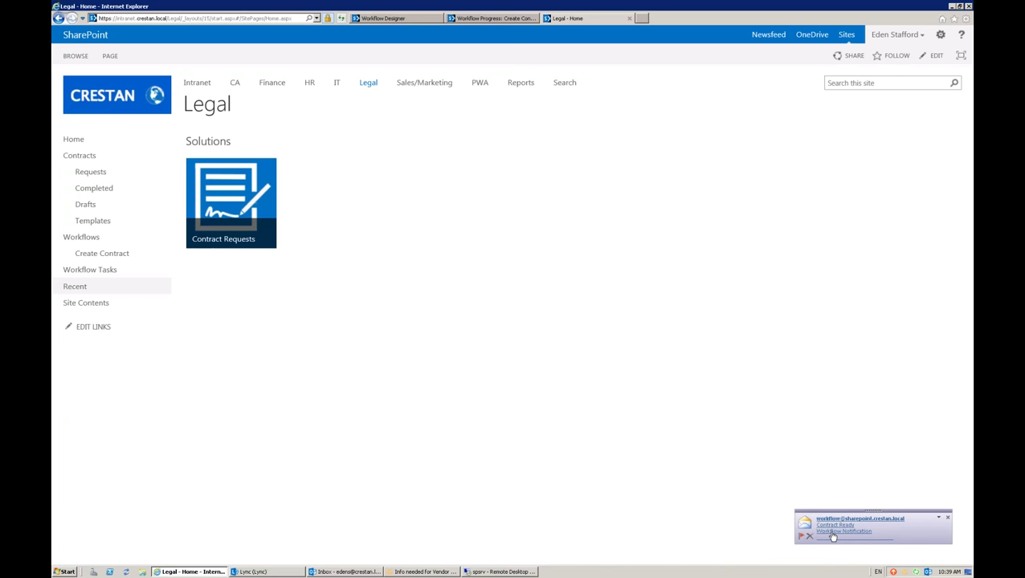
# - In the Requests list, view the workflow history of Acme Vendor Services and open its completed Create Contract workflow
pyautogui.moveTo(215, 205)
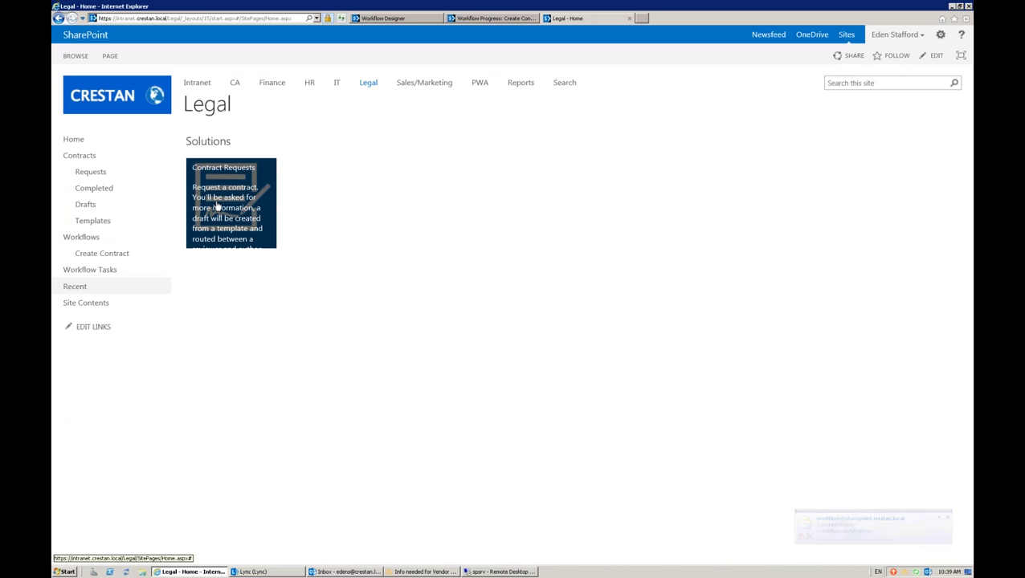
pyautogui.click(91, 175)
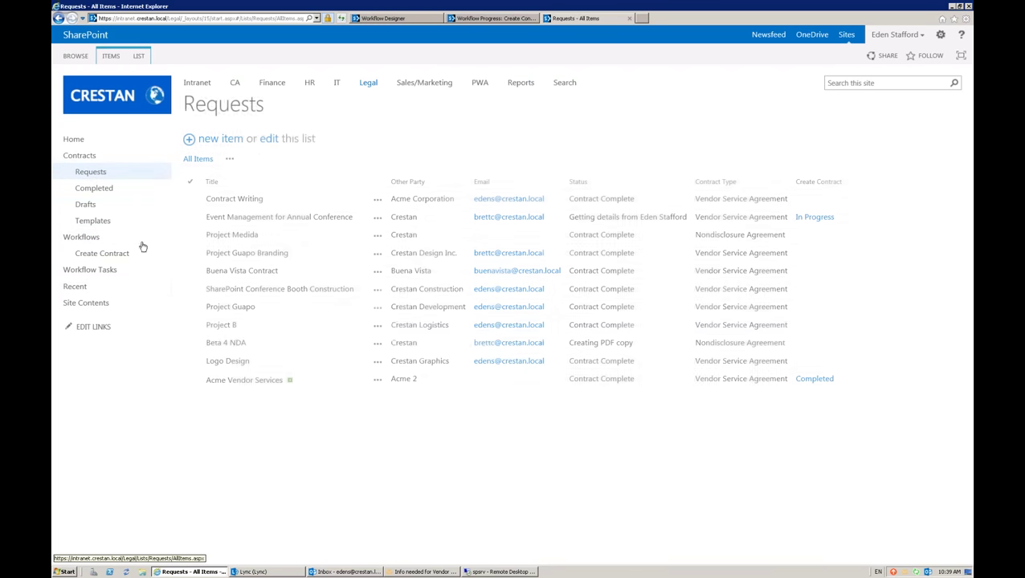
pyautogui.click(378, 380)
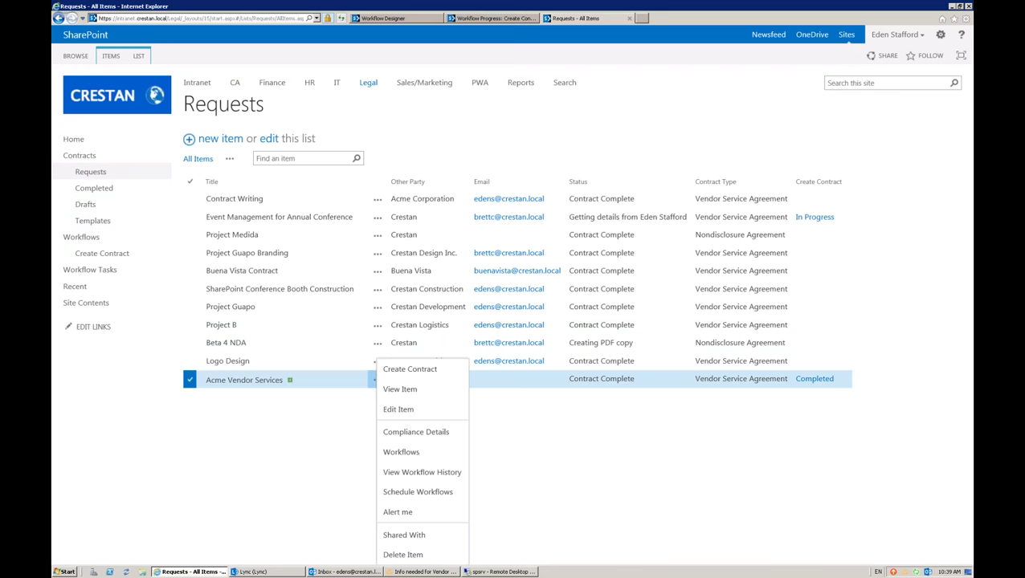
pyautogui.click(442, 476)
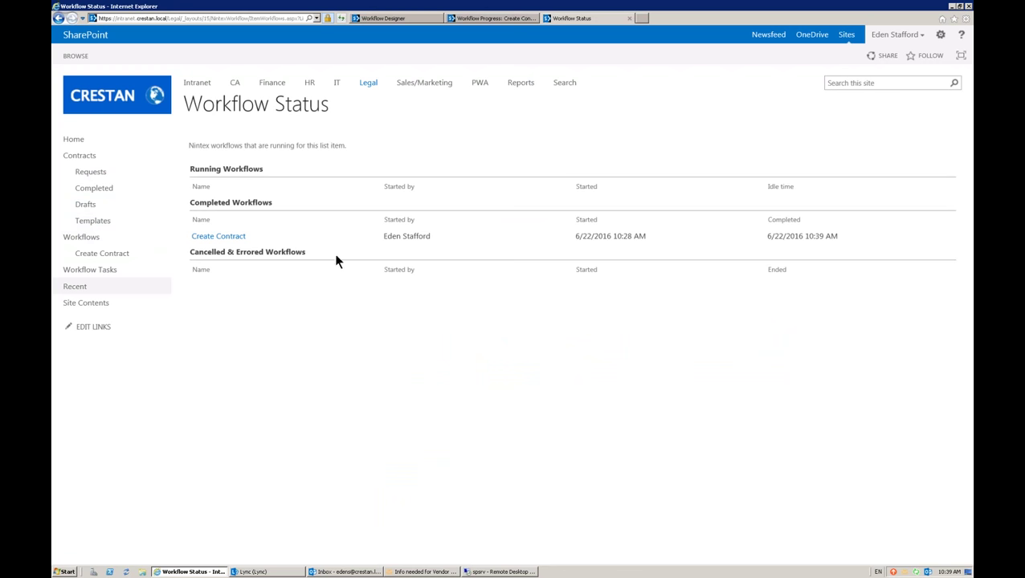
pyautogui.click(210, 239)
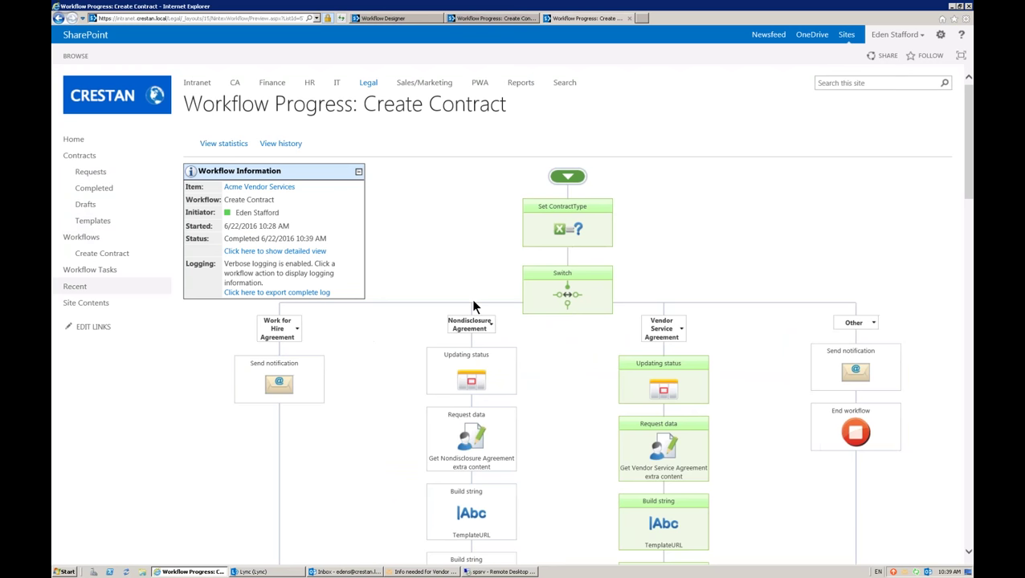
# - Examine the Create Contract progress diagram from the Vendor Service Agreement branch through the Review state's Approve path to the Success? condition
pyautogui.scroll(-2, 509, 323)
pyautogui.scroll(2, 509, 323)
pyautogui.scroll(-1, 509, 323)
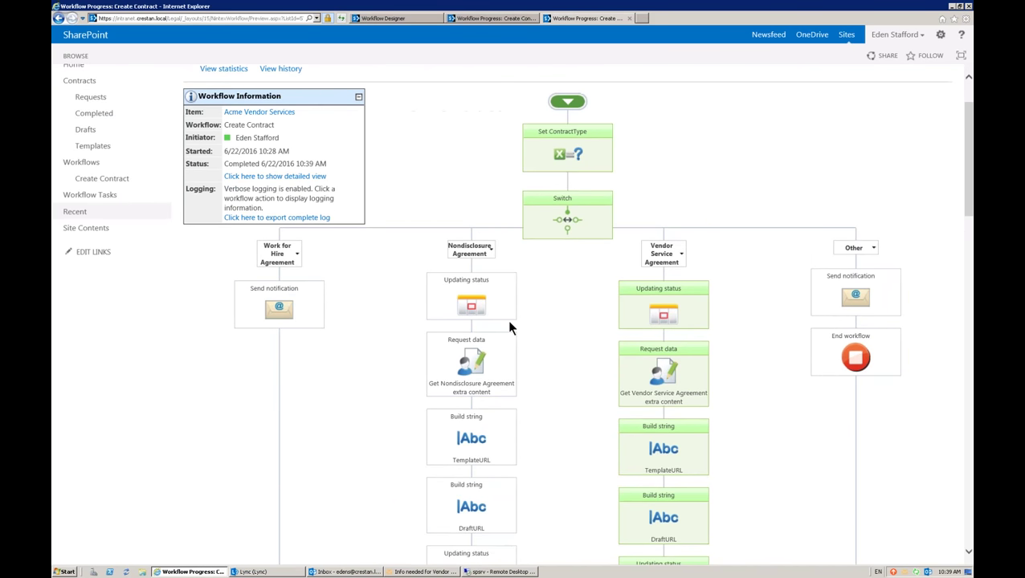
pyautogui.scroll(-2, 509, 323)
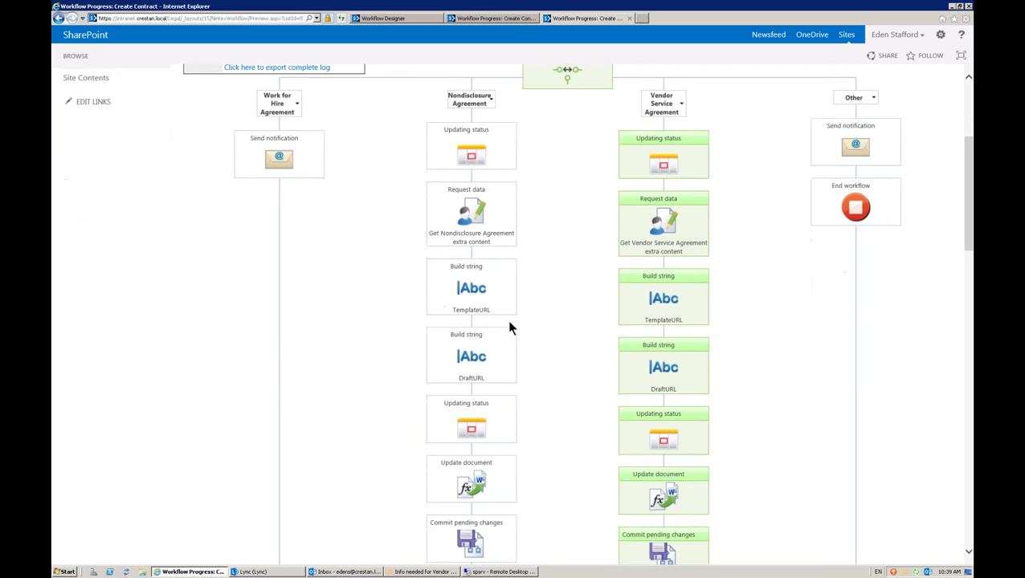
pyautogui.scroll(-4, 509, 324)
pyautogui.scroll(-2, 509, 324)
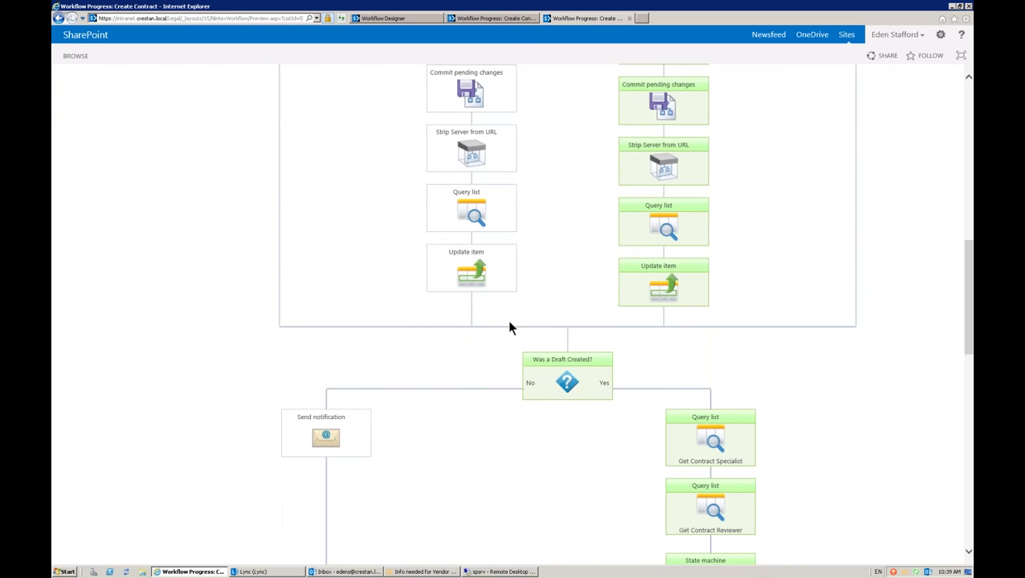
pyautogui.scroll(-2, 509, 328)
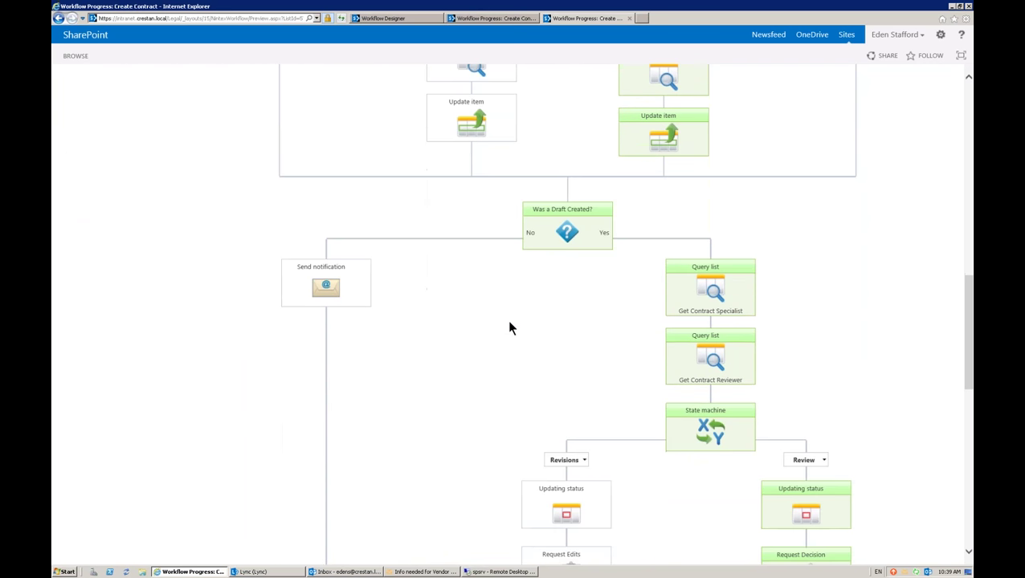
pyautogui.scroll(-2, 510, 328)
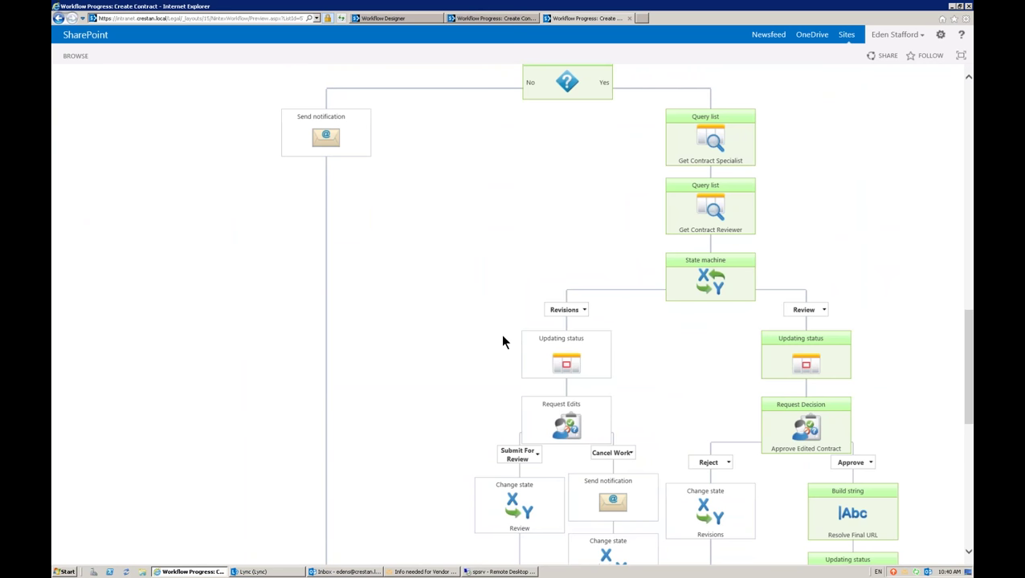
pyautogui.scroll(-2, 502, 342)
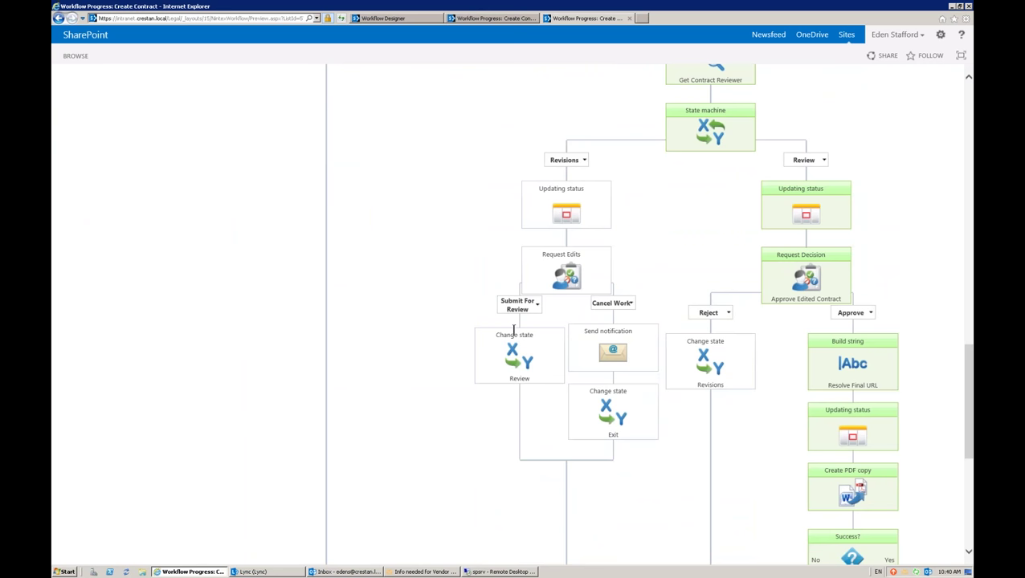
pyautogui.scroll(-2, 513, 329)
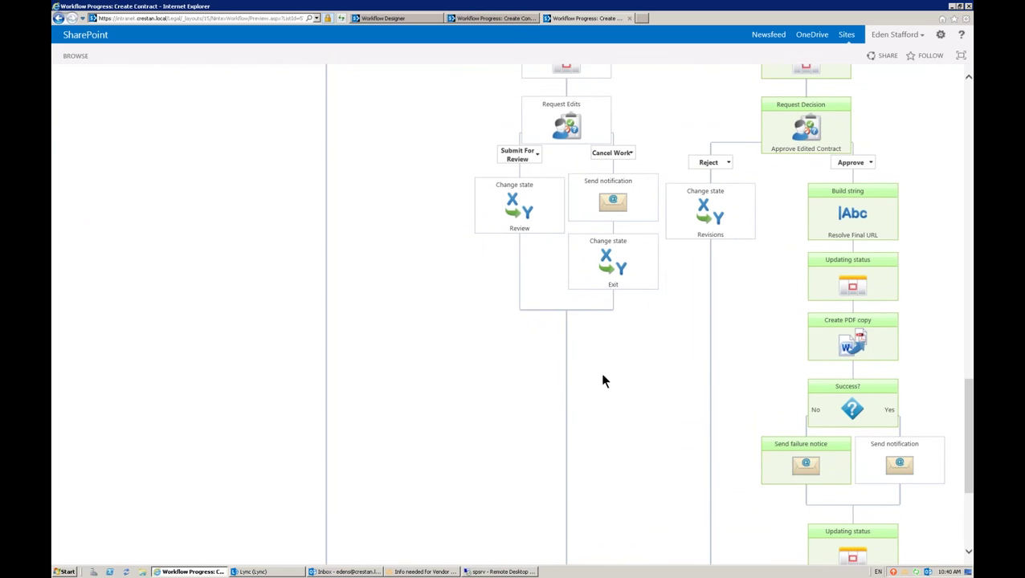
# - Examine the Create Contract progress diagram from the Success? condition to the workflow's end, and return to its Workflow Information summary
pyautogui.scroll(-1, 711, 367)
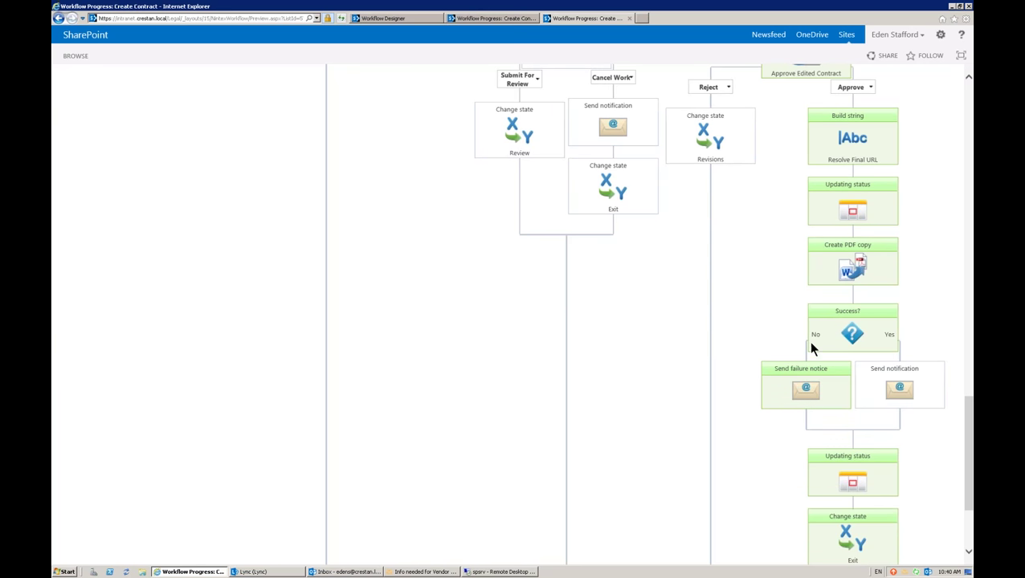
pyautogui.moveTo(835, 336)
pyautogui.scroll(-2, 706, 375)
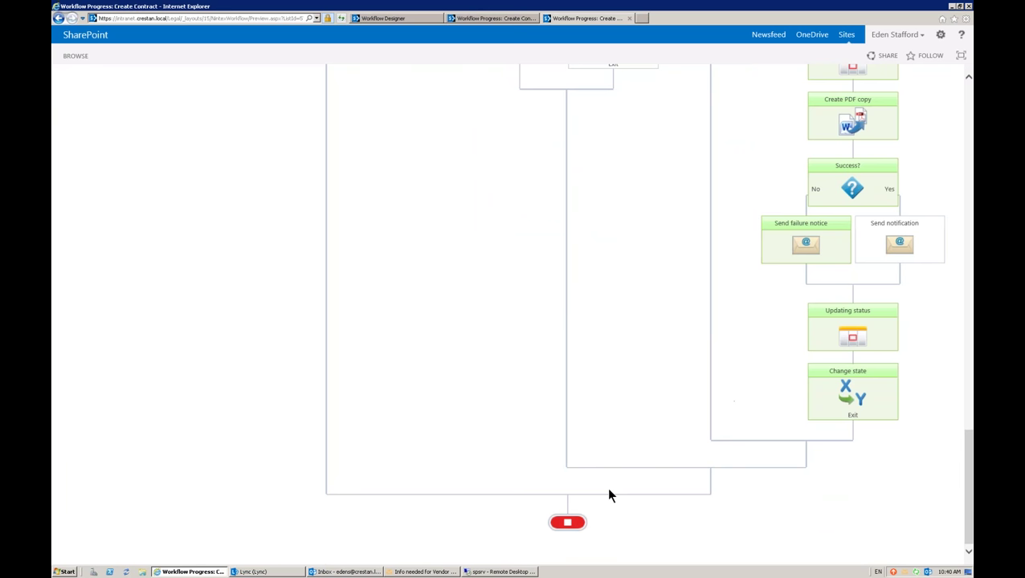
pyautogui.scroll(9, 587, 439)
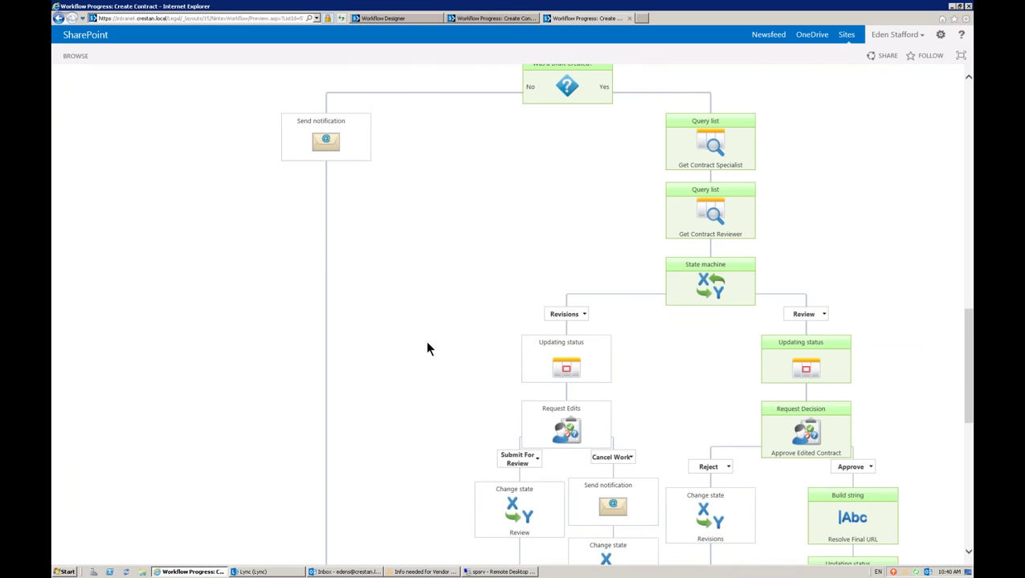
pyautogui.scroll(6, 425, 341)
pyautogui.scroll(3, 427, 348)
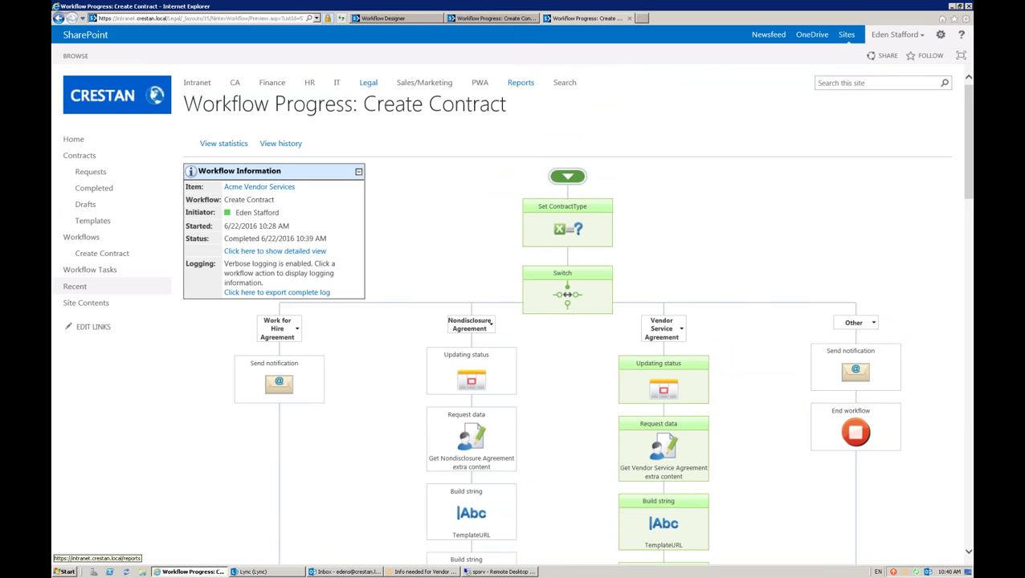
# - Inspect the Workflows By Site chart in Reports and open the Create Contract run from the Completed Workflows report
pyautogui.click(521, 83)
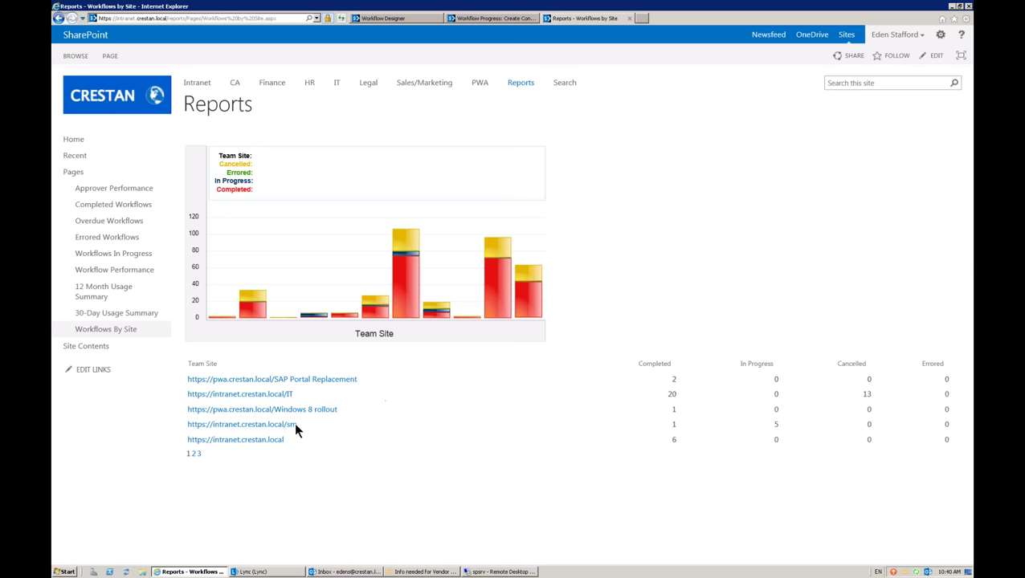
pyautogui.moveTo(402, 307)
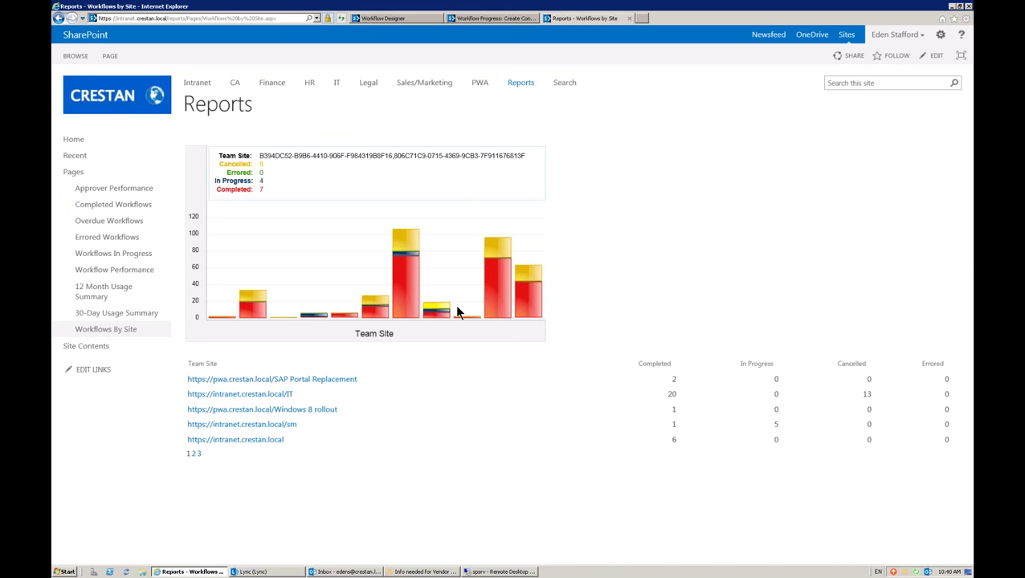
pyautogui.moveTo(491, 295)
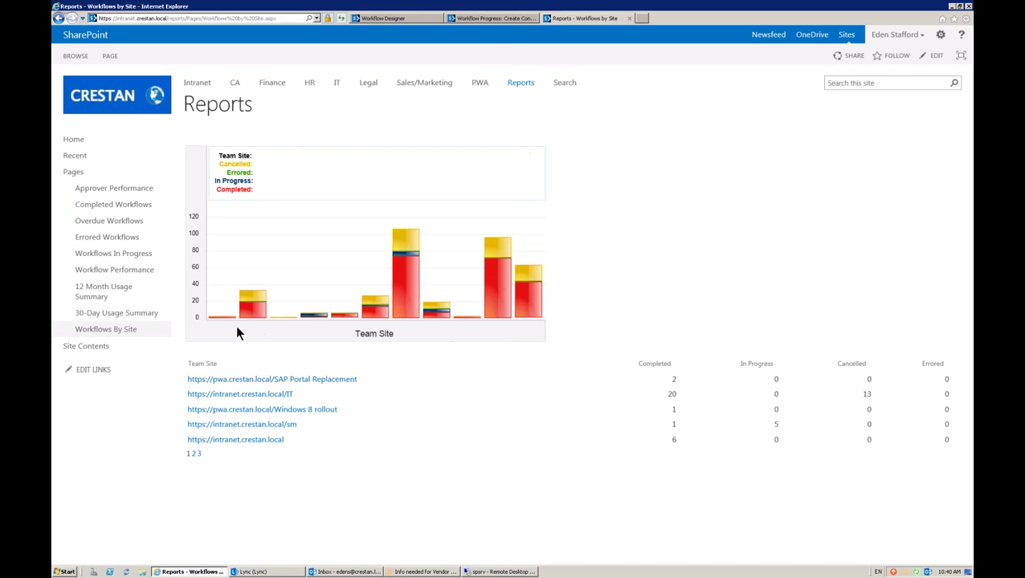
pyautogui.click(118, 208)
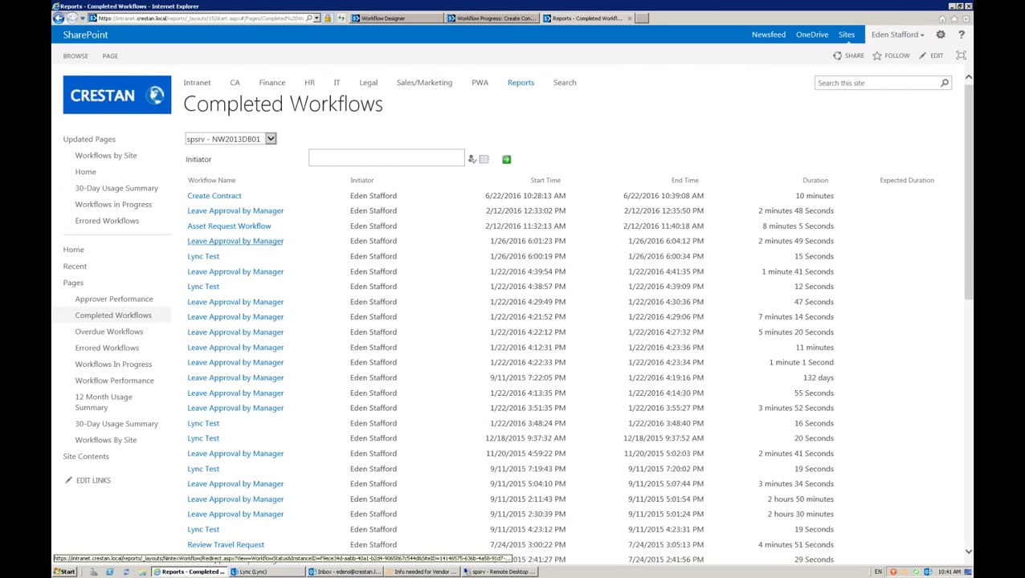
pyautogui.click(212, 198)
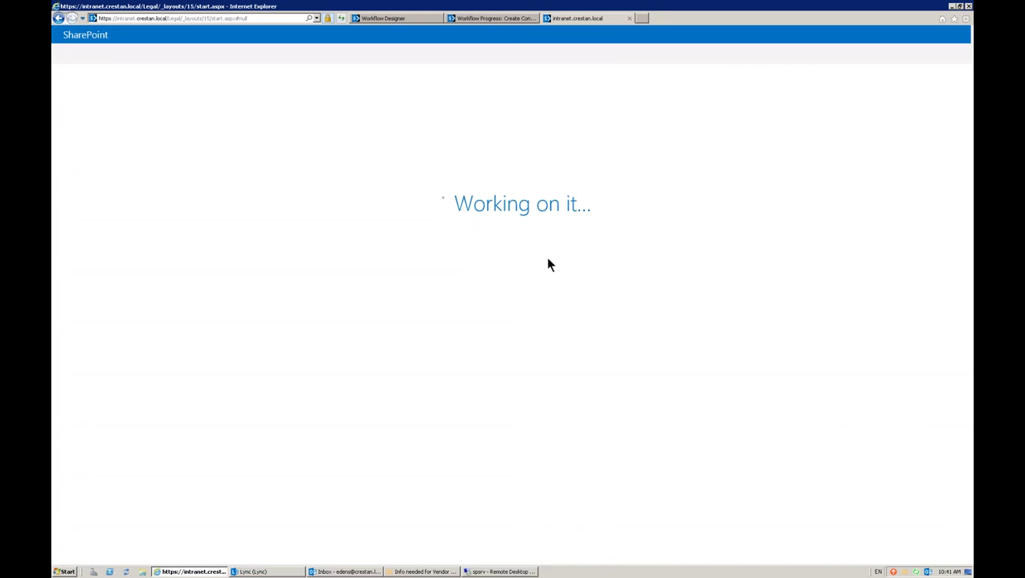
# - Return to the other Create Contract progress page and open its workflow statistics in a maximized window
pyautogui.click(959, 6)
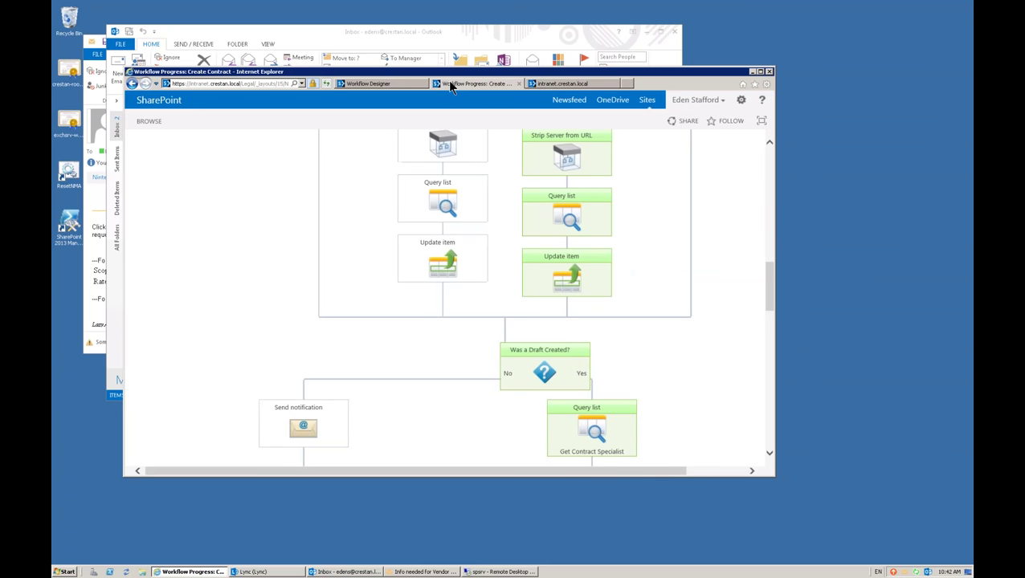
pyautogui.scroll(10, 519, 162)
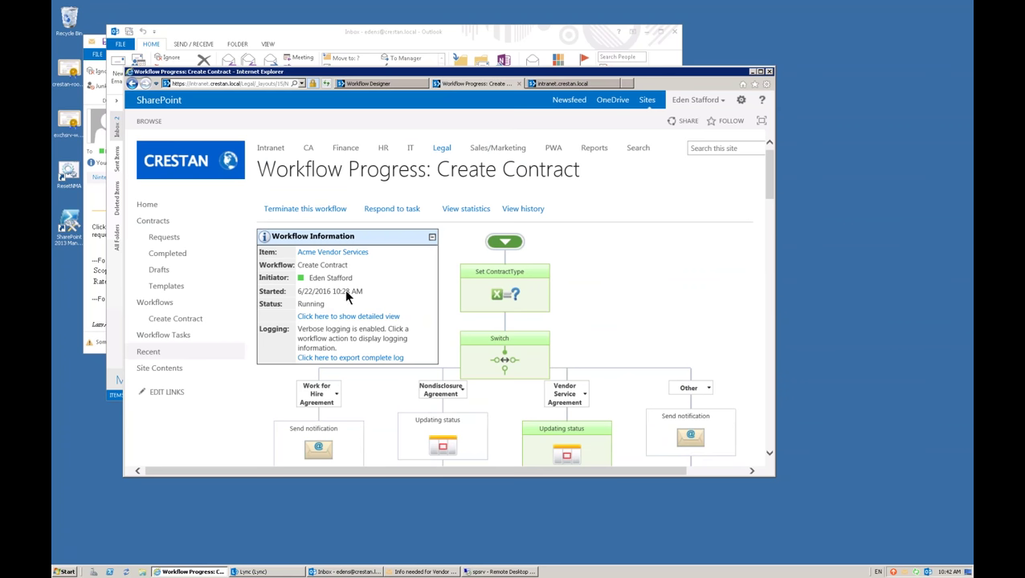
pyautogui.click(468, 210)
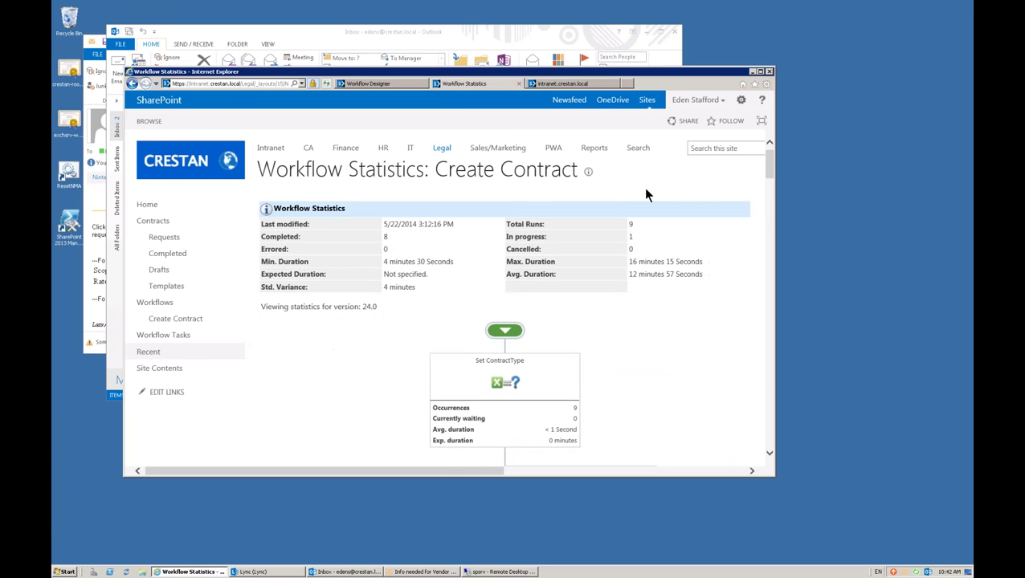
pyautogui.click(760, 71)
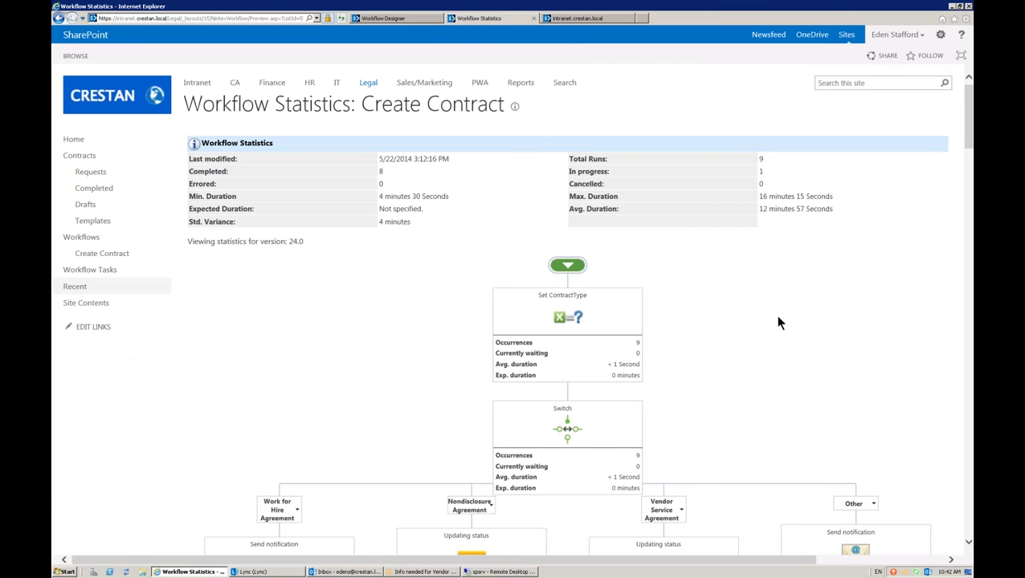
# - Examine the Create Contract statistics from the Switch through the Vendor Service Agreement branch to the Was a Draft Created? condition
pyautogui.scroll(-1, 778, 386)
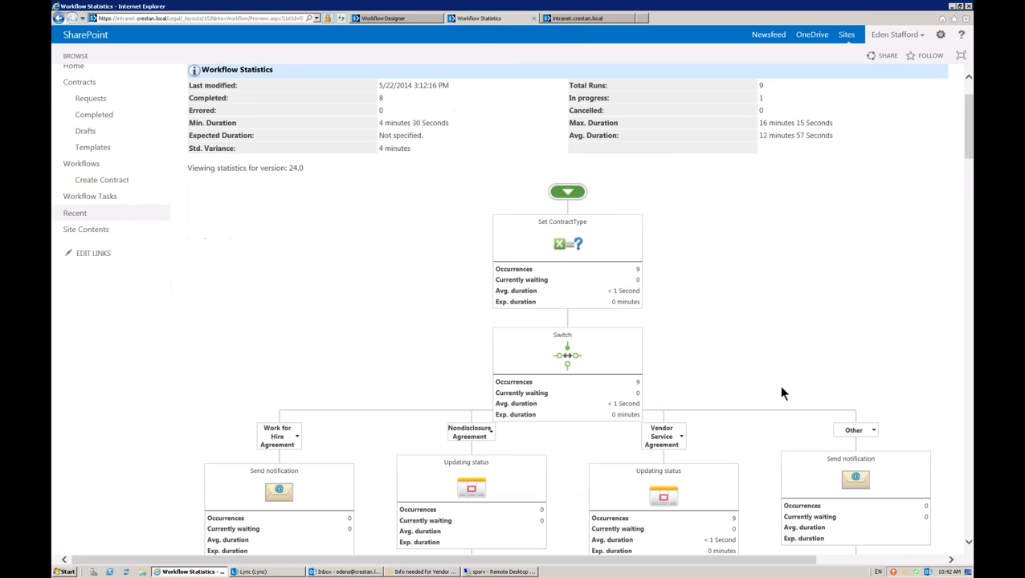
pyautogui.scroll(-2, 778, 384)
pyautogui.scroll(-2, 778, 387)
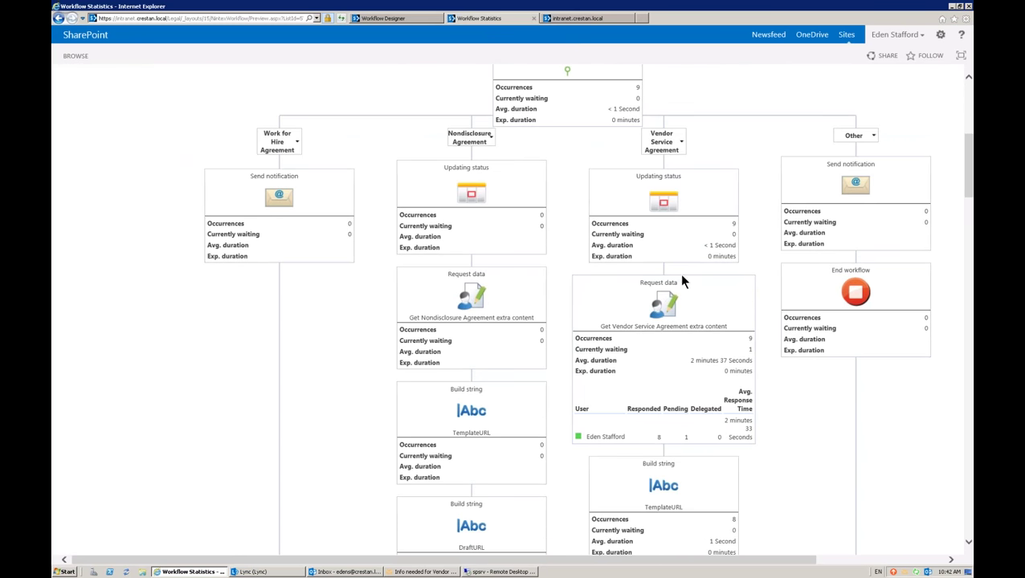
pyautogui.scroll(-1, 709, 321)
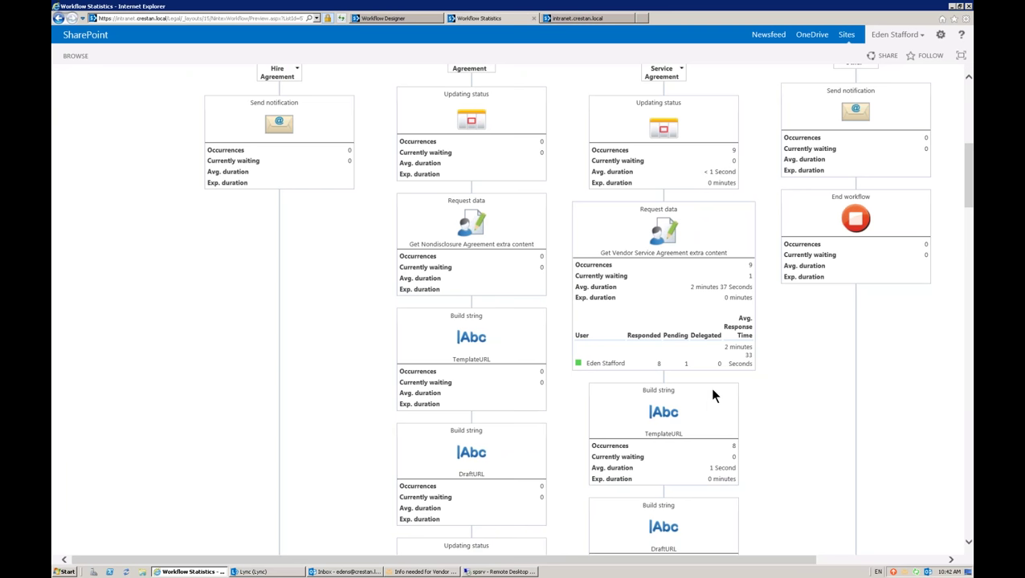
pyautogui.scroll(-3, 712, 393)
pyautogui.scroll(-4, 713, 393)
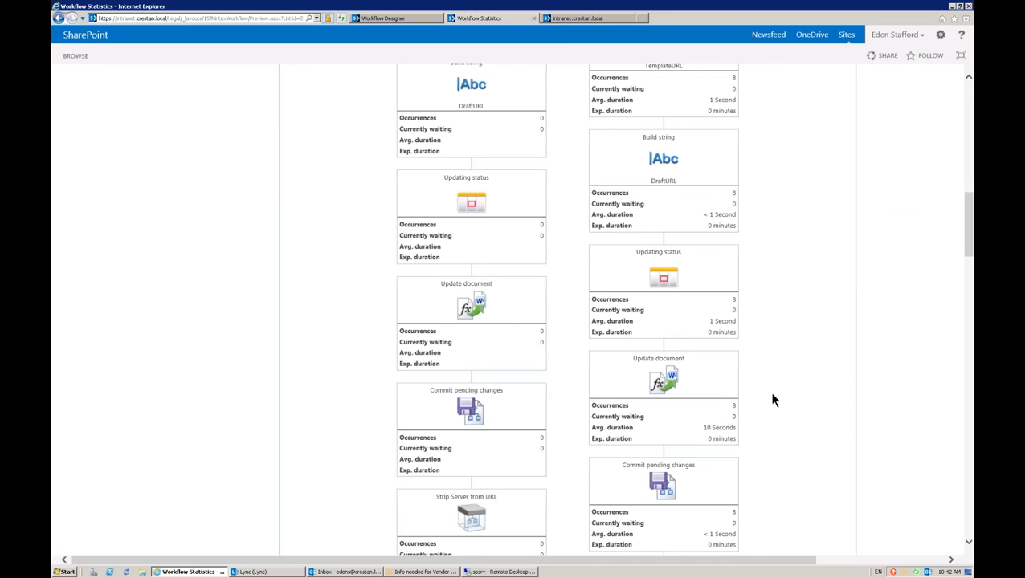
pyautogui.scroll(-4, 773, 400)
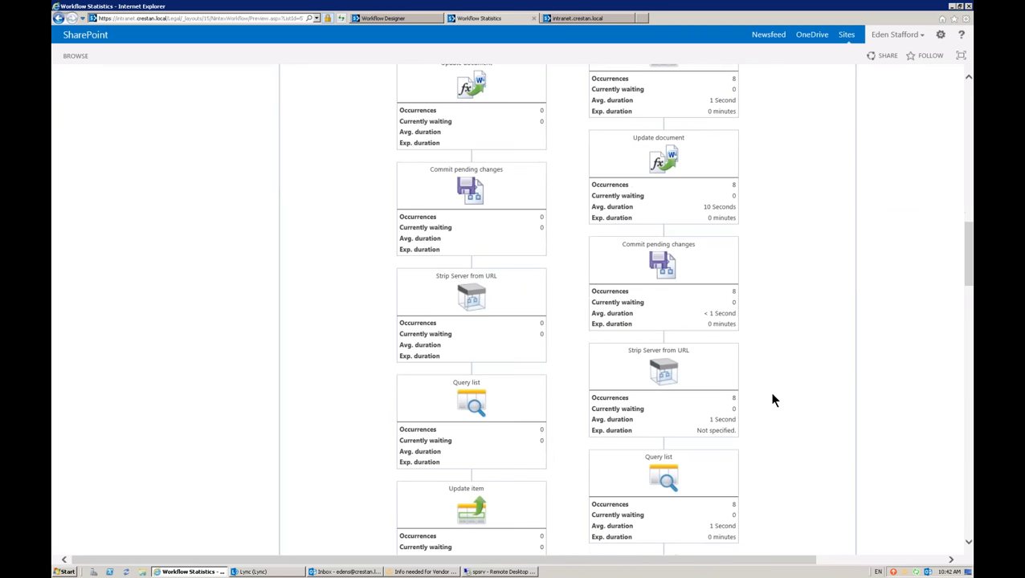
pyautogui.scroll(-4, 773, 399)
pyautogui.scroll(-4, 773, 400)
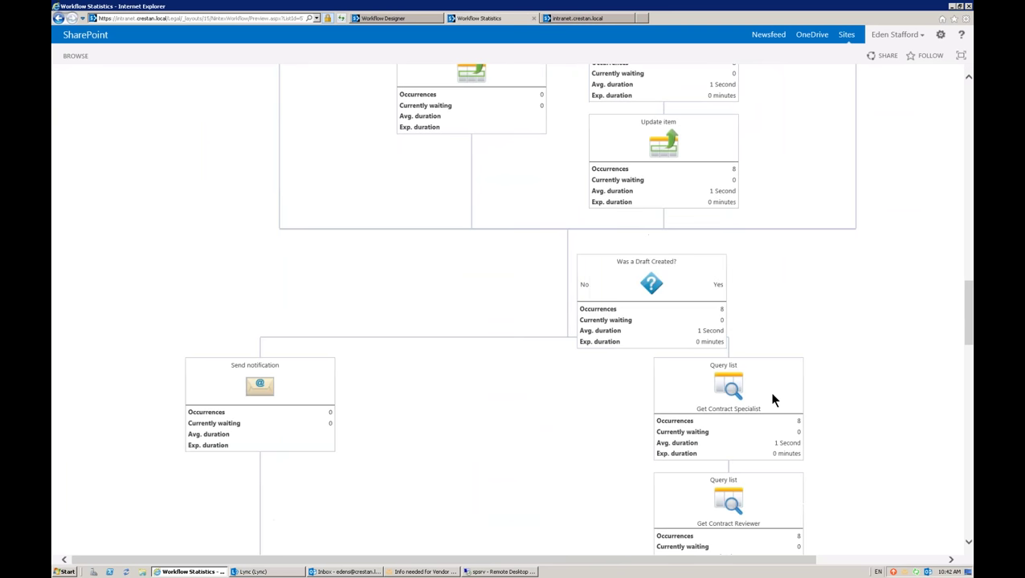
# - Examine the statistics of the State machine's Revisions and Review branches, through the Approve path's Create PDF copy action
pyautogui.scroll(-4, 773, 399)
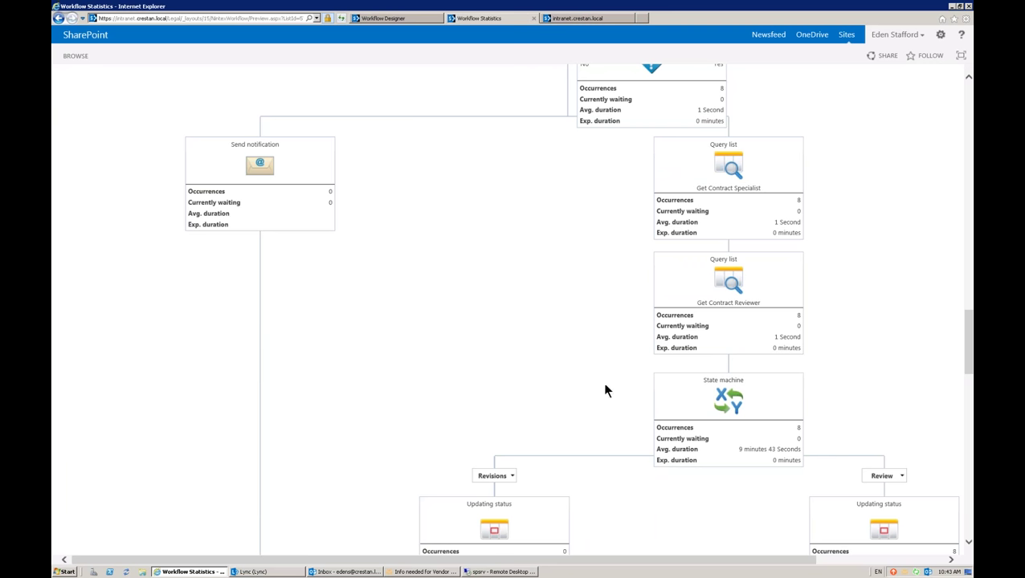
pyautogui.scroll(-5, 603, 386)
pyautogui.scroll(2, 581, 384)
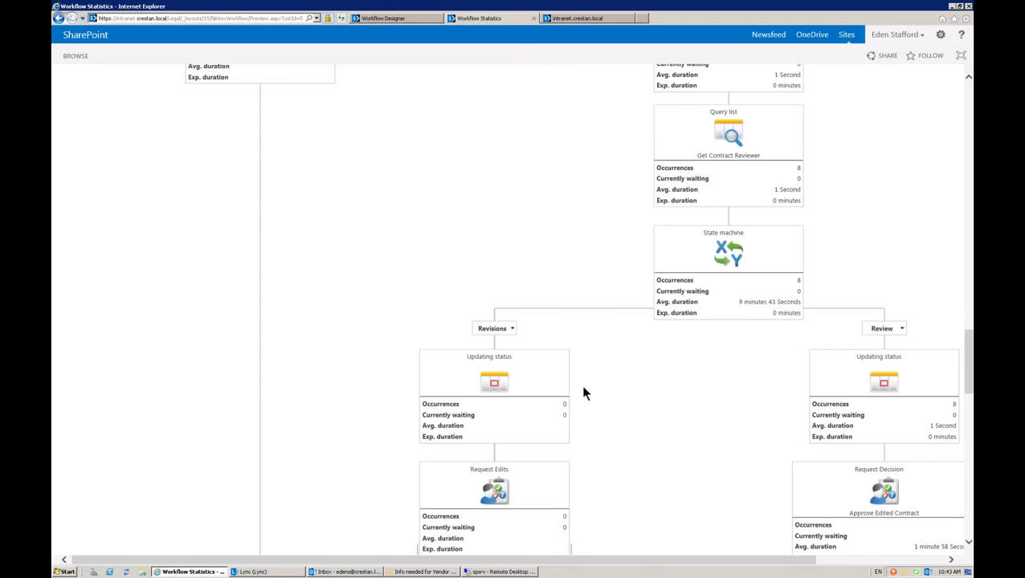
pyautogui.moveTo(666, 564); pyautogui.dragTo(743, 564)
pyautogui.scroll(-7, 515, 321)
pyautogui.scroll(-3, 514, 321)
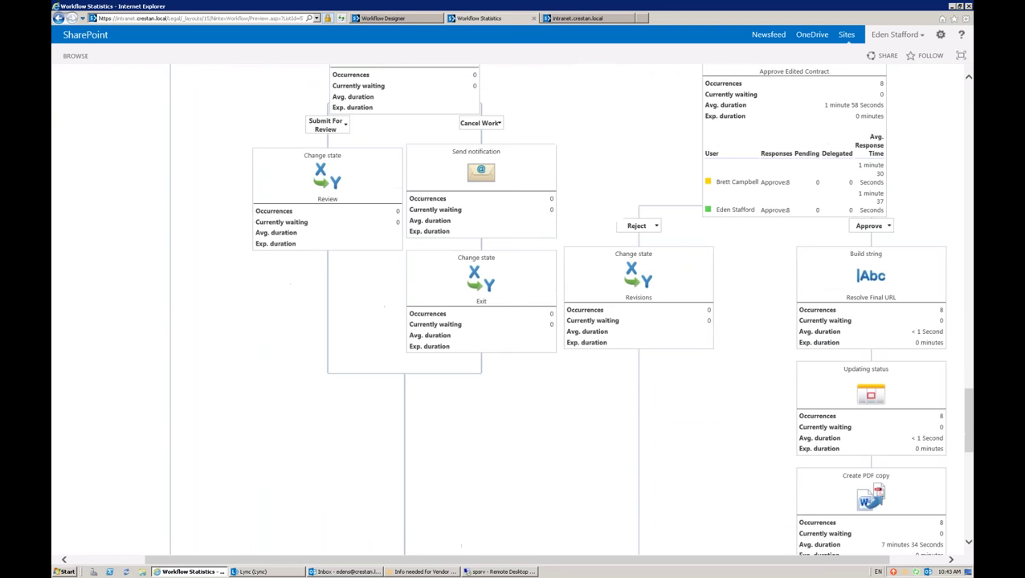
# - Check the page that is still loading, and bring up the Create Contract design in Workflow Designer at an enlarged page zoom
pyautogui.click(566, 18)
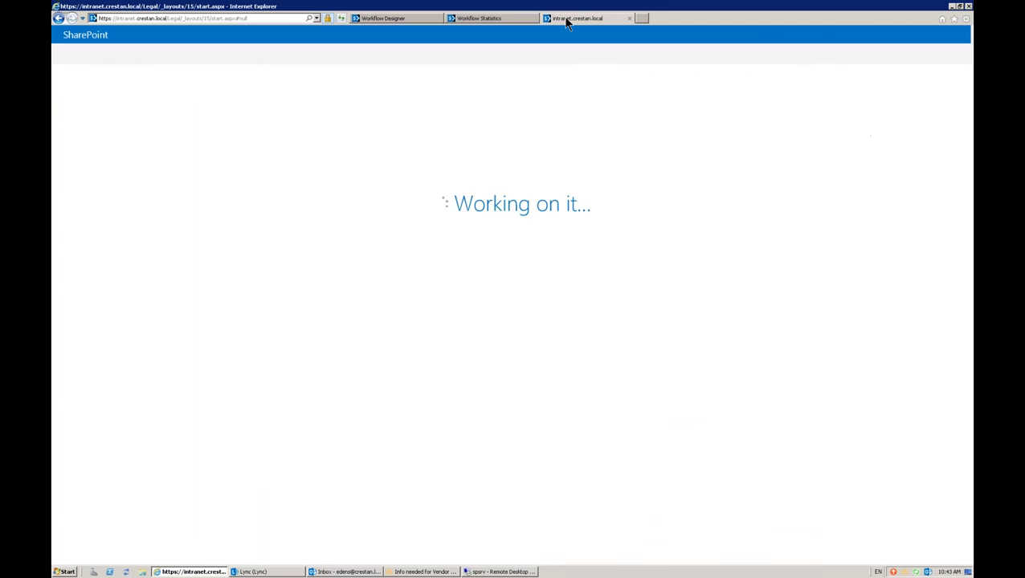
pyautogui.click(522, 19)
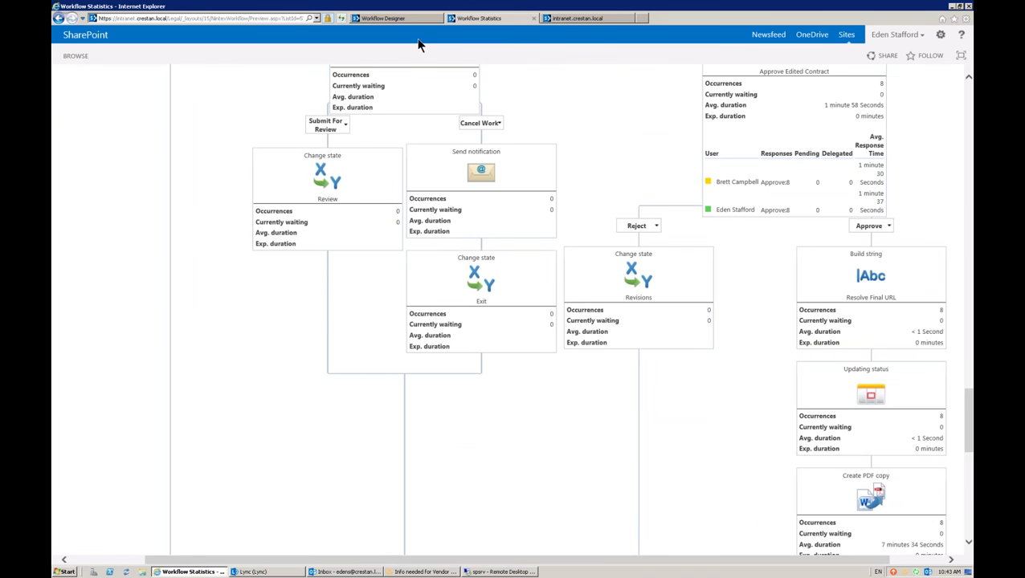
pyautogui.click(394, 19)
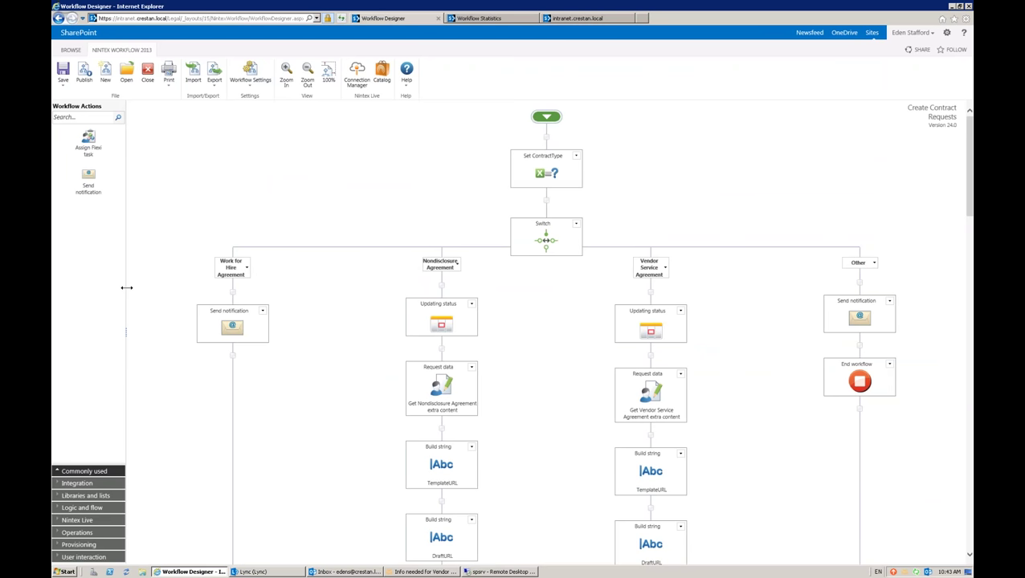
pyautogui.hotkey('ctrl', '+')
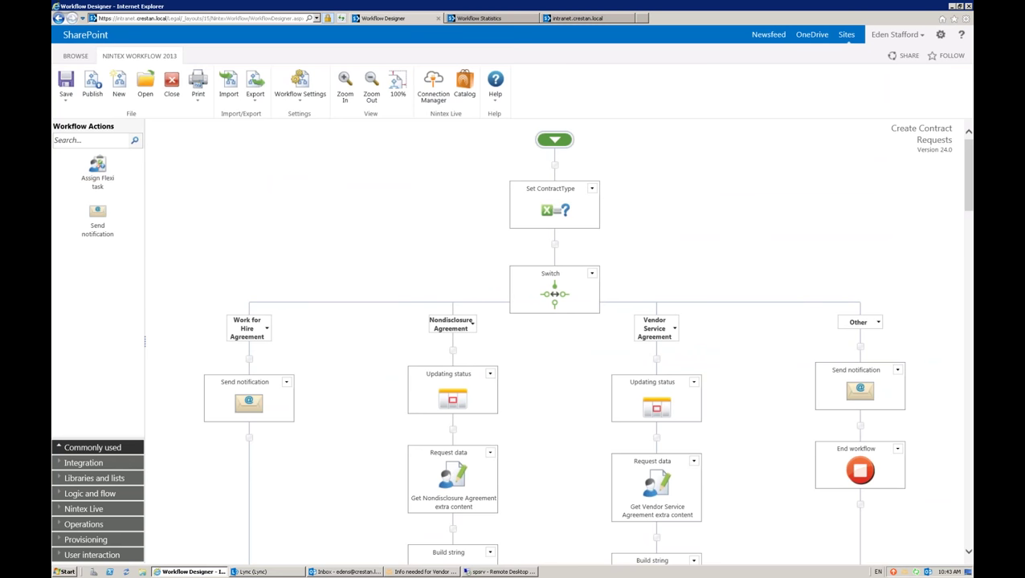
pyautogui.hotkey('ctrl', '+')
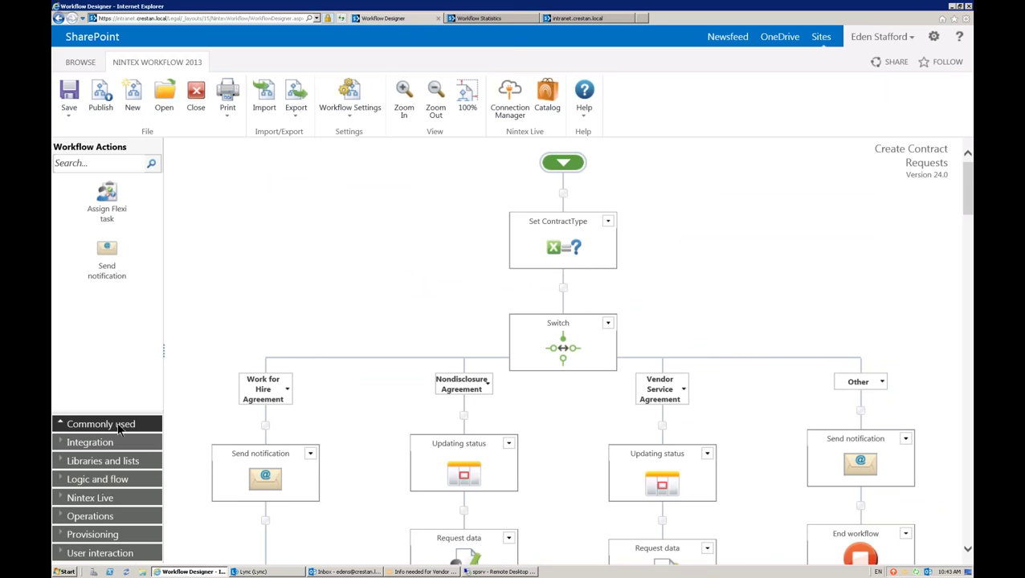
# - Show the Integration workflow actions, widen the Workflow Actions pane to two columns and look through the whole category
pyautogui.click(94, 444)
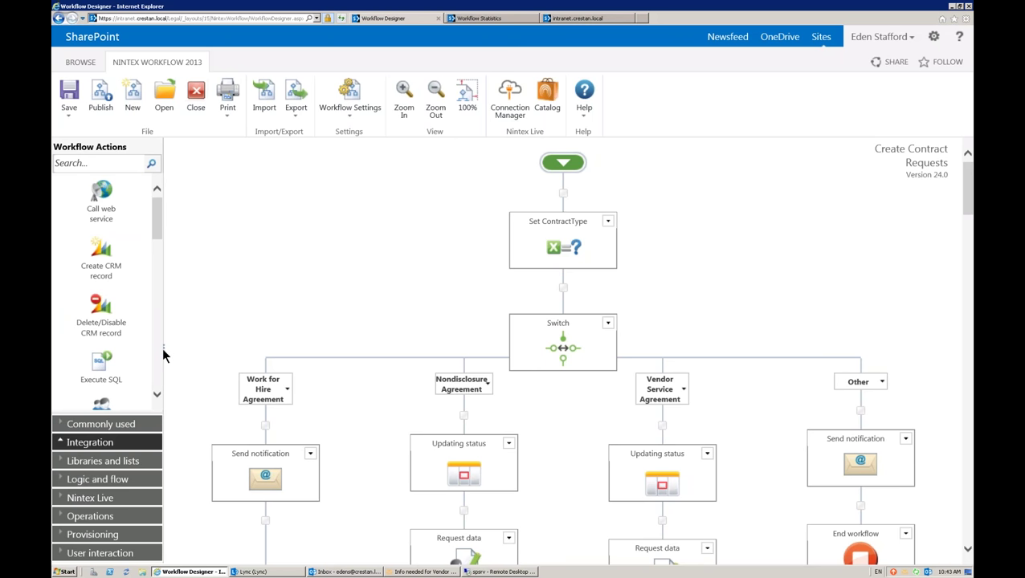
pyautogui.moveTo(165, 350); pyautogui.dragTo(238, 345)
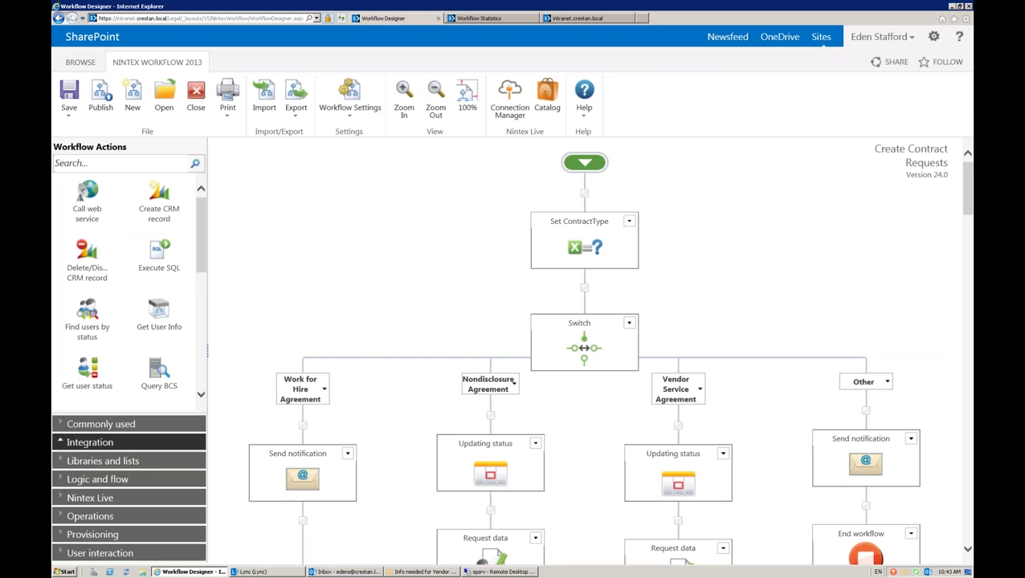
pyautogui.moveTo(200, 254); pyautogui.dragTo(197, 372)
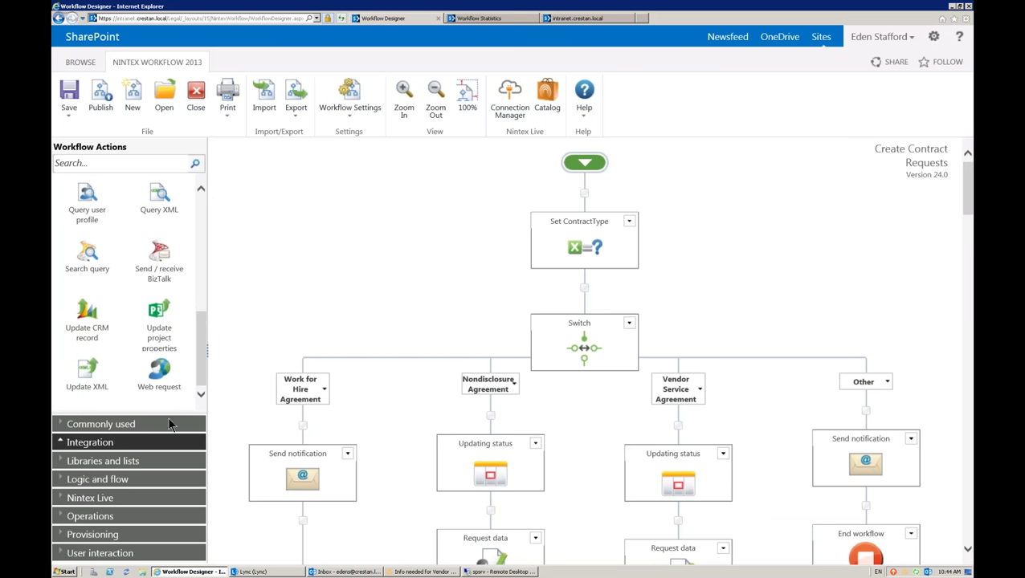
# - Look through the workflow actions in the Libraries and lists category down to Update multiple items
pyautogui.click(115, 460)
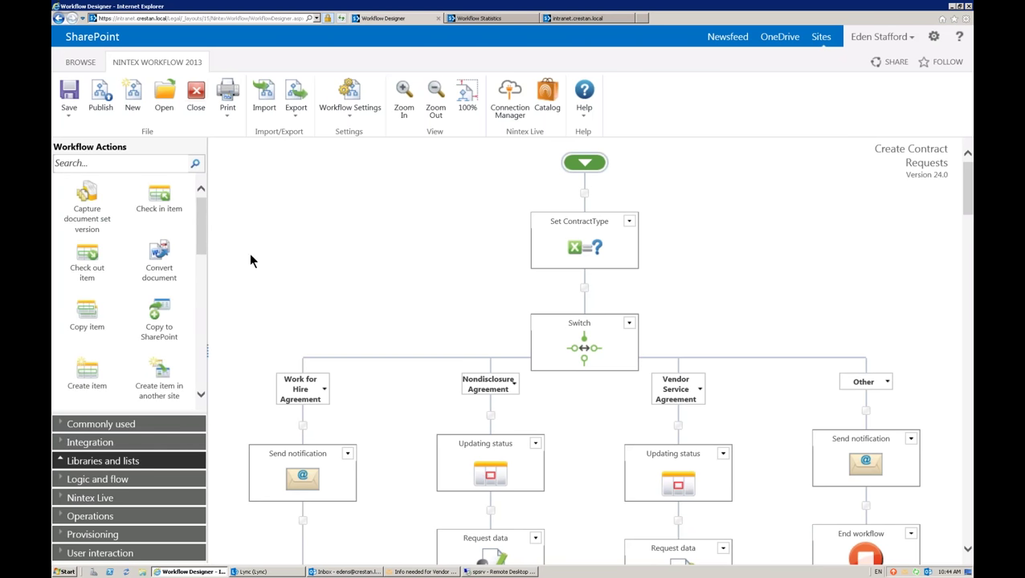
pyautogui.moveTo(199, 229); pyautogui.dragTo(203, 363)
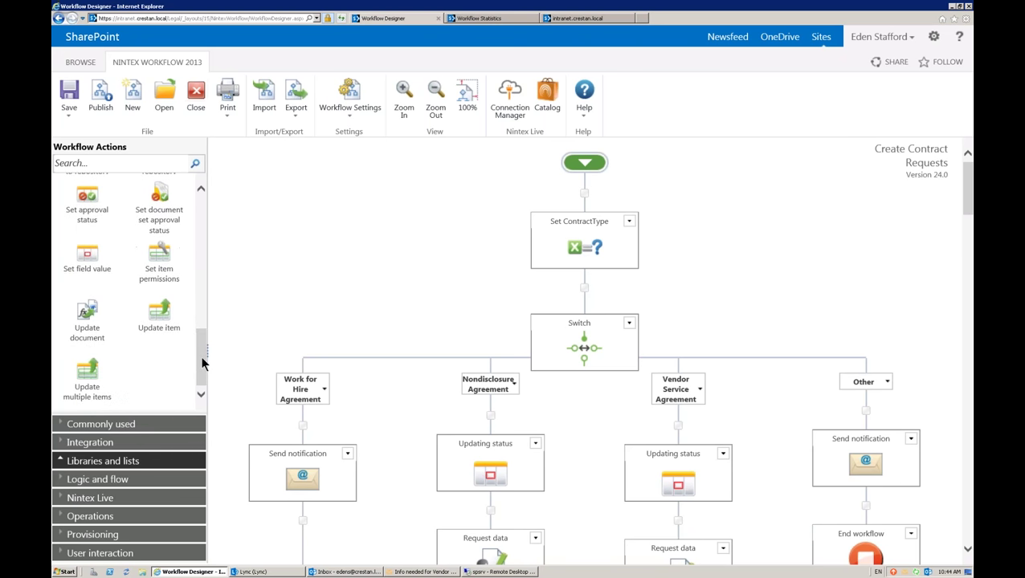
pyautogui.moveTo(202, 364); pyautogui.dragTo(203, 364)
# - Look through the Logic and flow workflow actions down to Switch, and show the Nintex Live actions
pyautogui.click(120, 480)
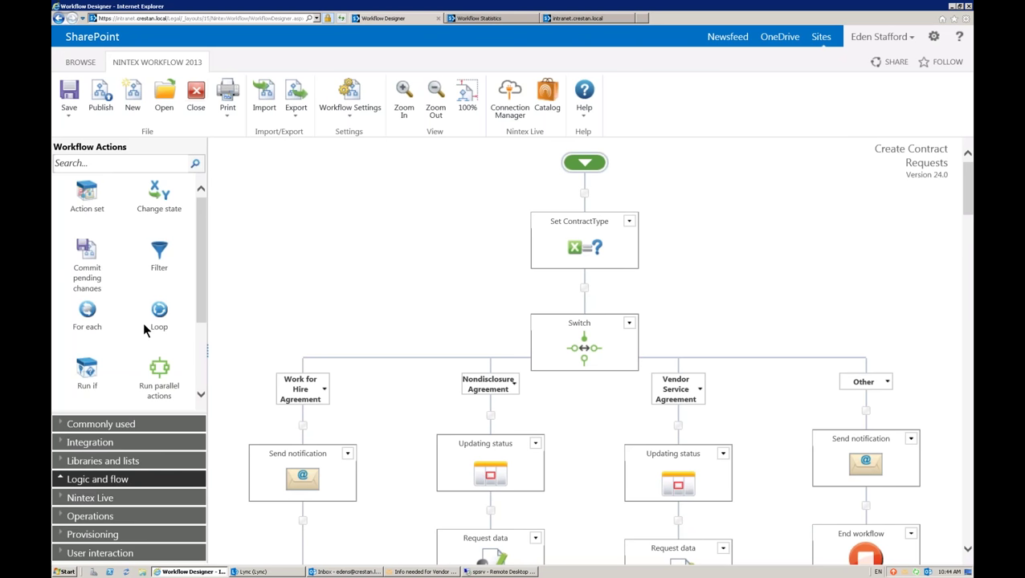
pyautogui.moveTo(199, 256); pyautogui.dragTo(203, 328)
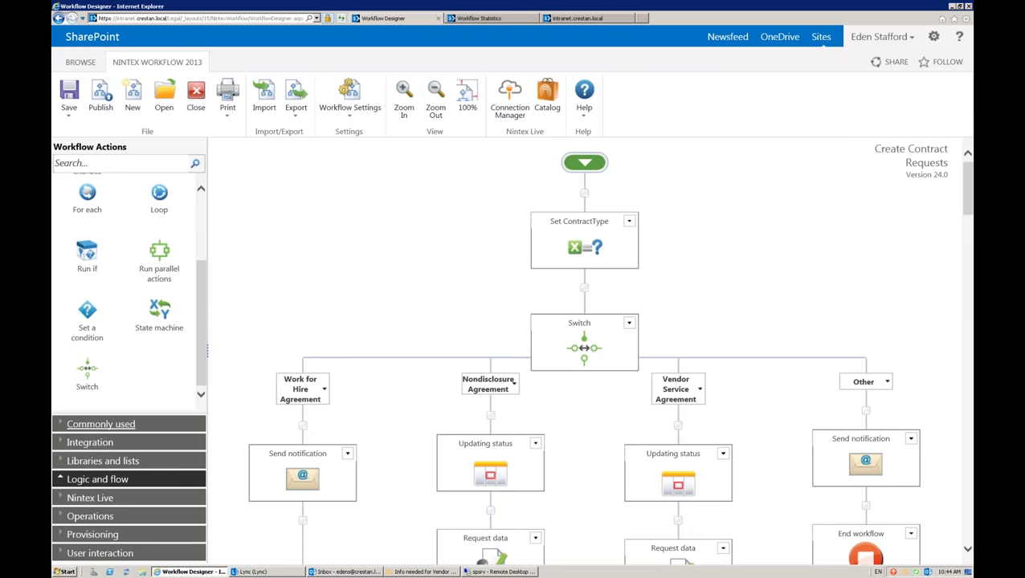
pyautogui.click(90, 498)
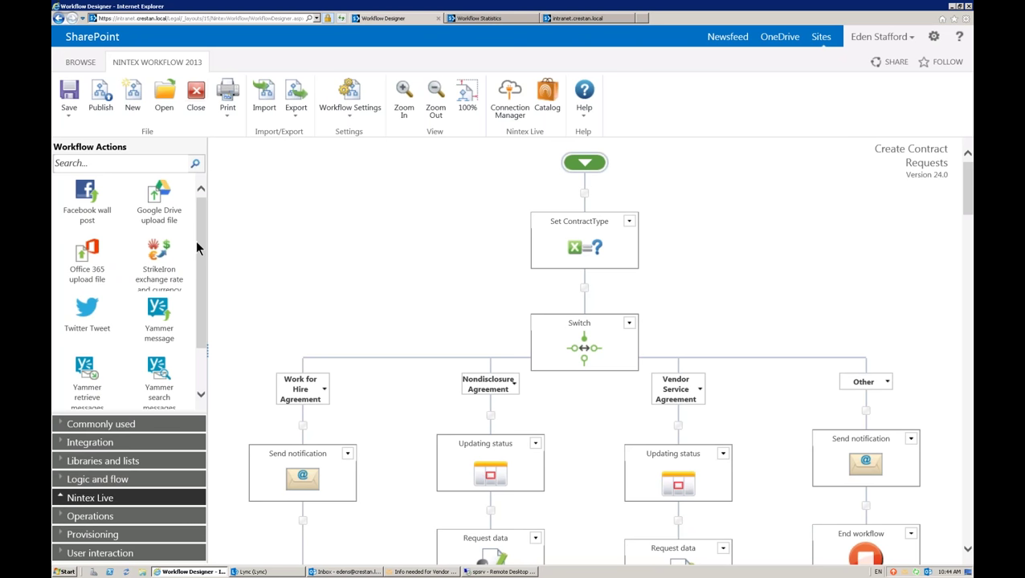
# - Look through the remaining Nintex Live actions down to Yammer send invitation, and the Operations workflow actions down to Wait for item update
pyautogui.moveTo(198, 241); pyautogui.dragTo(201, 321)
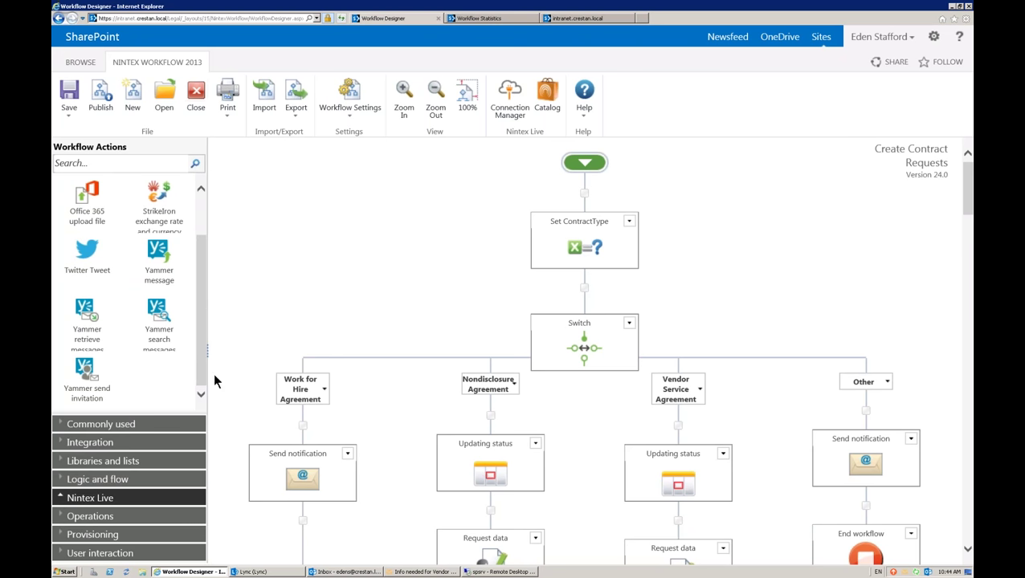
pyautogui.click(97, 518)
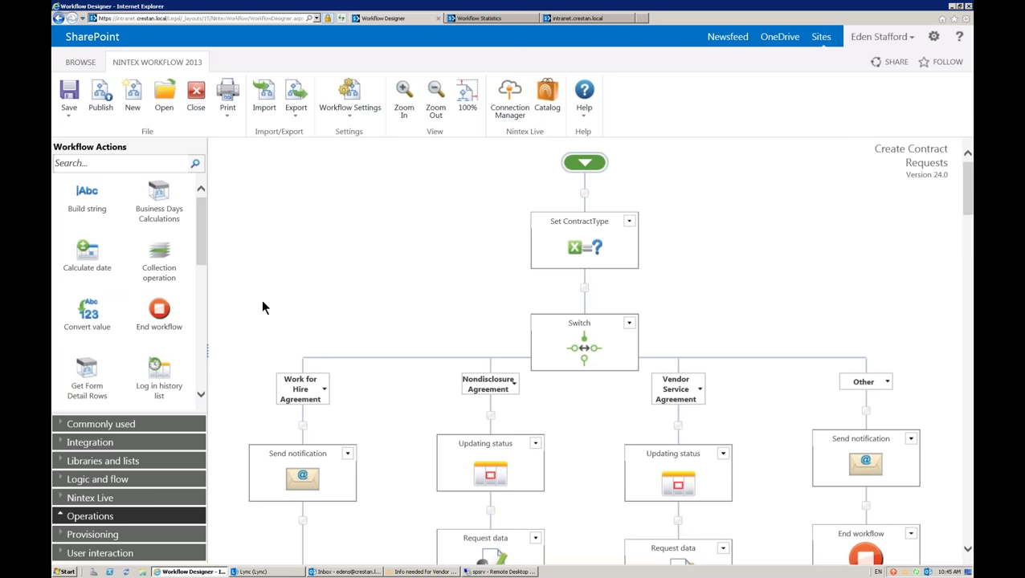
pyautogui.moveTo(200, 213); pyautogui.dragTo(199, 336)
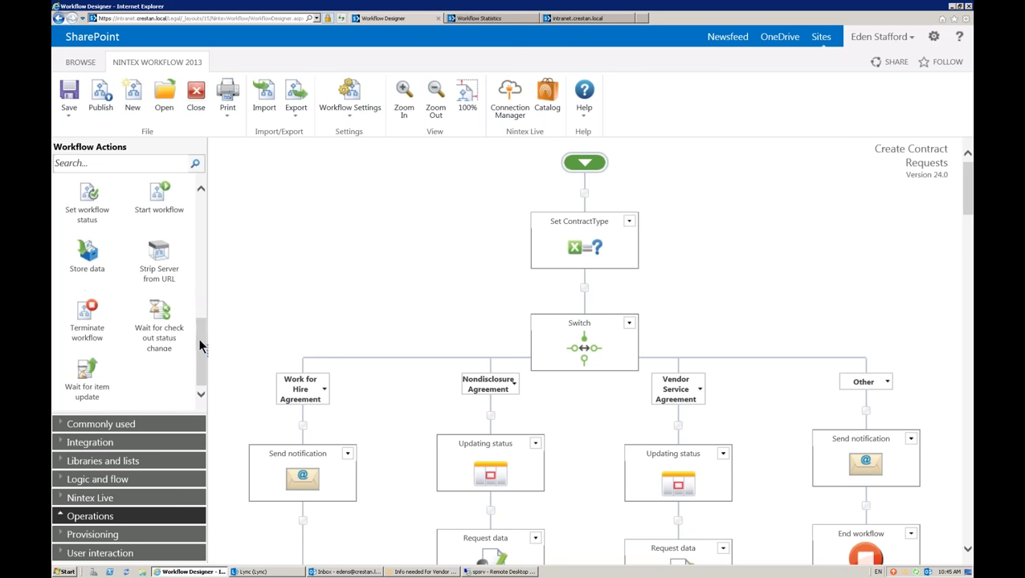
# - Look through the Provisioning workflow actions down to Update user profile, and the User interaction actions down to Task reminder
pyautogui.click(93, 535)
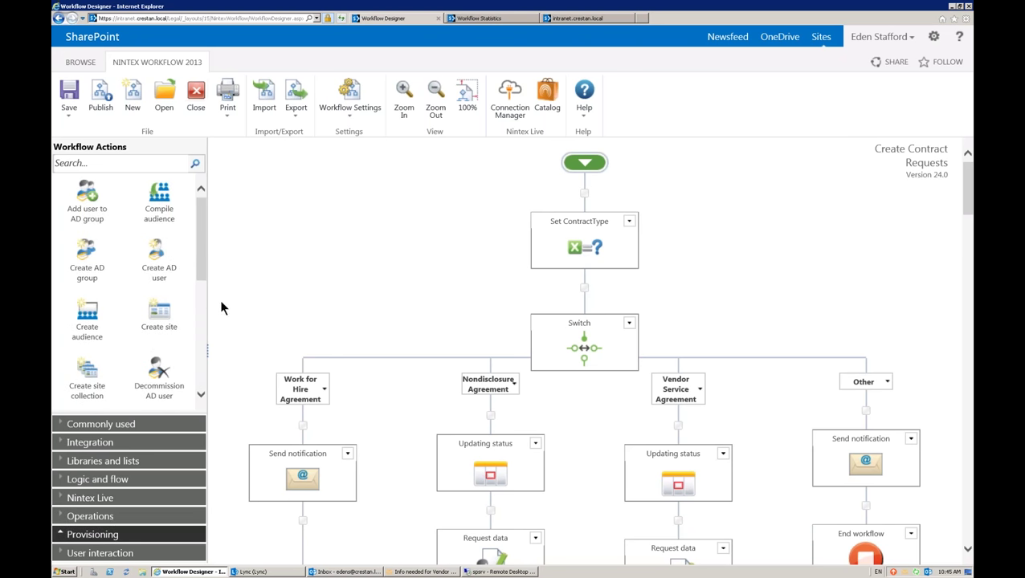
pyautogui.moveTo(200, 257); pyautogui.dragTo(198, 367)
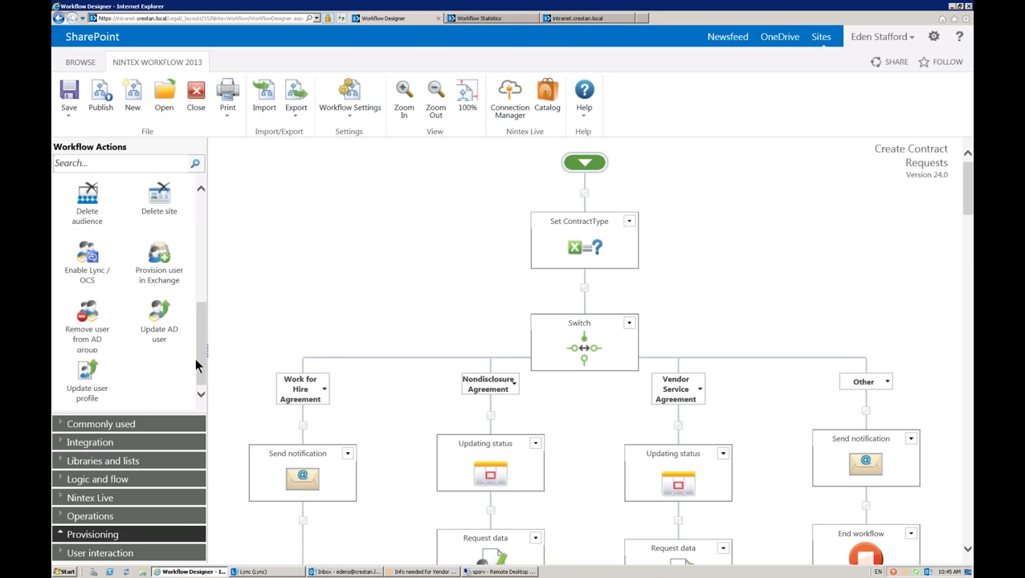
pyautogui.click(101, 554)
pyautogui.moveTo(200, 229); pyautogui.dragTo(203, 304)
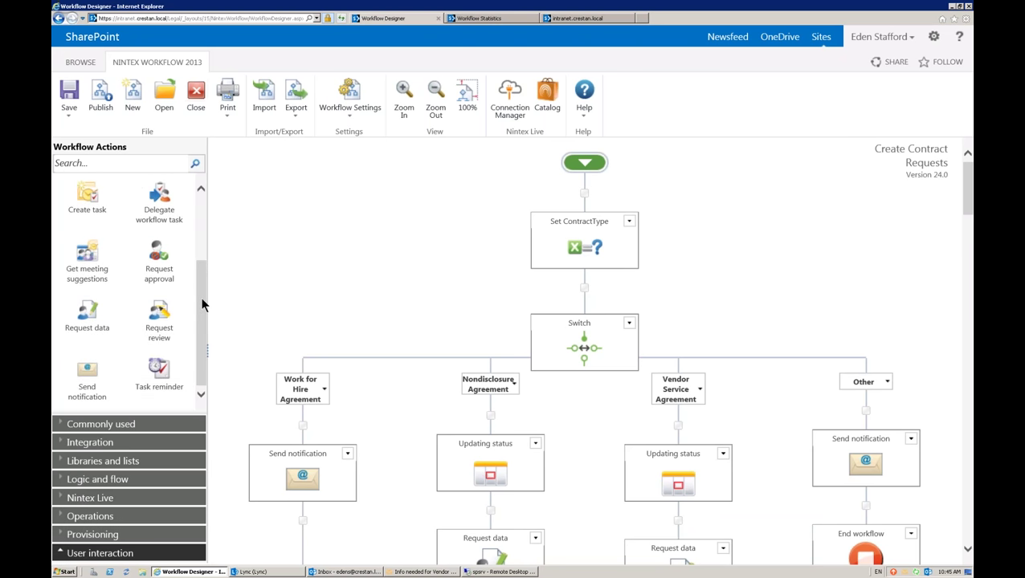
# - Minimize the Workflow Designer browser and the remote desktop session, and advance the slide show to the DocuSign eSignature Solution slide
pyautogui.click(952, 10)
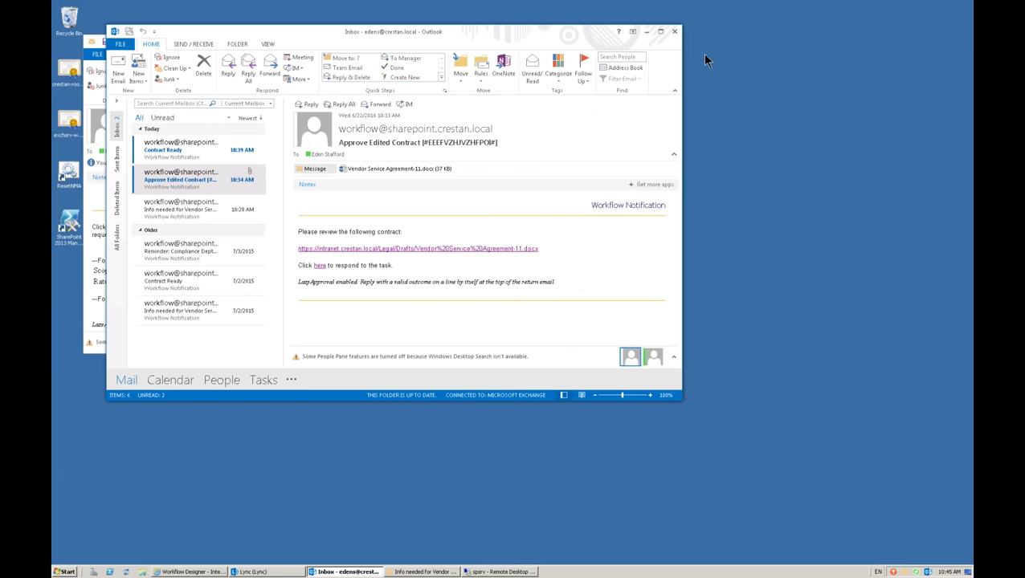
pyautogui.moveTo(516, 40); pyautogui.dragTo(632, 108)
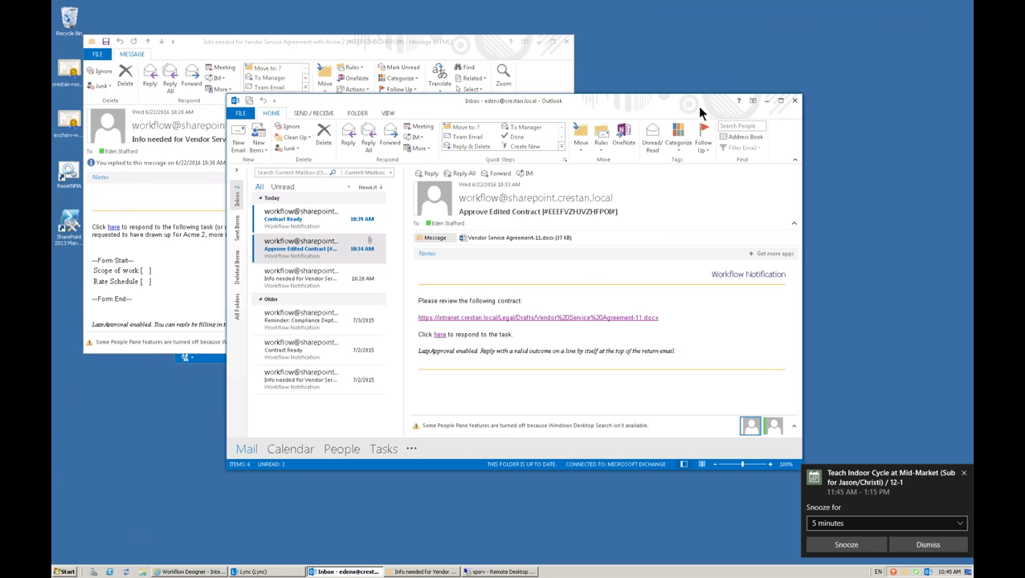
pyautogui.moveTo(686, 1)
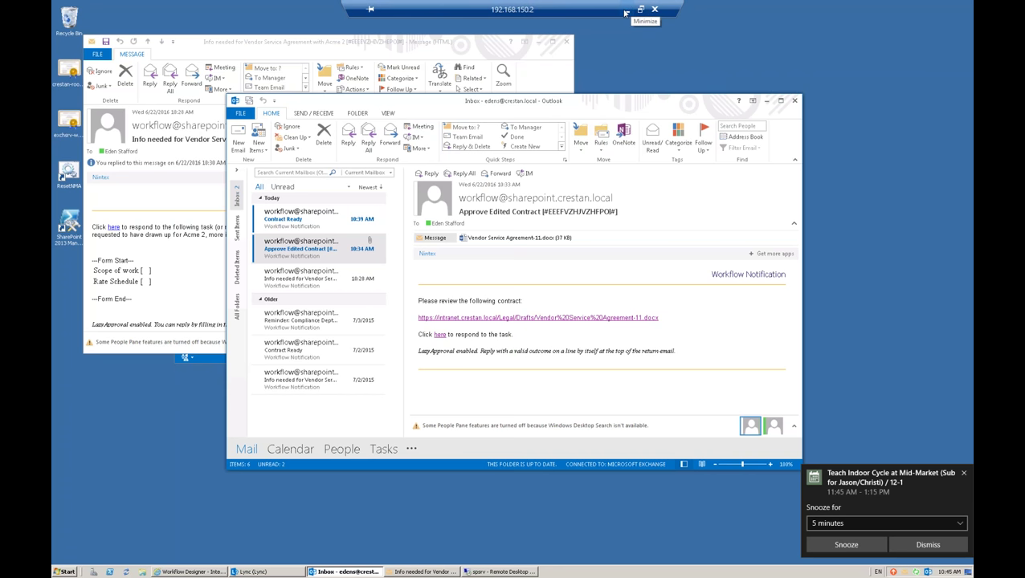
pyautogui.click(625, 11)
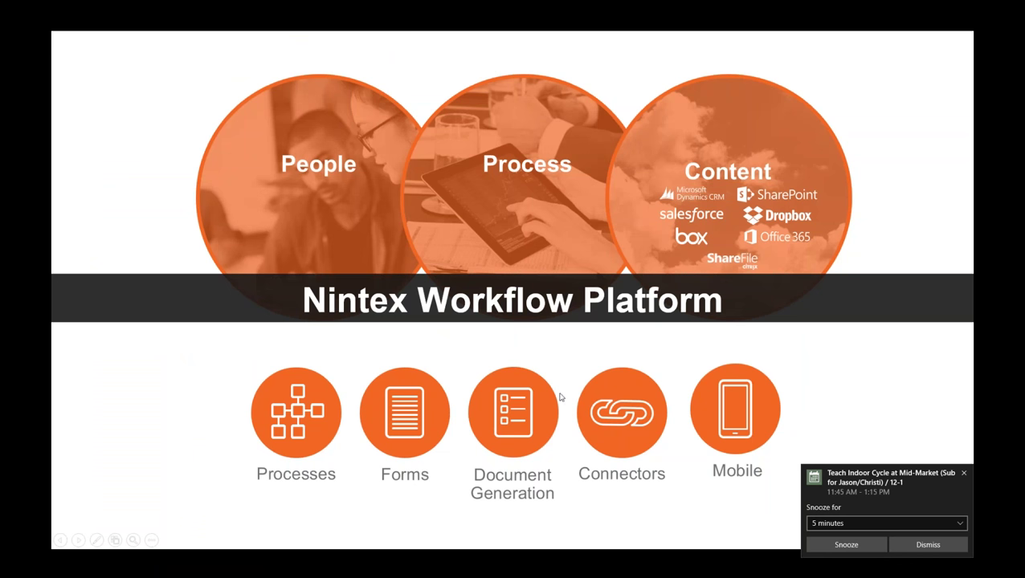
pyautogui.click(548, 508)
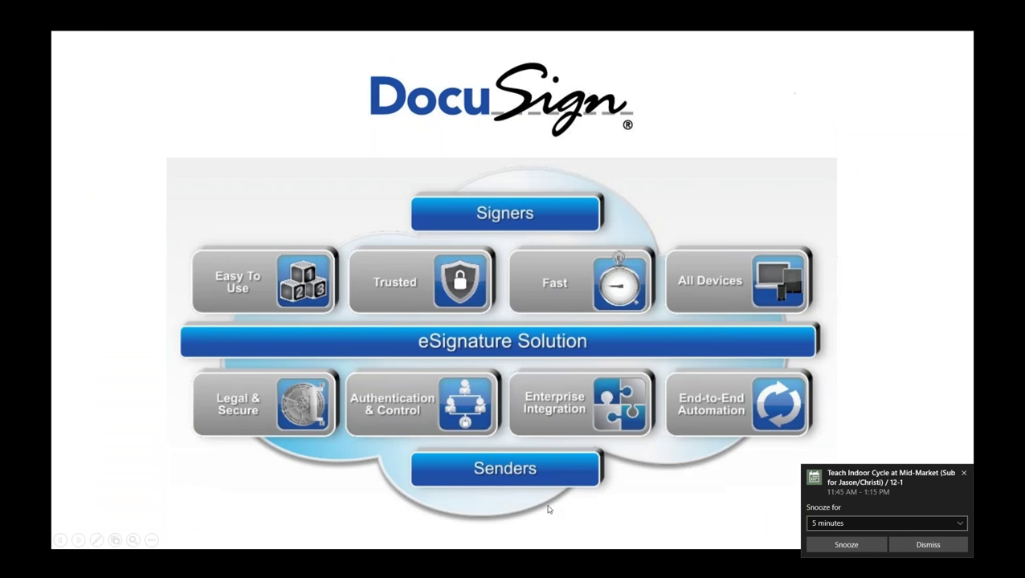